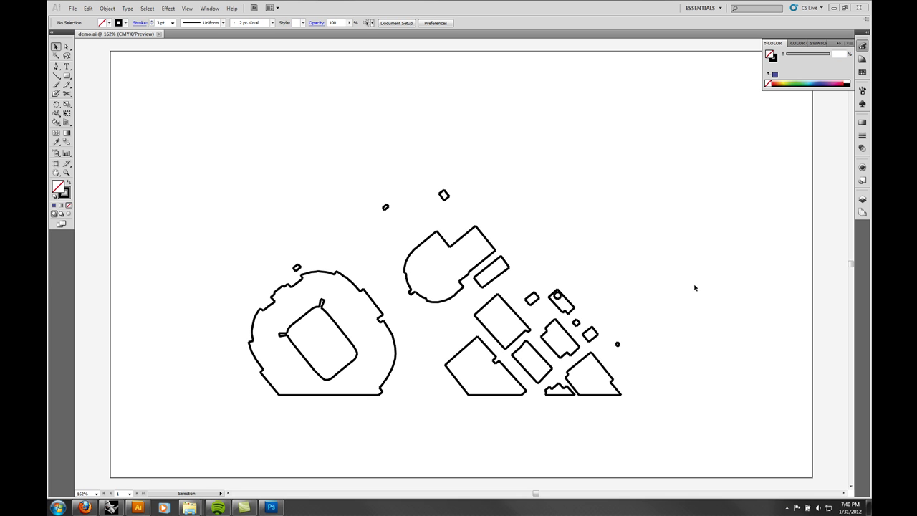
Set the stroke weight of the small rectangle above the stadium and the adjoining stretch of stadium outline to 1 pt.
click(67, 173)
drag(278, 253, 304, 305)
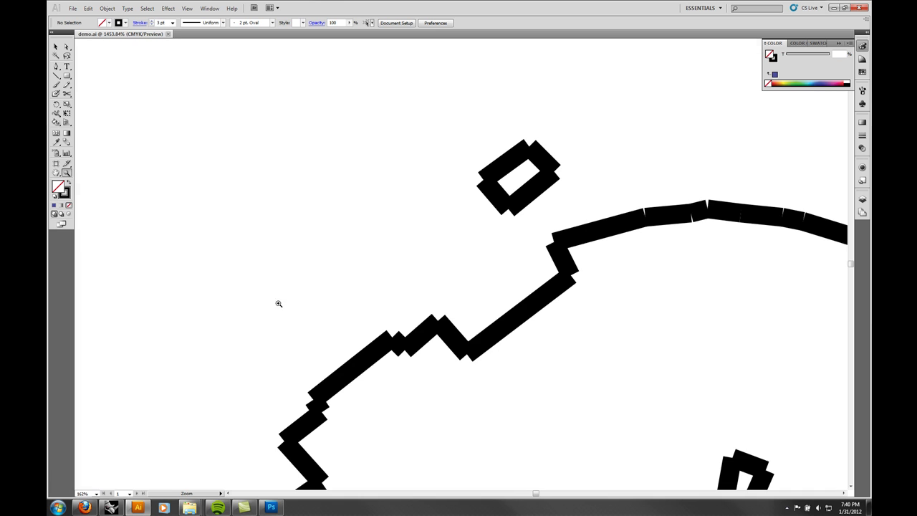
click(55, 47)
drag(693, 113, 321, 384)
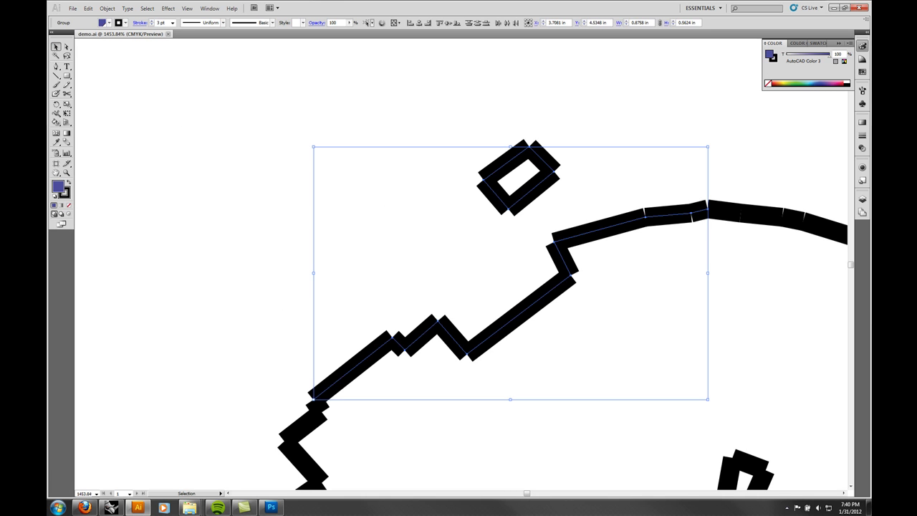
click(862, 136)
click(821, 129)
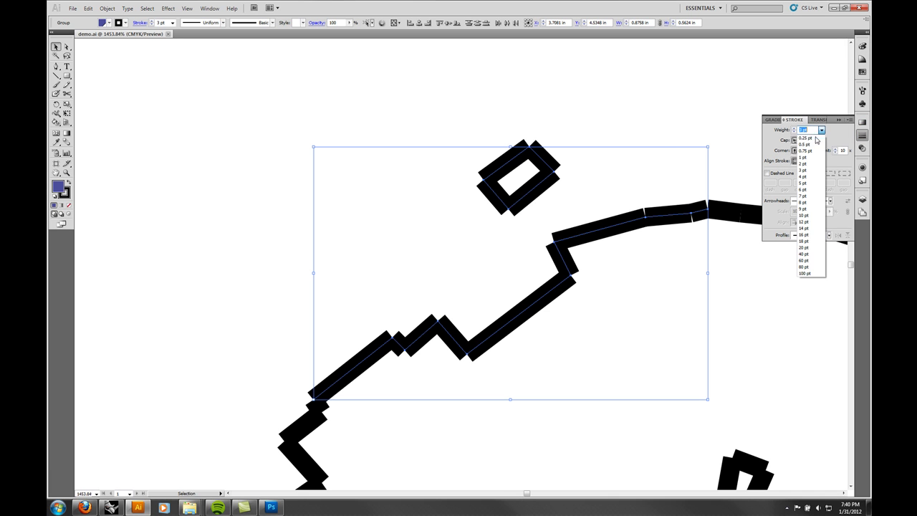
click(804, 157)
click(680, 128)
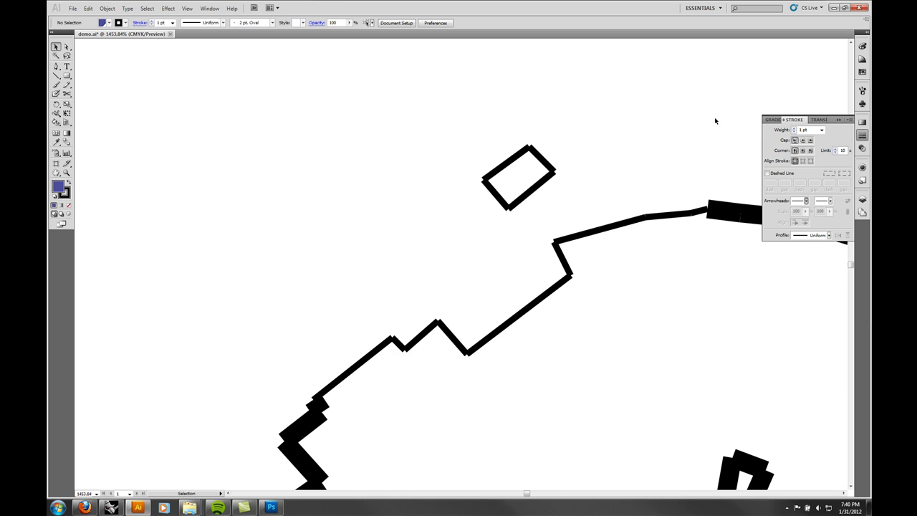
Apply a purple swatch as the fill of the lines forming the small rectangle above the stadium.
drag(714, 120, 506, 135)
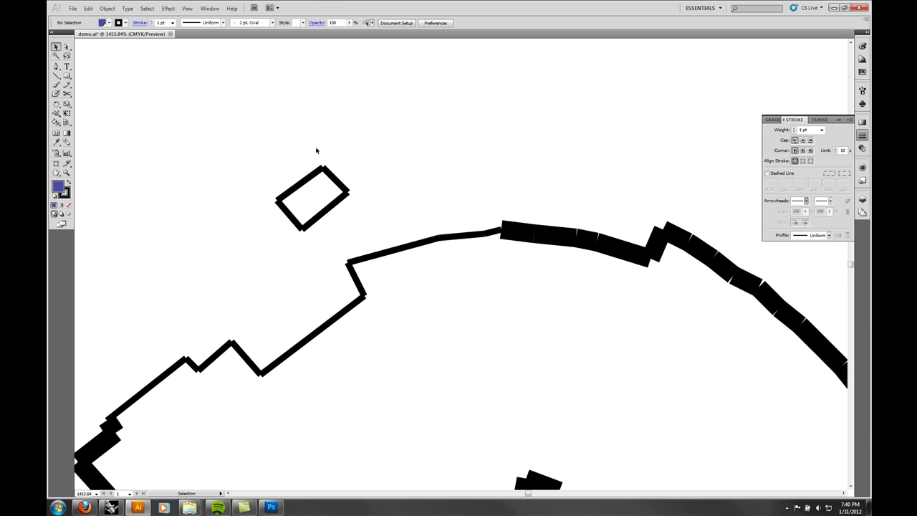
drag(367, 149, 256, 231)
click(58, 188)
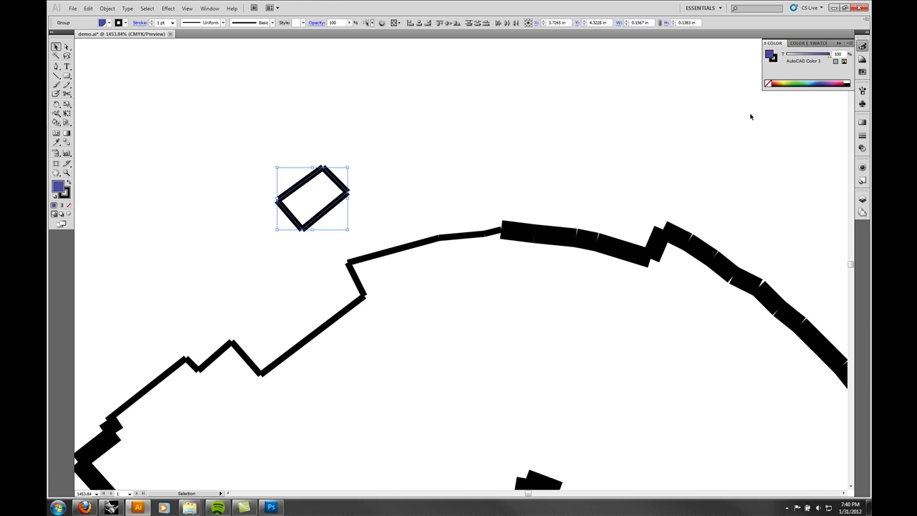
click(862, 72)
click(800, 80)
click(428, 104)
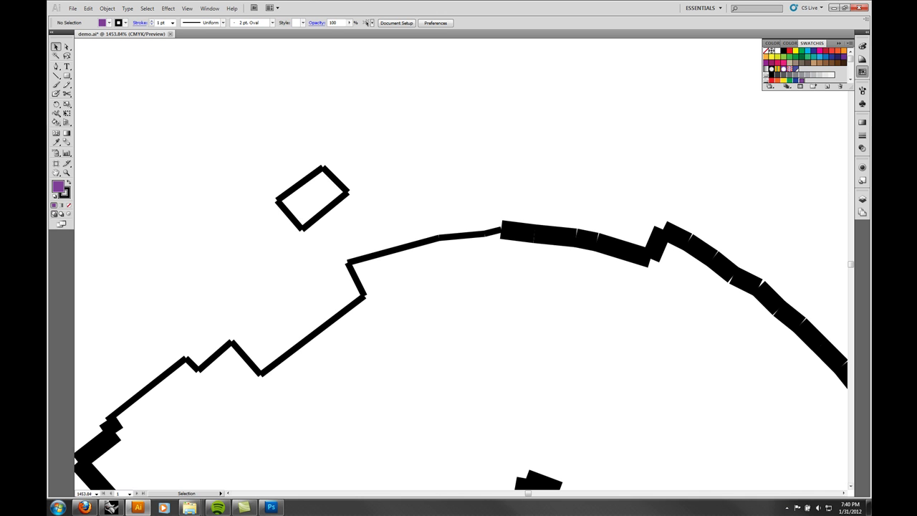
click(863, 200)
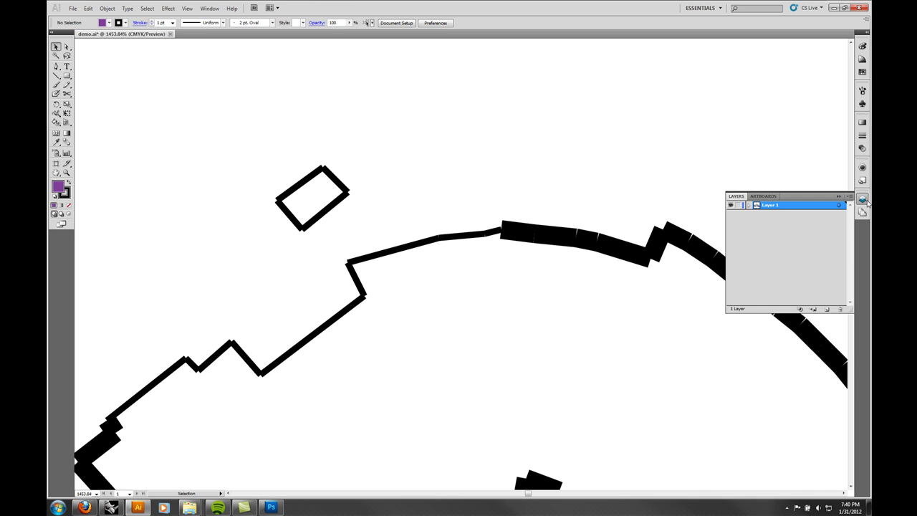
click(864, 201)
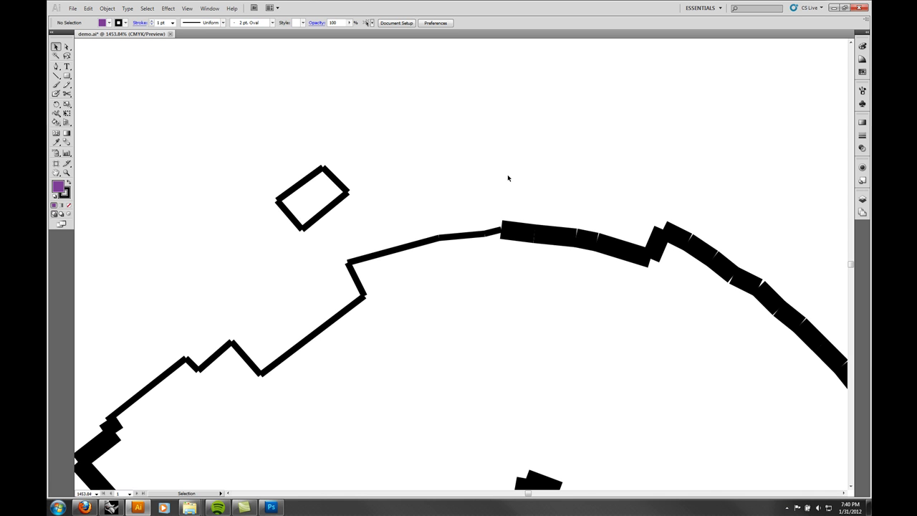
Select all the building outlines and set their stroke weight to 2 pt.
click(67, 172)
key(super)
alt+click(415, 180)
alt+click(466, 212)
alt+click(494, 299)
alt+click(496, 299)
alt+click(542, 260)
alt+click(546, 258)
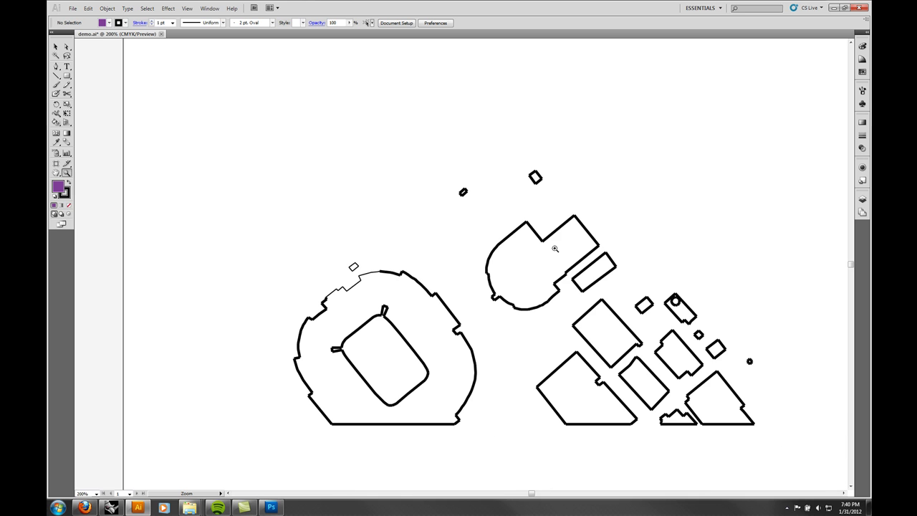
scroll(566, 231, down, 1)
scroll(557, 230, right, 2)
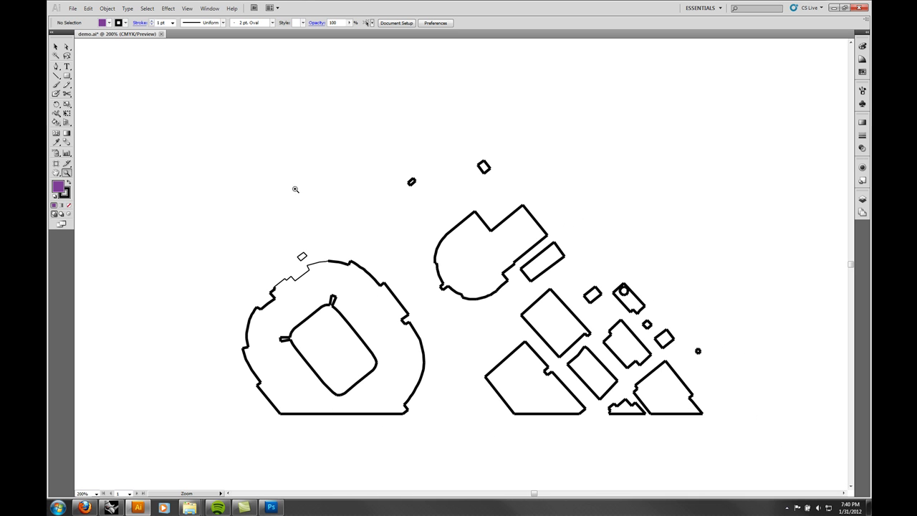
key(v)
scroll(751, 132, down, 5)
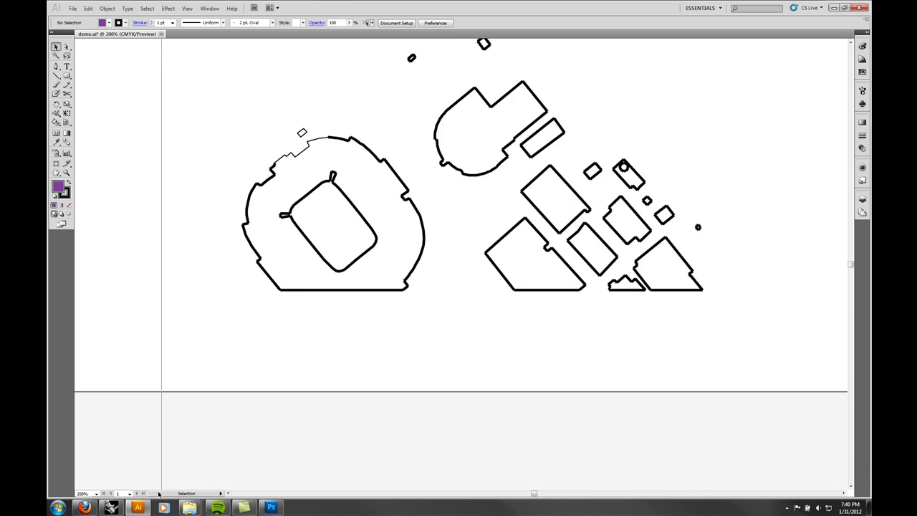
drag(196, 203, 291, 190)
scroll(291, 191, up, 5)
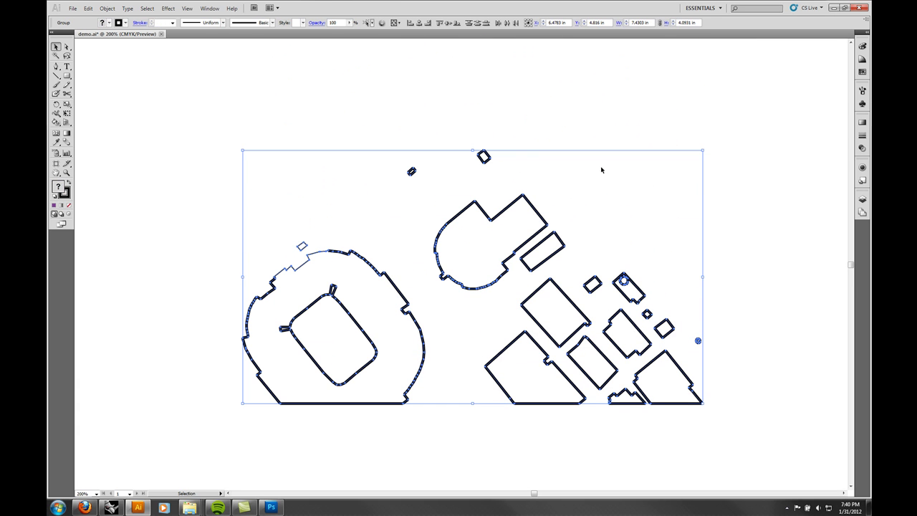
click(862, 134)
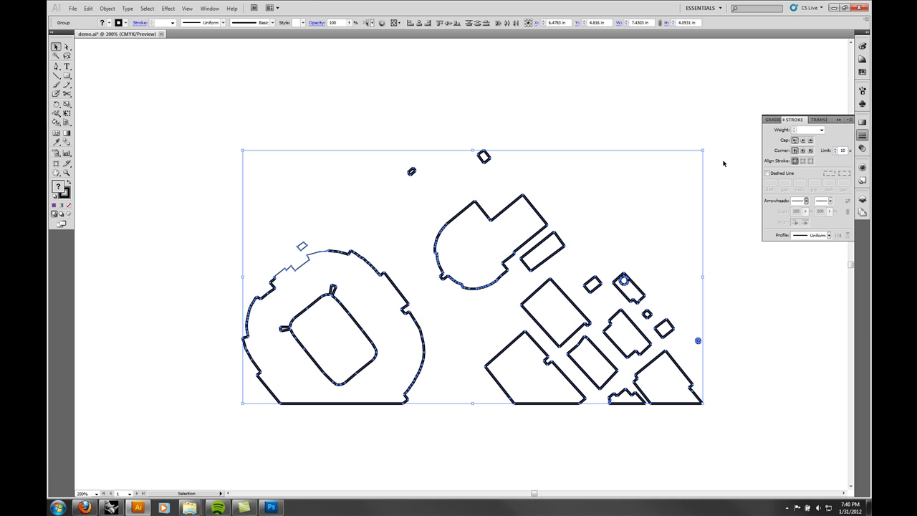
click(821, 130)
click(803, 163)
click(660, 140)
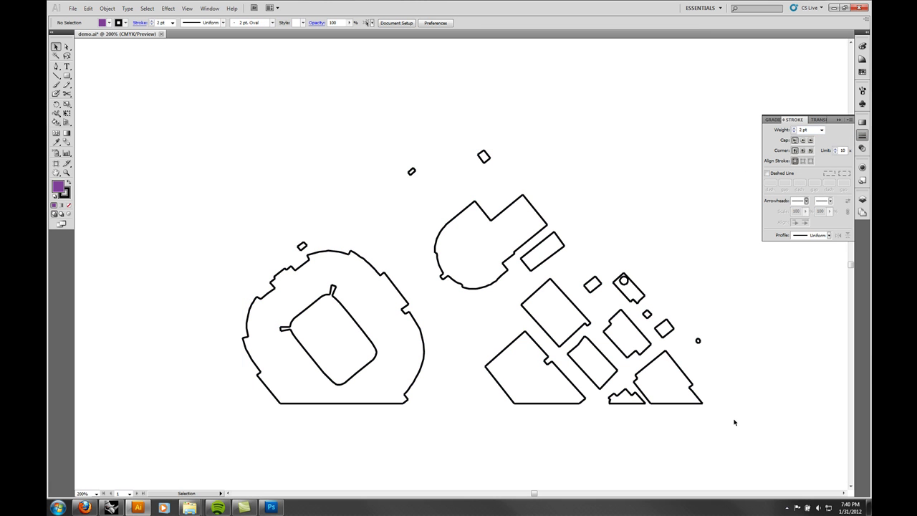
Turn all the building outlines into a Live Paint group with the Live Paint Bucket by filling the large round-sided building purple.
drag(749, 437, 191, 120)
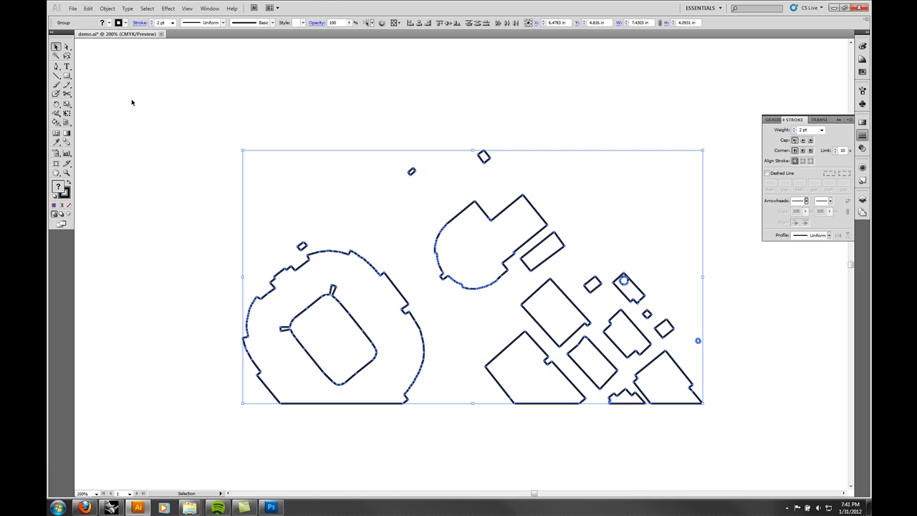
click(66, 104)
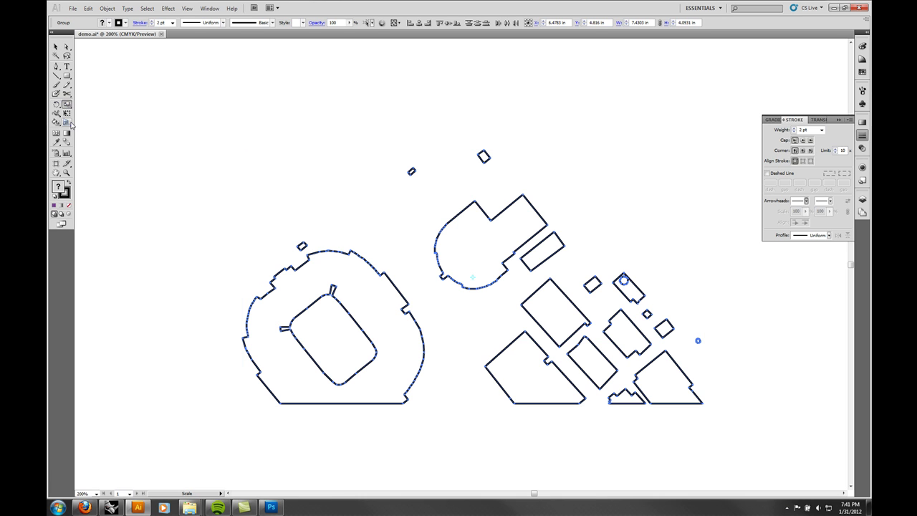
click(56, 122)
click(57, 124)
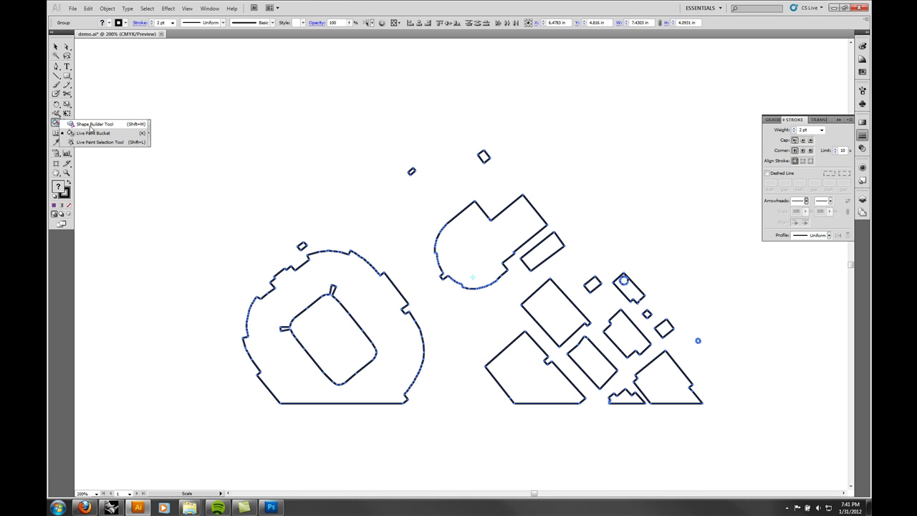
click(85, 133)
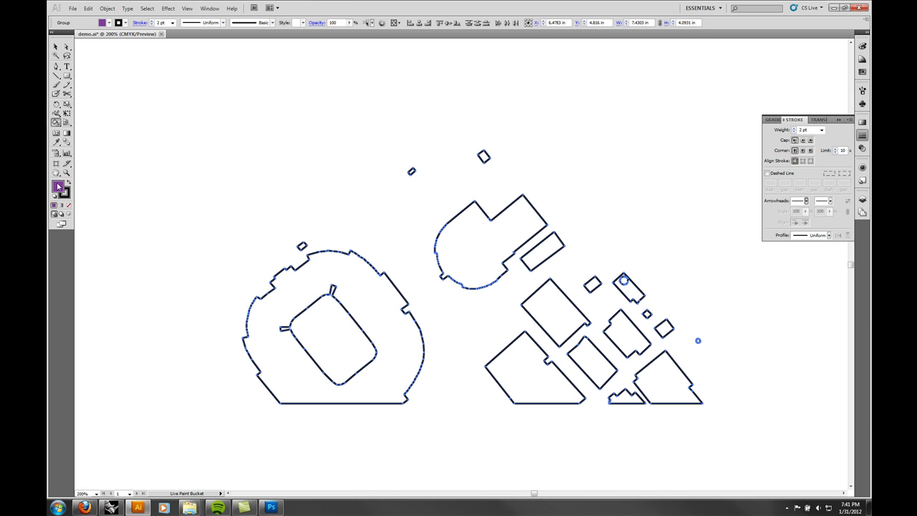
click(456, 239)
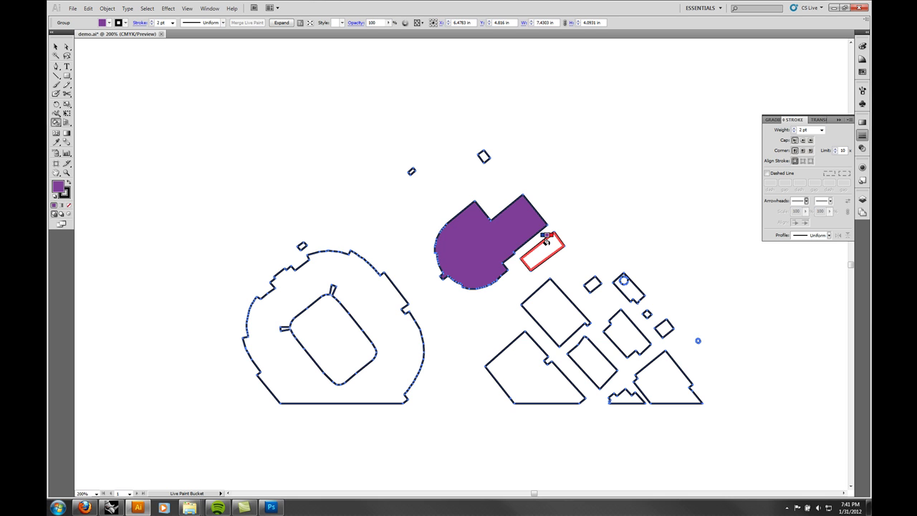
Fill the remaining building footprints outside the stadium area with purple using the Live Paint Bucket.
click(545, 241)
click(482, 155)
click(411, 171)
click(553, 309)
click(535, 369)
click(592, 361)
click(619, 329)
click(625, 285)
click(591, 284)
click(646, 313)
click(664, 328)
click(662, 373)
click(625, 396)
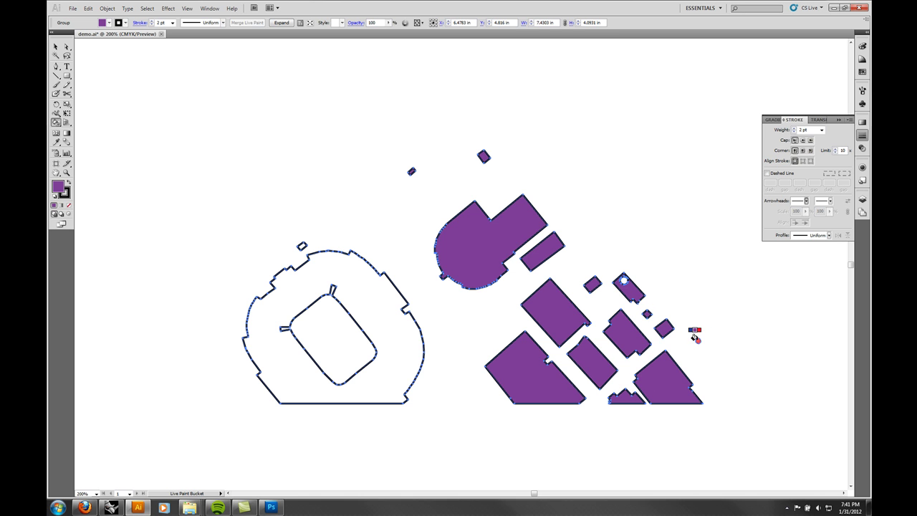
Fill the stadium ring with purple, leaving its inner field unfilled, and deselect the artwork.
click(361, 351)
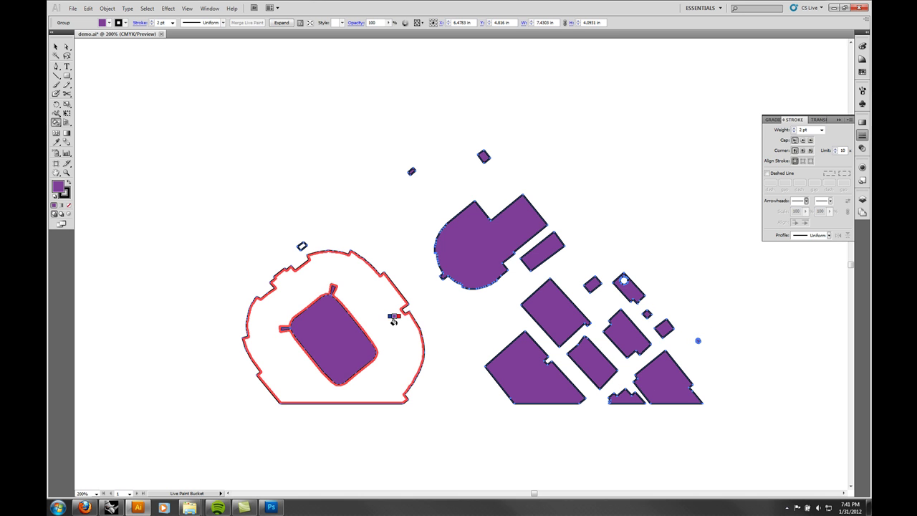
key(ctrl+z)
click(382, 316)
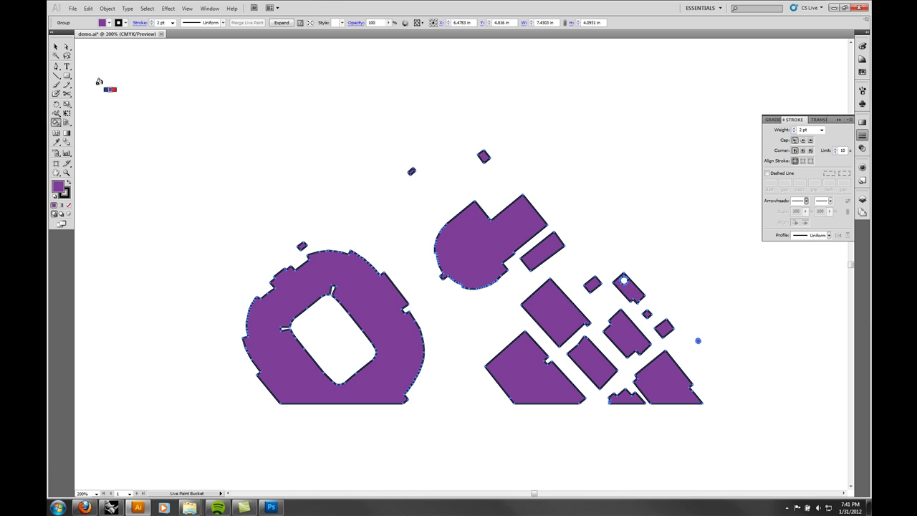
click(56, 47)
click(275, 81)
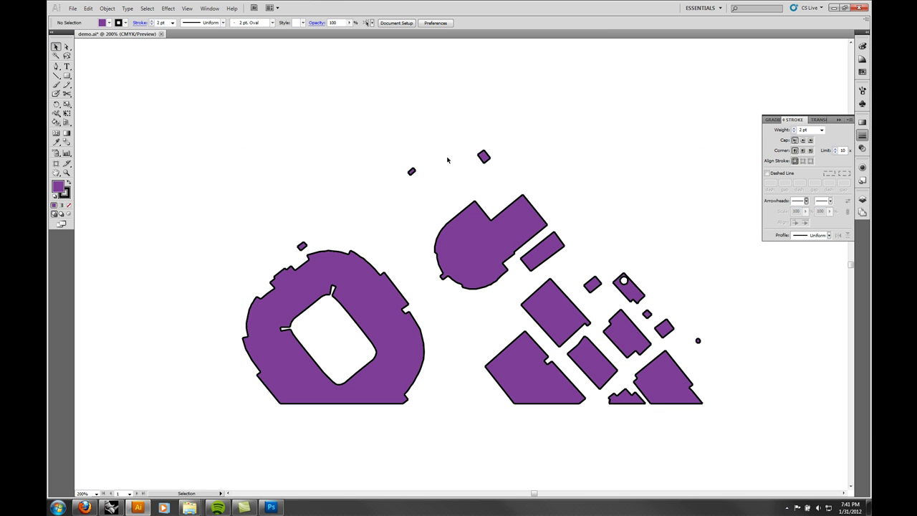
Select all the artwork, reveal the Live Paint group within Layer 1, and expand it into ordinary paths.
click(863, 199)
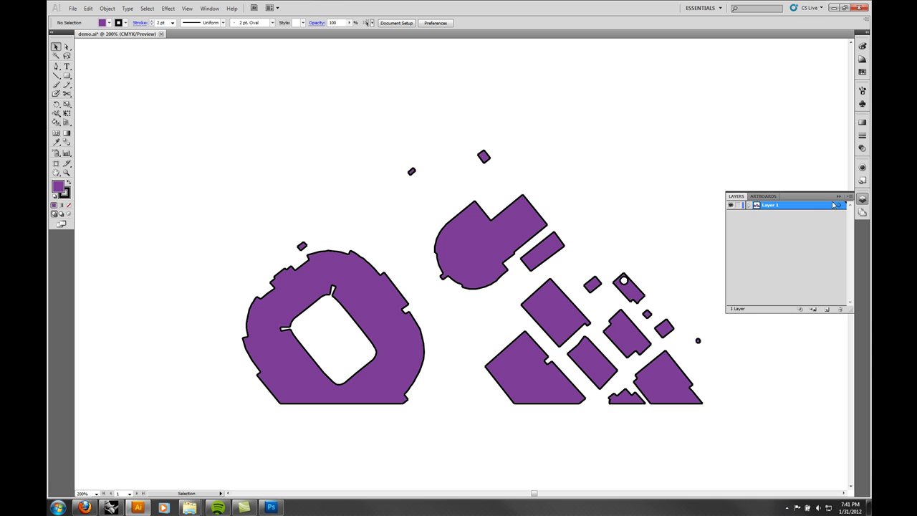
key(ctrl+a)
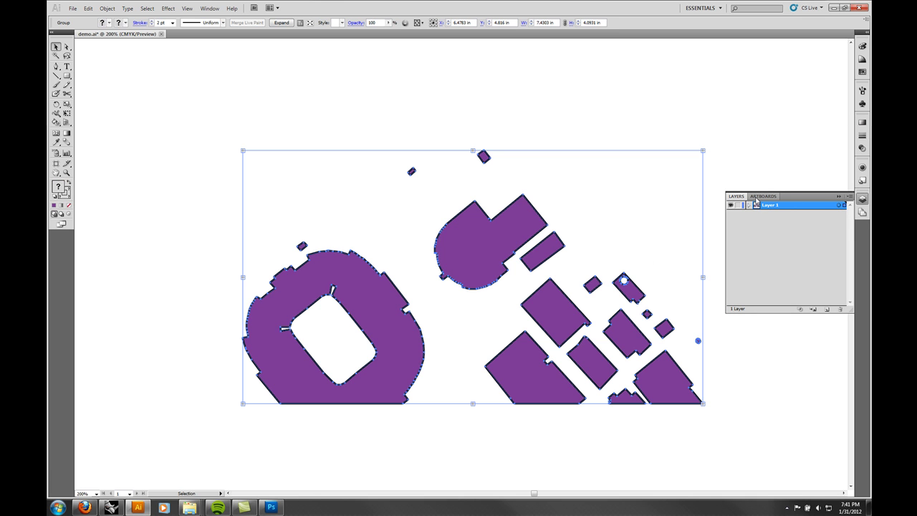
click(748, 205)
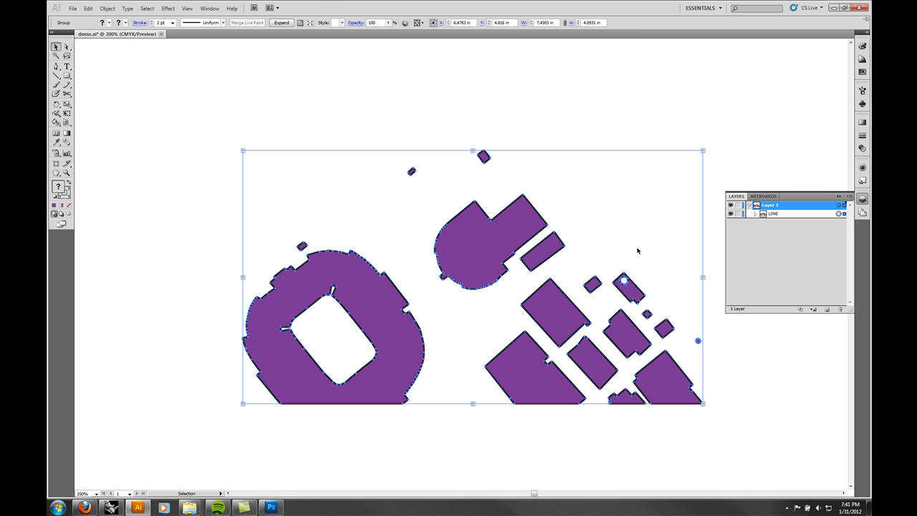
click(755, 214)
click(762, 221)
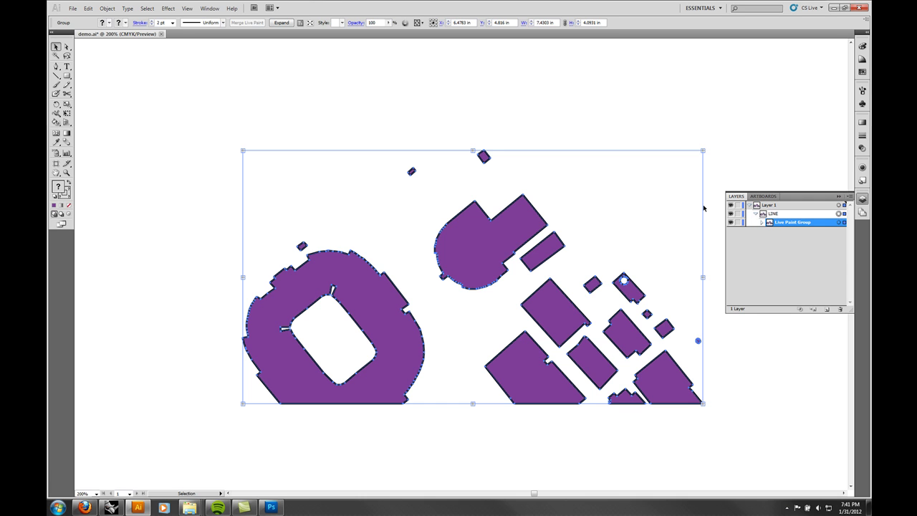
click(281, 24)
Ungroup the expanded artwork and show the separate subgroups inside the layer.
right_click(480, 234)
click(542, 194)
click(516, 218)
right_click(516, 218)
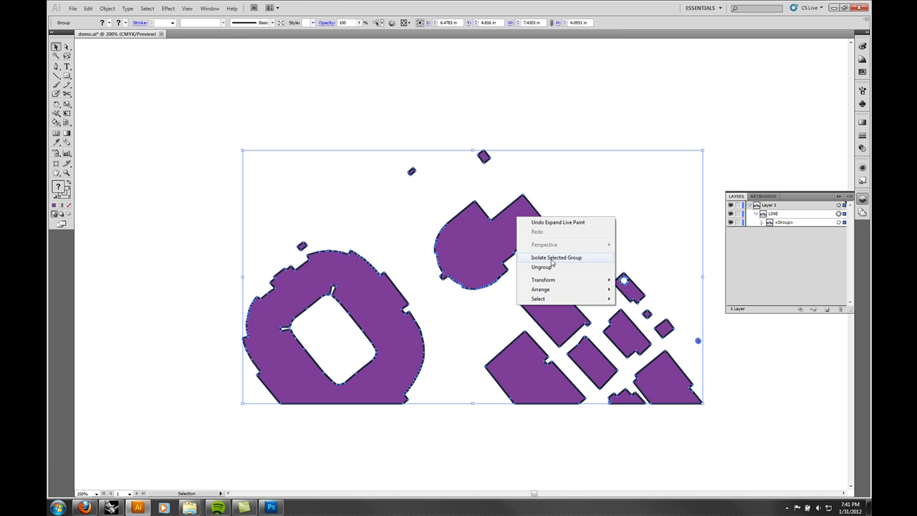
click(544, 267)
click(754, 214)
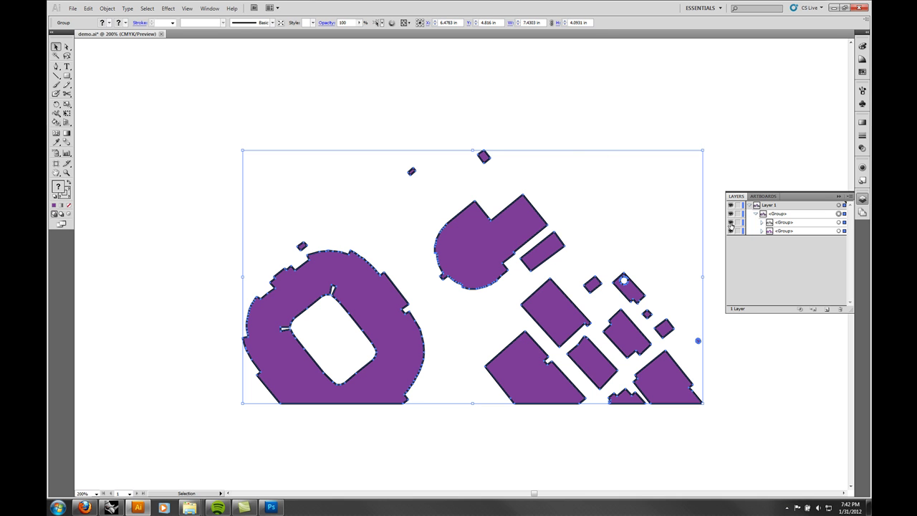
Toggle the visibility of the two subgroups to tell them apart and delete the one holding the black outlines.
click(730, 222)
click(730, 222)
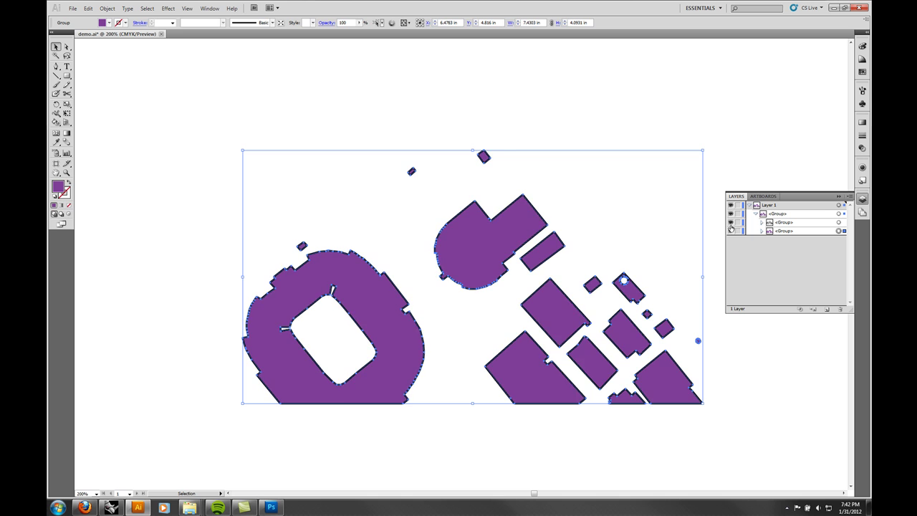
ctrl+click(730, 231)
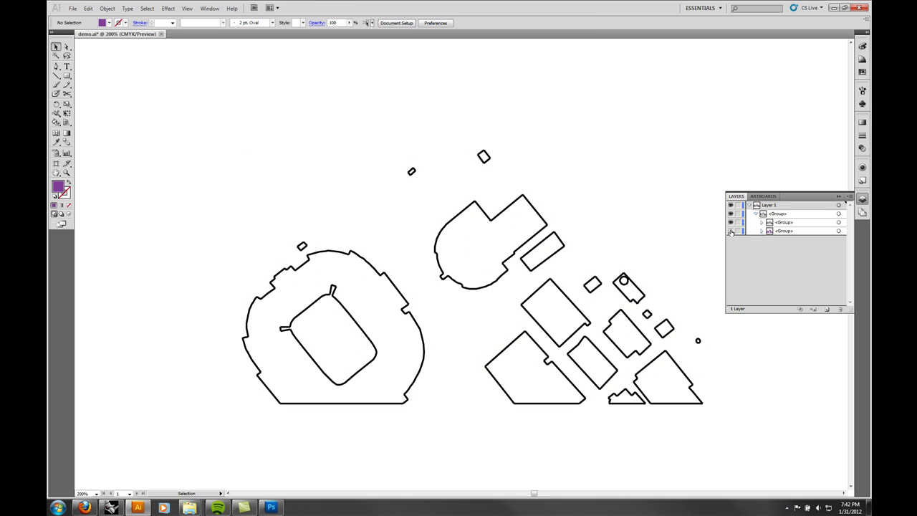
ctrl+click(730, 230)
ctrl+click(730, 230)
ctrl+click(729, 231)
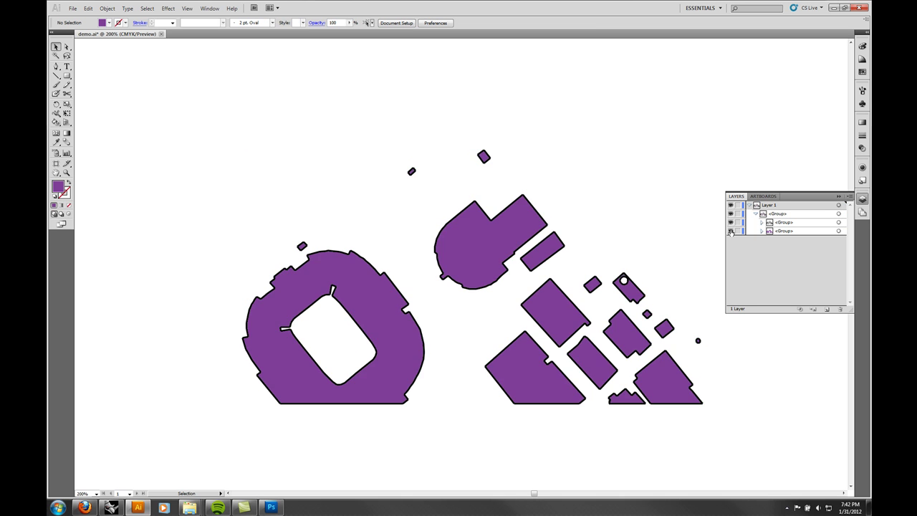
click(816, 223)
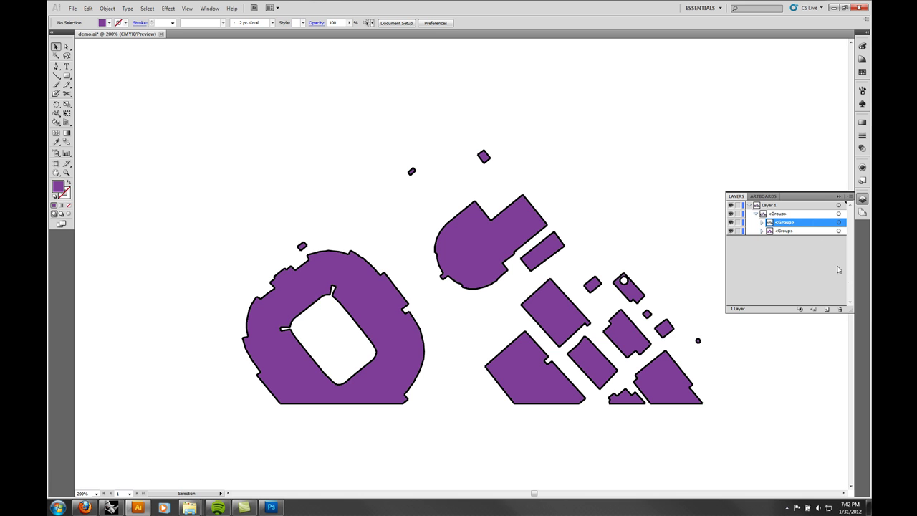
click(842, 308)
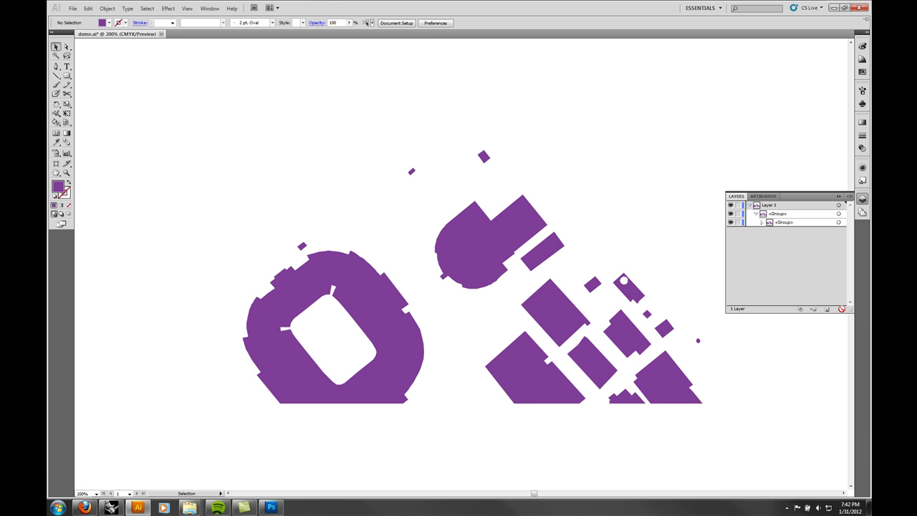
Apply a black stroke to the whole group of purple footprints and deselect it.
click(638, 339)
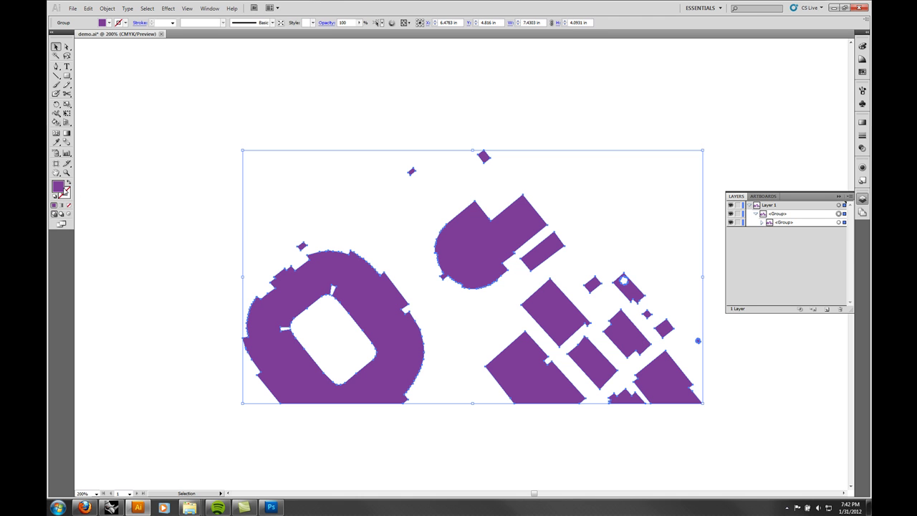
click(59, 188)
click(862, 136)
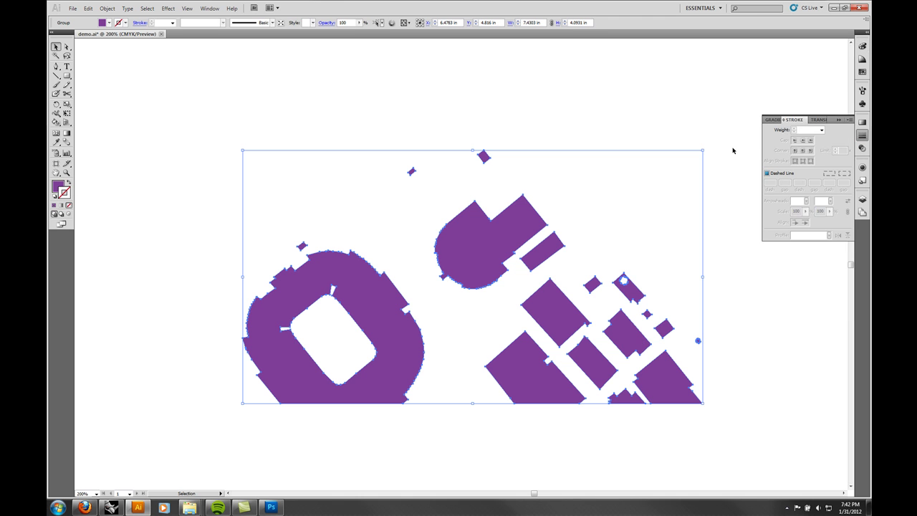
click(821, 131)
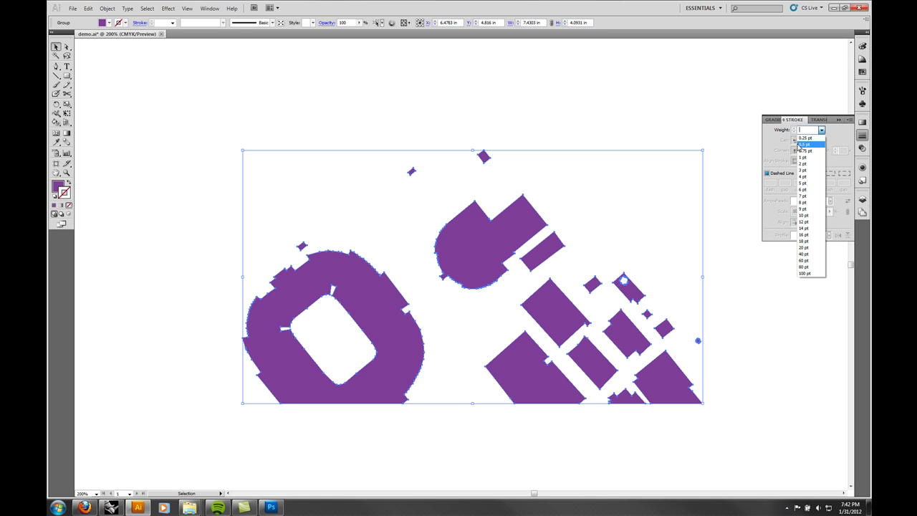
click(862, 72)
click(863, 73)
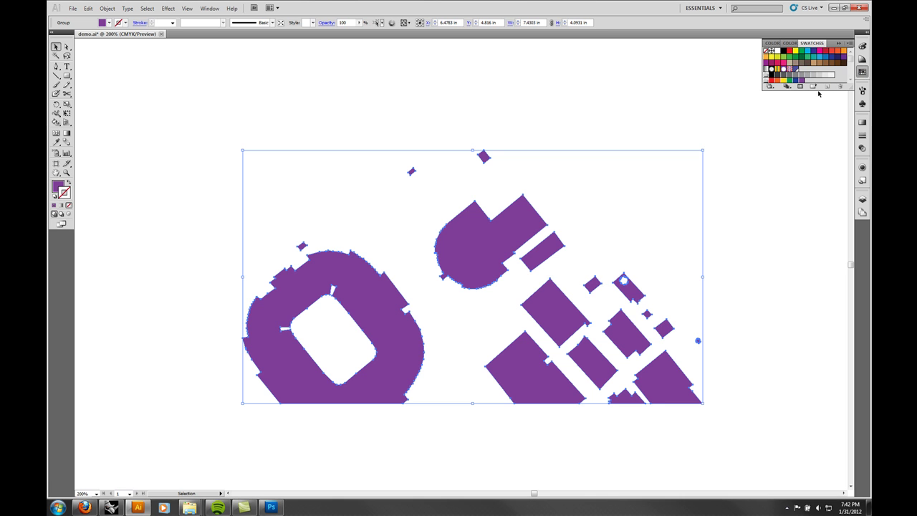
click(782, 53)
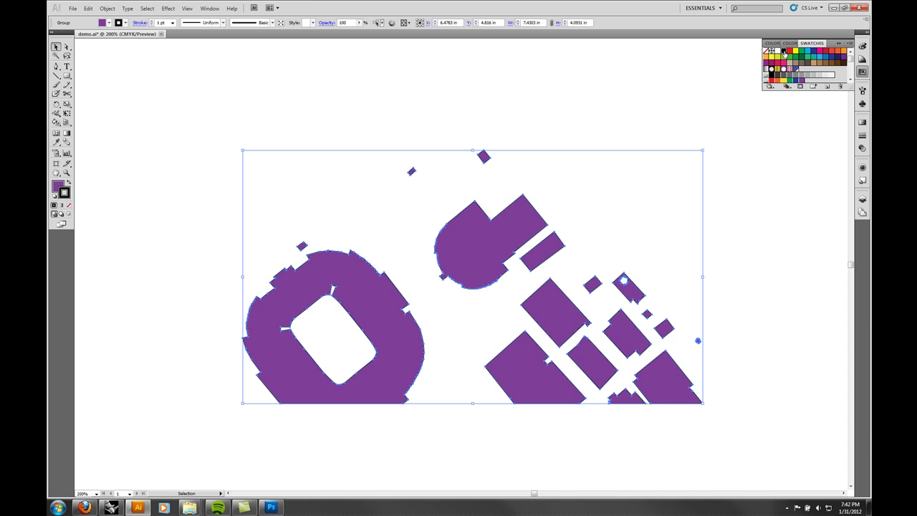
click(634, 85)
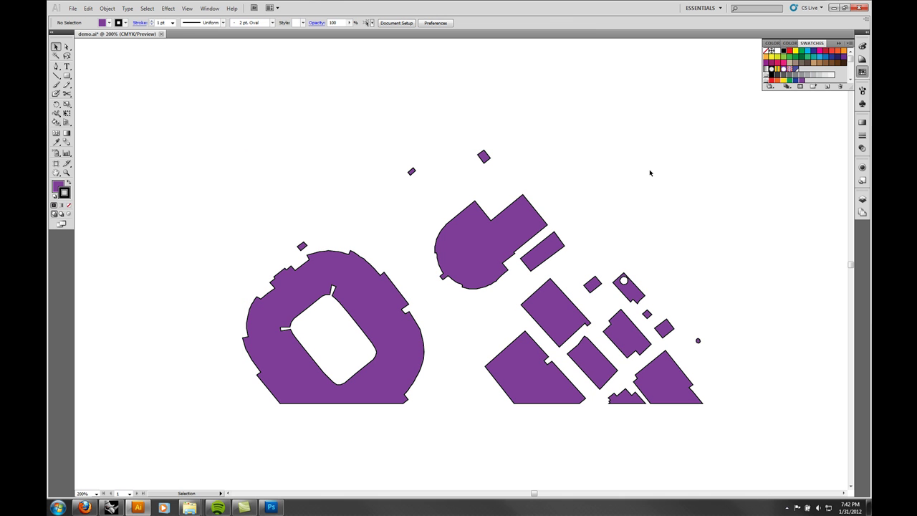
Reselect all the footprints, try a 6 pt stroke weight, set it to 2 pt, and deselect.
drag(728, 139, 144, 438)
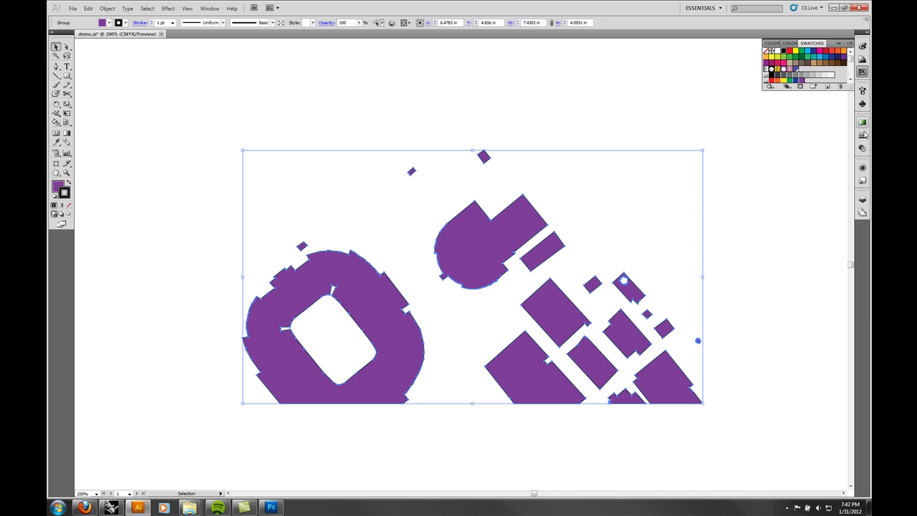
click(862, 136)
click(821, 130)
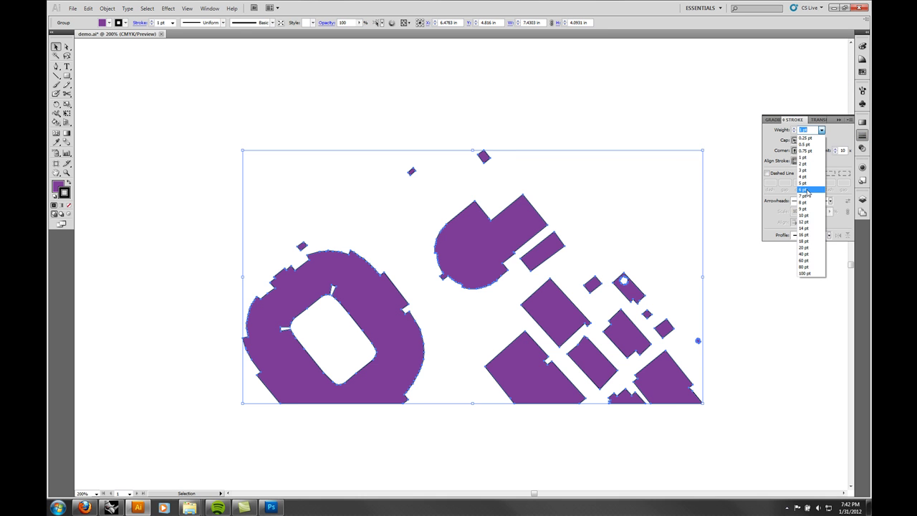
click(809, 191)
click(821, 130)
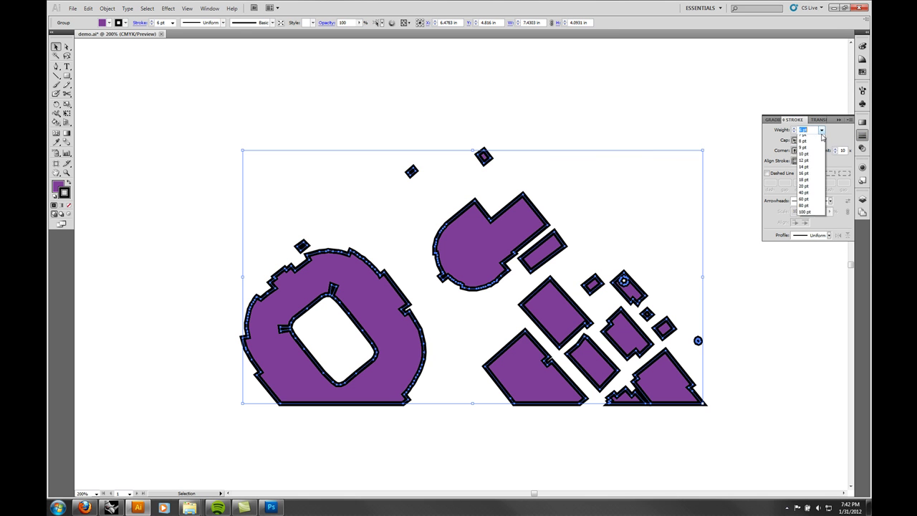
click(805, 163)
click(594, 124)
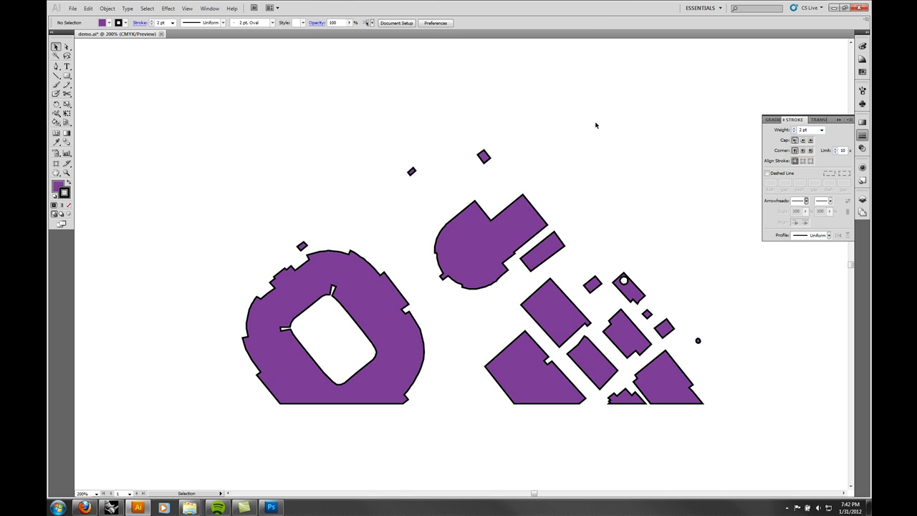
Remove the purple fill from the footprint group, leaving only the black outlines, and deselect it.
click(544, 301)
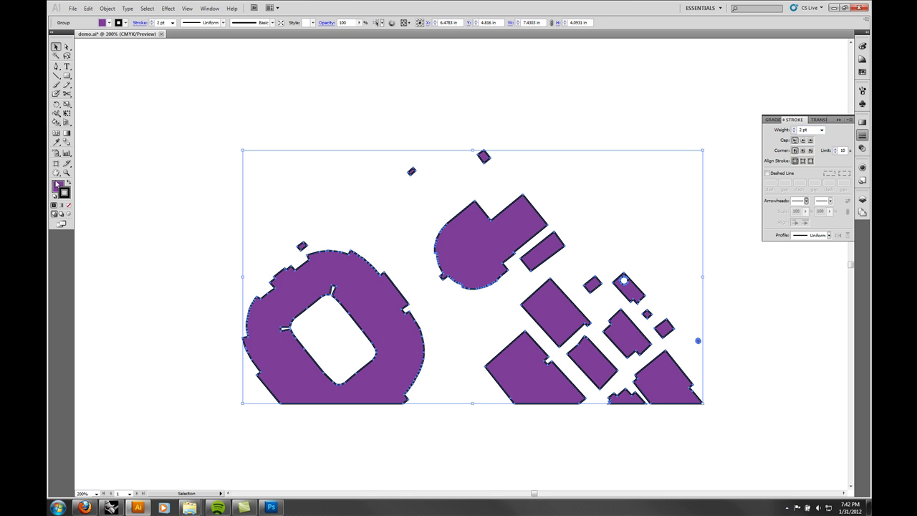
click(55, 205)
click(69, 207)
click(222, 179)
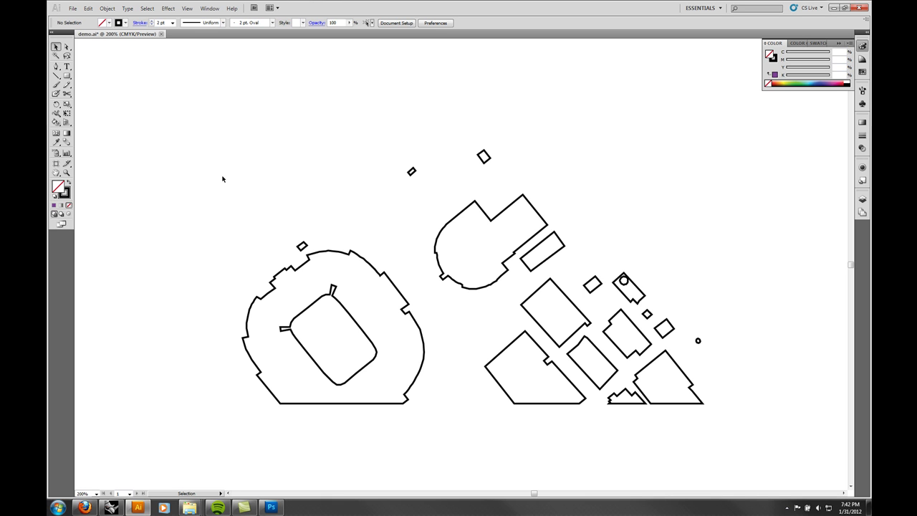
Select all the outlines, give their strokes round caps and round corner joins, and deselect.
drag(757, 421, 224, 137)
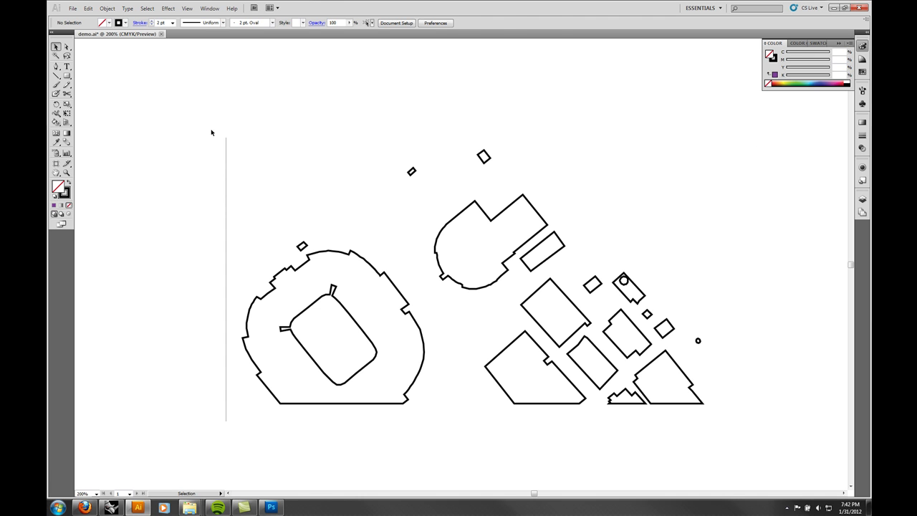
click(861, 135)
click(803, 151)
click(707, 121)
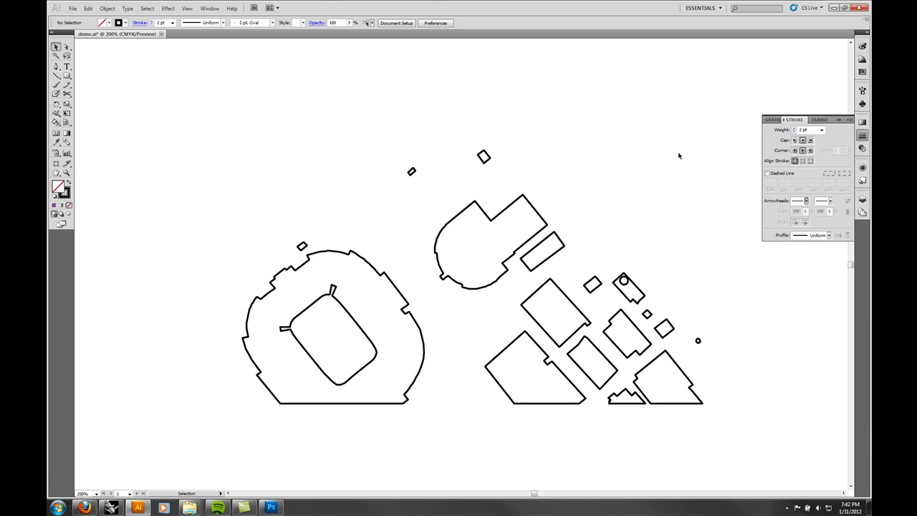
Examine the rounded stroke corners up close around the small circle inside the narrow building, then return to the overall view.
click(66, 173)
drag(631, 264, 597, 297)
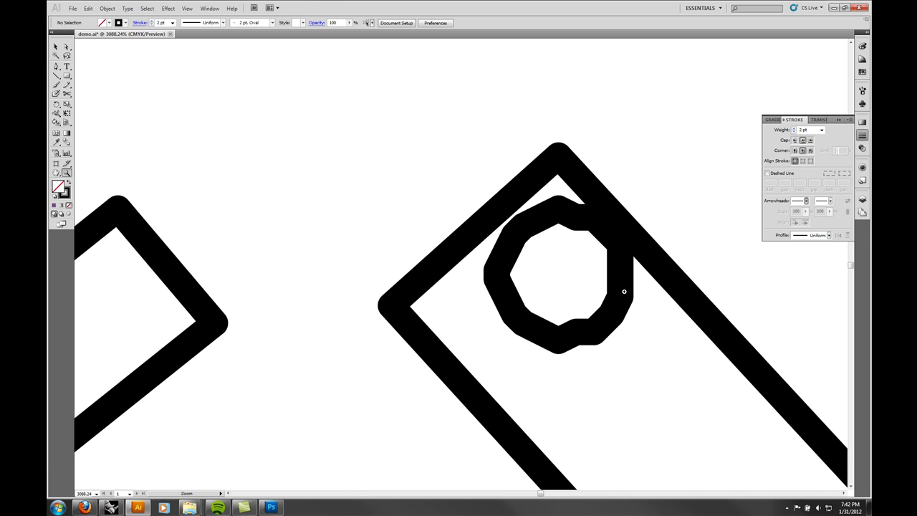
click(56, 46)
click(496, 265)
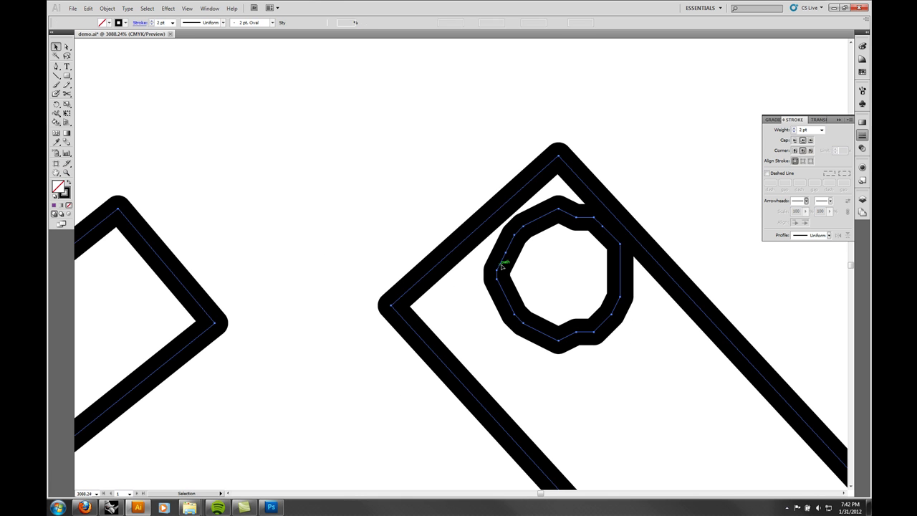
click(432, 194)
click(67, 173)
alt+click(521, 225)
alt+click(515, 244)
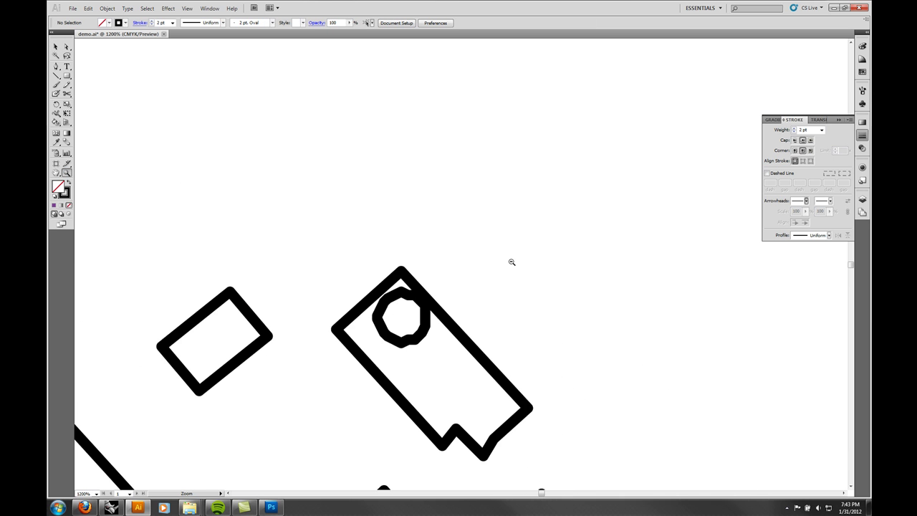
alt+click(511, 260)
alt+click(511, 264)
alt+click(510, 264)
scroll(503, 266, left, 2)
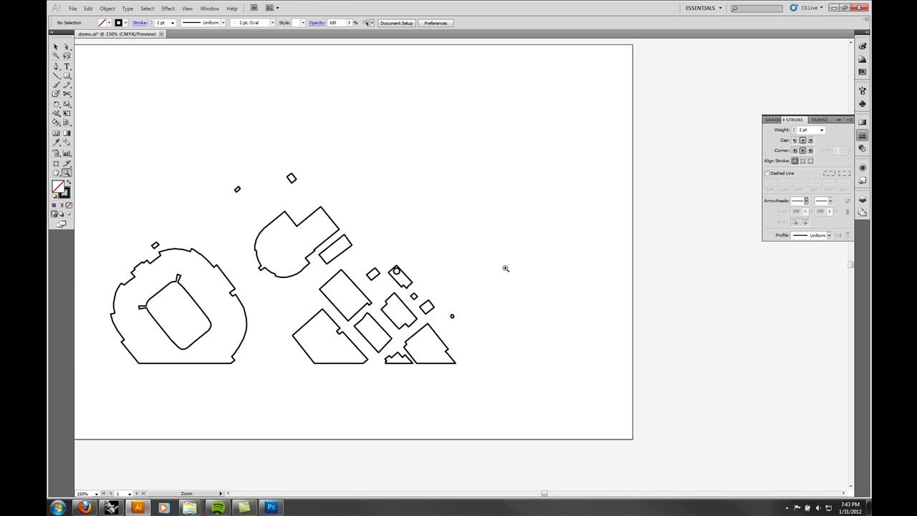
Select all the outlines and swap fill and stroke to make solid black footprints without a stroke, then deselect.
click(57, 48)
drag(572, 131, 134, 391)
click(68, 184)
click(156, 153)
scroll(358, 319, left, 1)
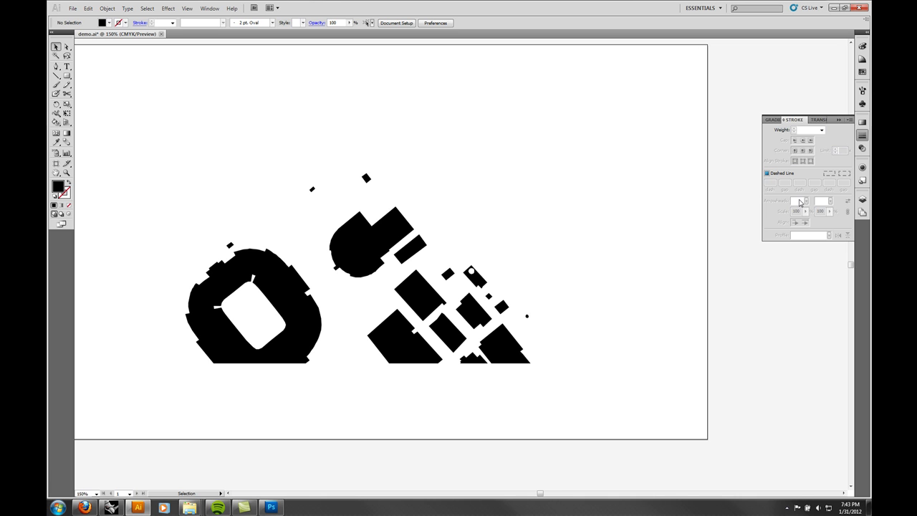
Show the layer contents and ungroup the footprints twice into individual paths directly under Layer 1, then deselect.
click(862, 199)
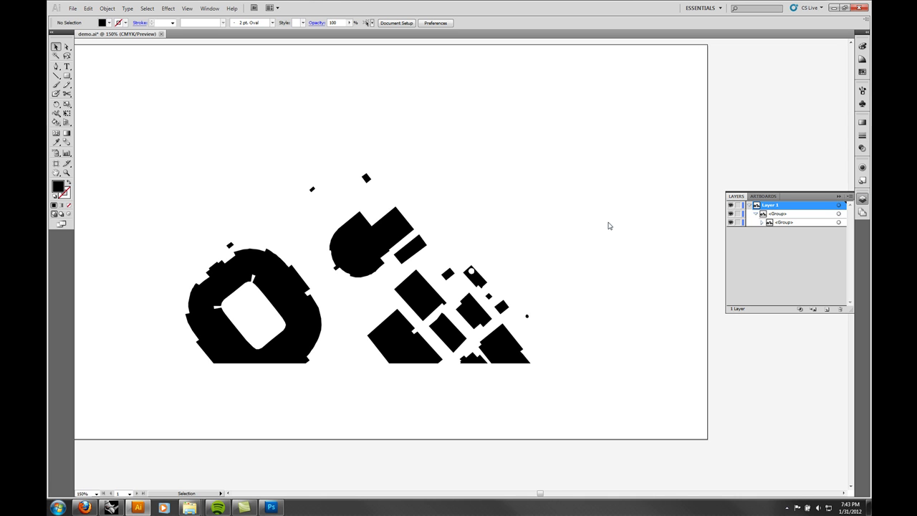
drag(577, 384, 144, 153)
right_click(295, 173)
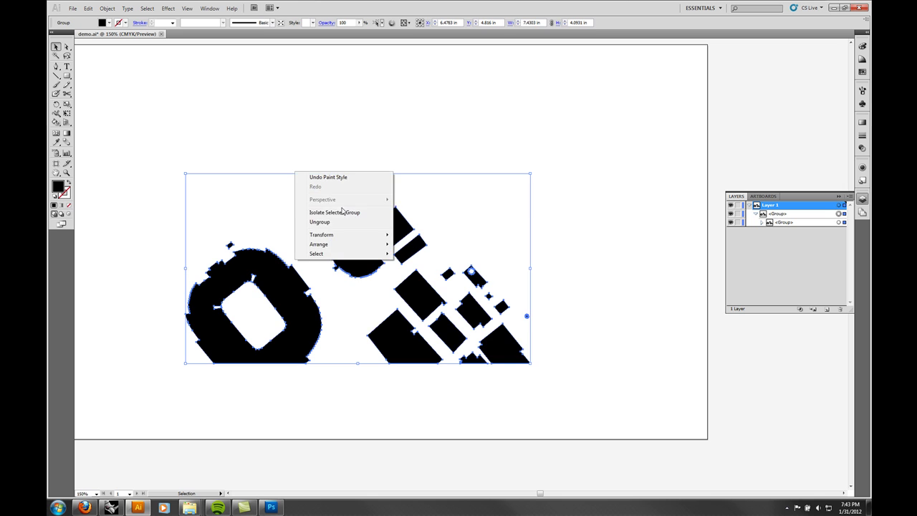
click(345, 224)
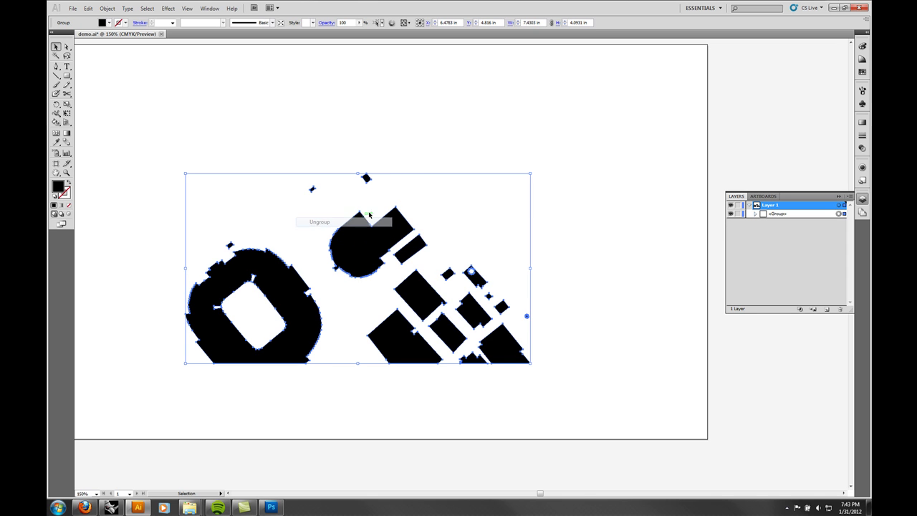
right_click(409, 228)
click(439, 274)
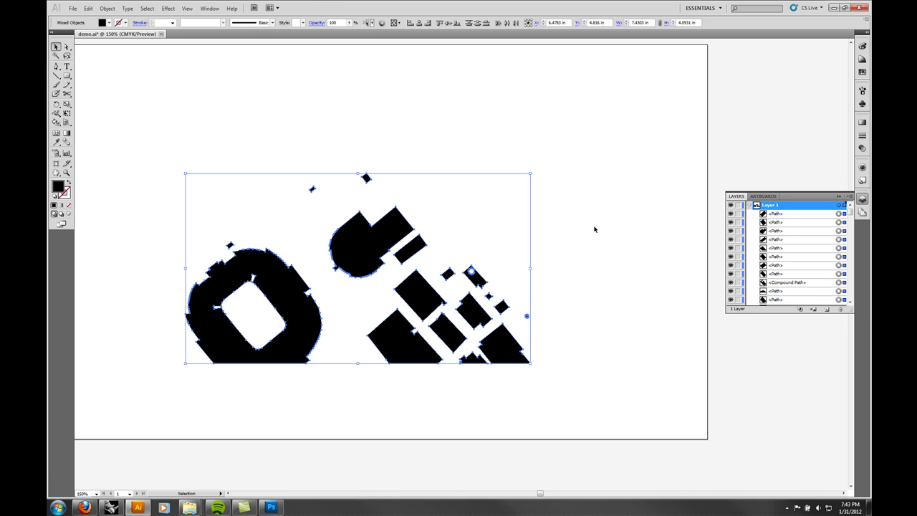
click(546, 241)
Try moving the building with the rounded end away from the others, then undo the move and deselect.
click(364, 235)
drag(364, 235, 479, 175)
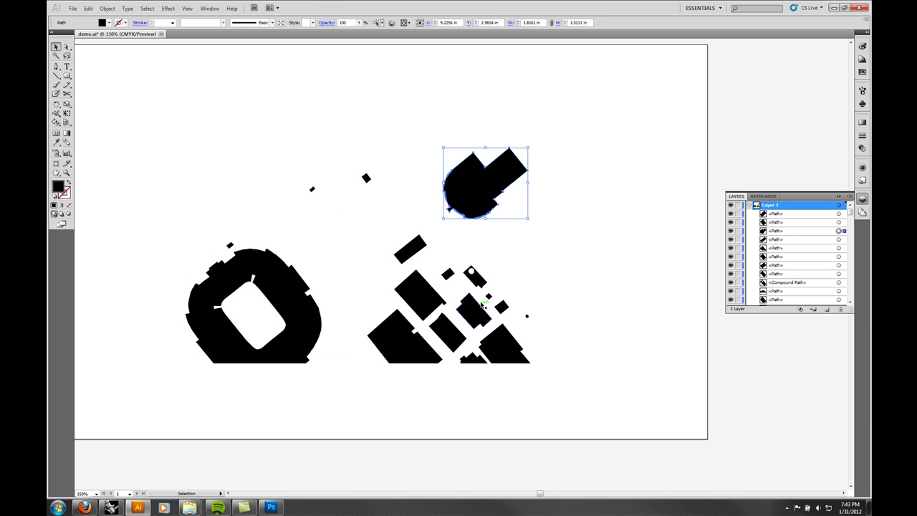
key(ctrl+z)
click(506, 291)
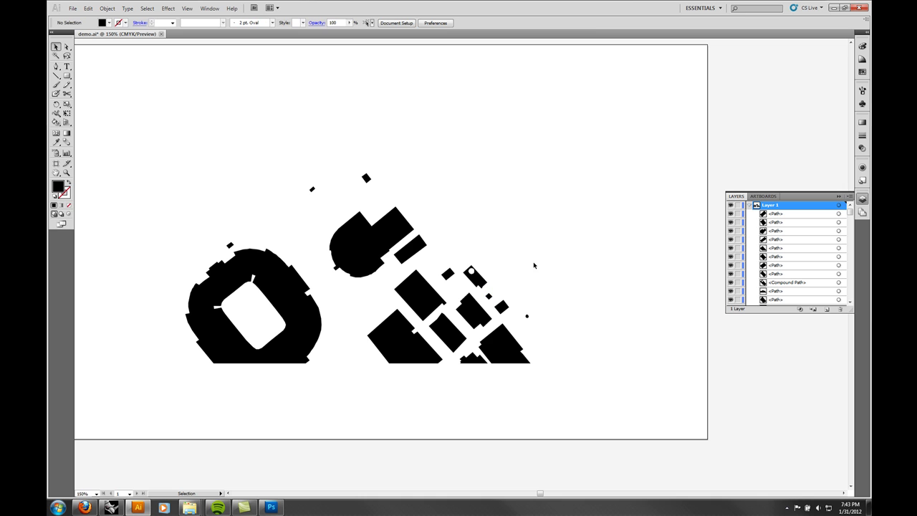
Hide Layer 1 and place the concrete-grunge-texture image on a new layer above it.
click(731, 204)
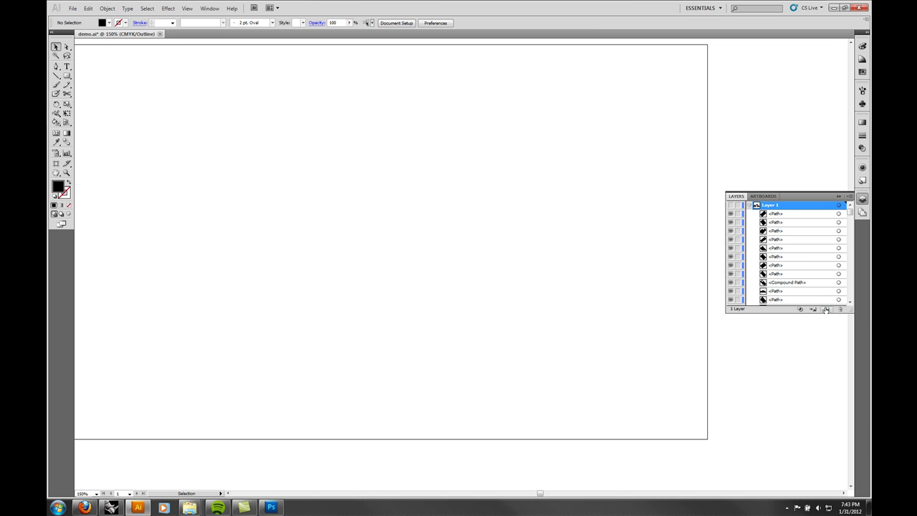
click(826, 309)
click(72, 8)
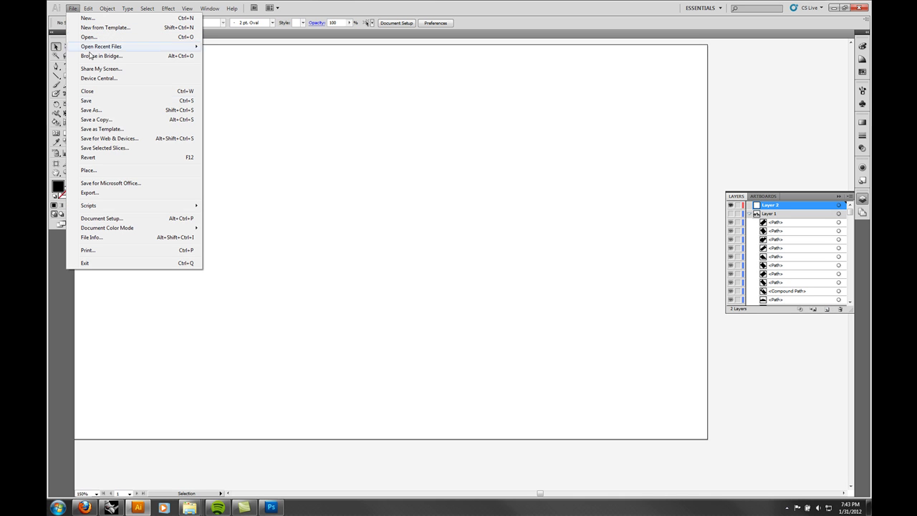
click(152, 167)
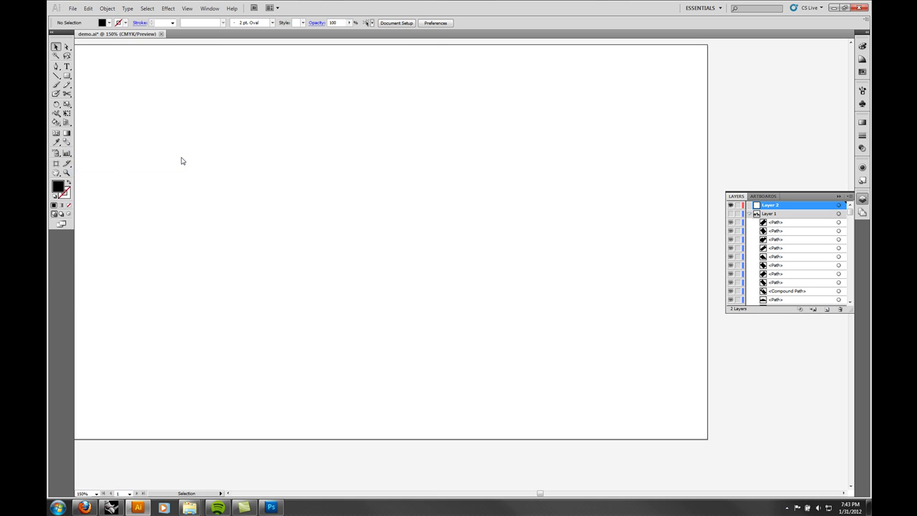
click(121, 91)
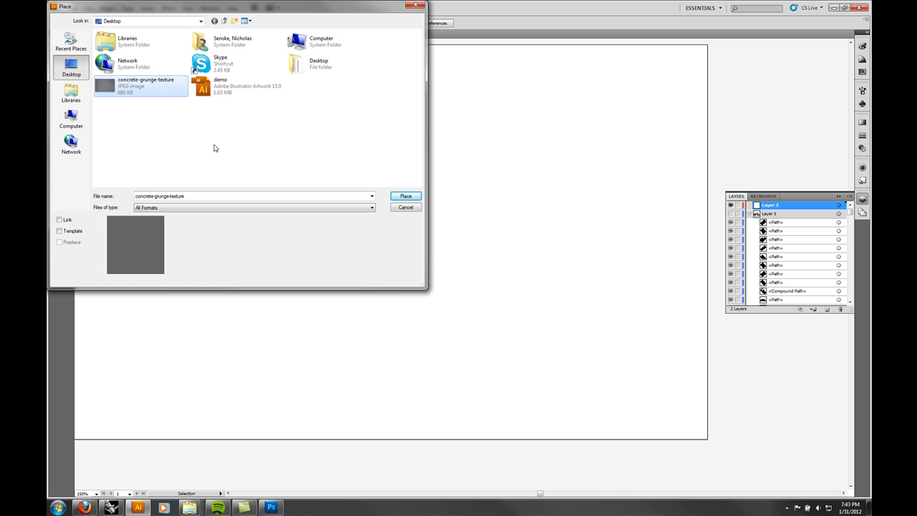
click(406, 195)
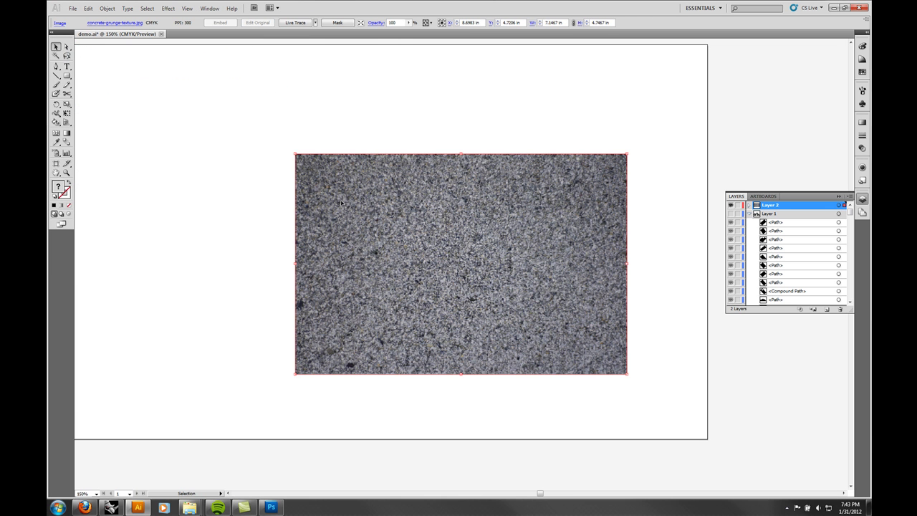
Move the concrete texture and enlarge it proportionally to cover most of the artboard, then deselect it.
drag(455, 249, 268, 293)
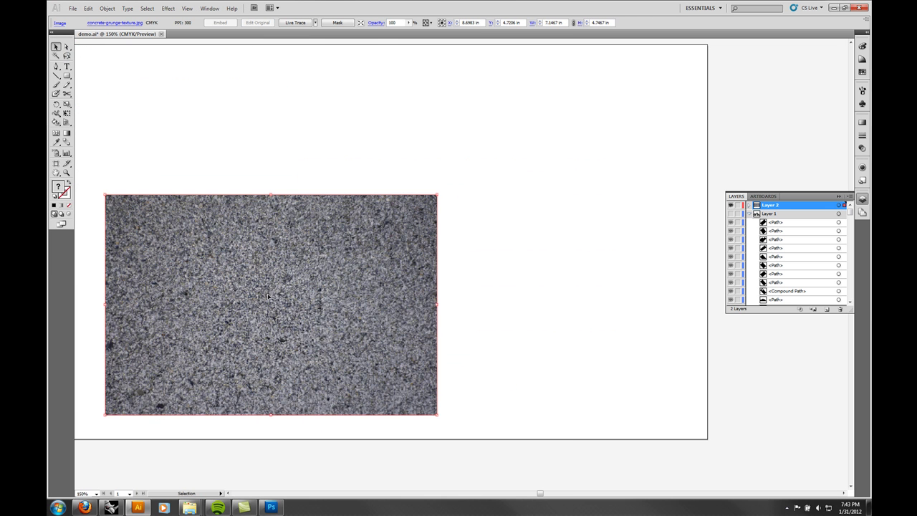
drag(437, 195, 615, 78)
drag(408, 219, 430, 219)
click(679, 135)
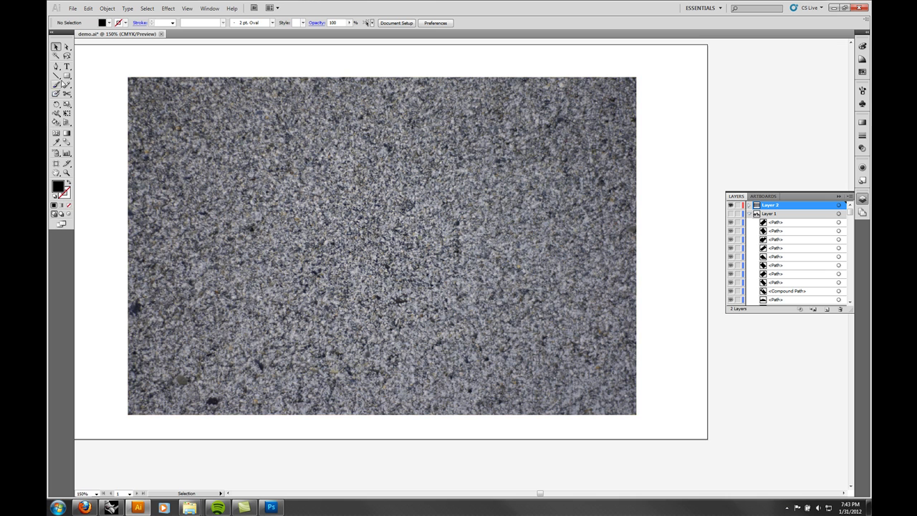
Draw a black-filled rectangle about 5.3 in wide and 3.6 in high over the concrete texture.
key(t)
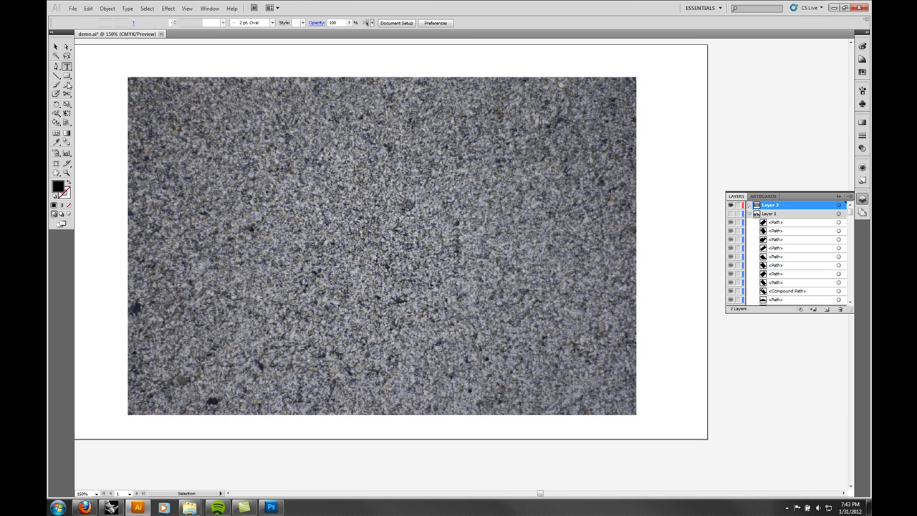
click(67, 76)
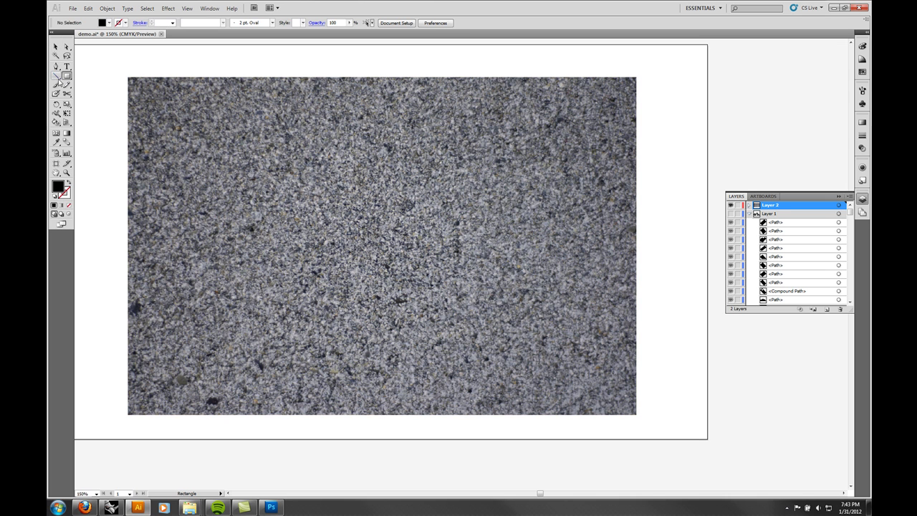
drag(223, 135, 468, 304)
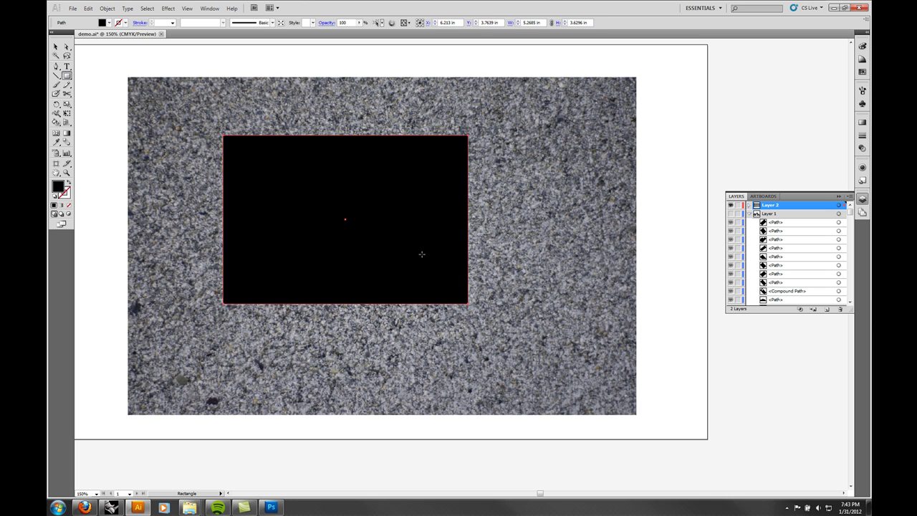
Select the black rectangle, collapse Layer 1, and expand Layer 2 to highlight its image entry beneath the rectangle path.
click(55, 46)
click(196, 65)
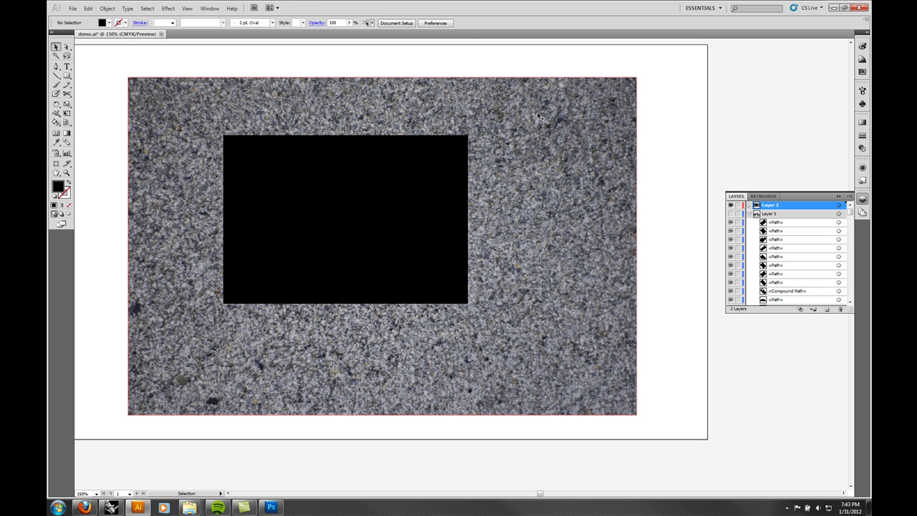
click(403, 172)
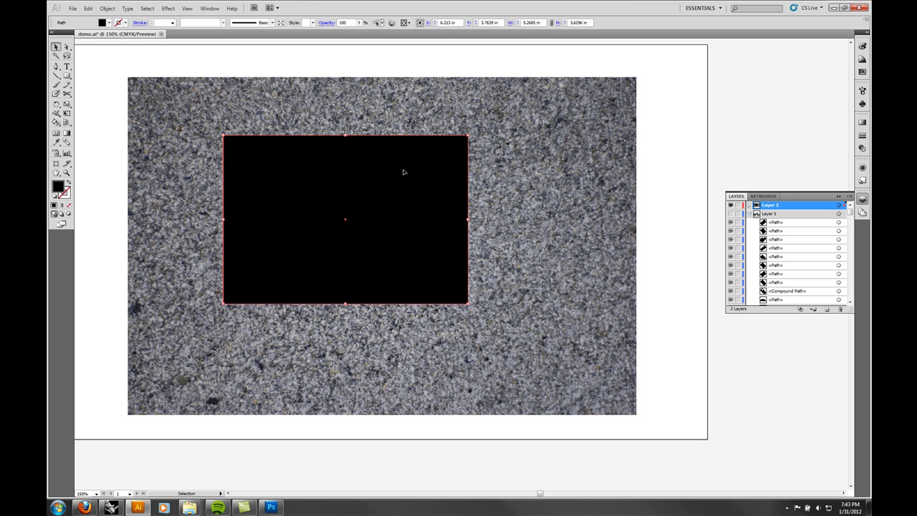
click(749, 214)
click(748, 205)
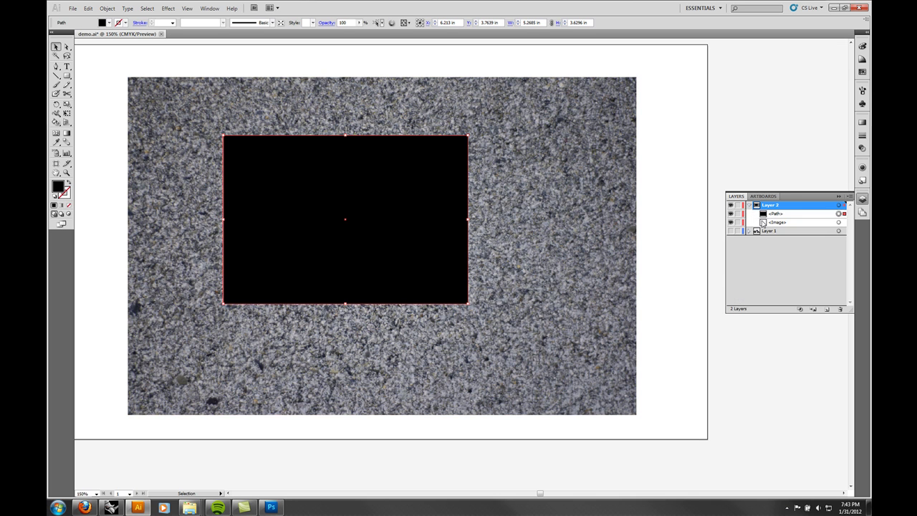
click(778, 223)
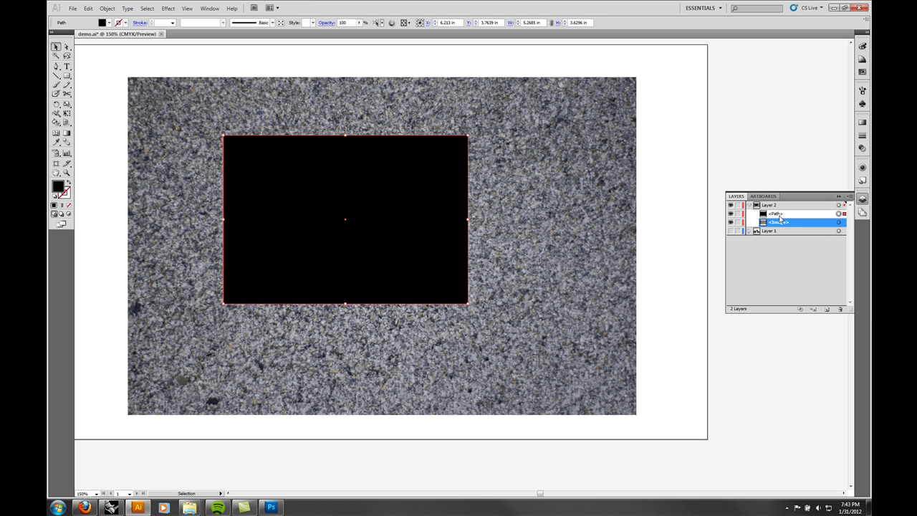
Send the black rectangle behind the concrete texture and restore its path above the image in Layer 2's stacking order.
click(679, 194)
click(427, 190)
right_click(419, 200)
mouse_move(456, 326)
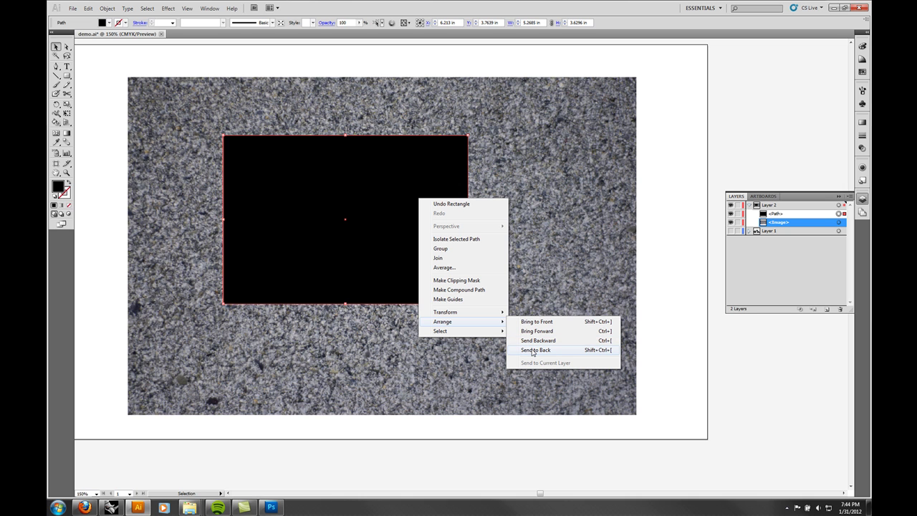
click(532, 350)
click(685, 256)
click(780, 222)
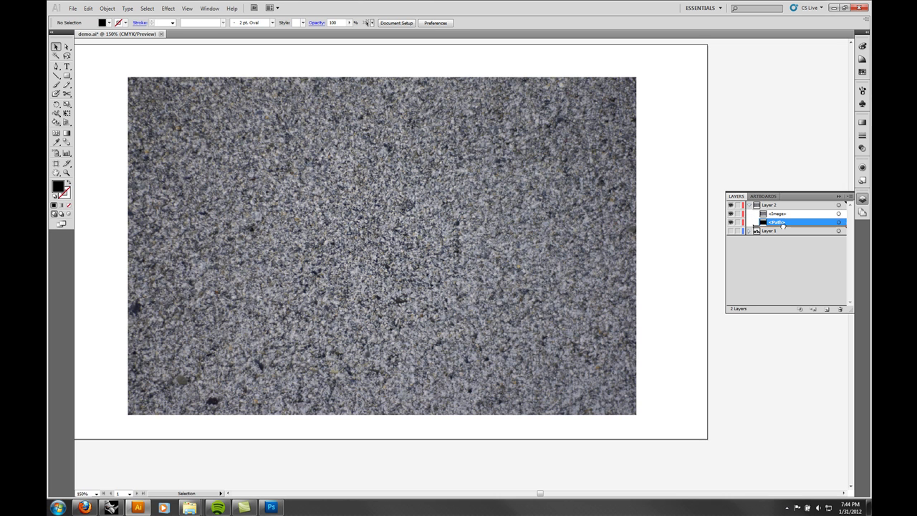
drag(788, 213, 789, 215)
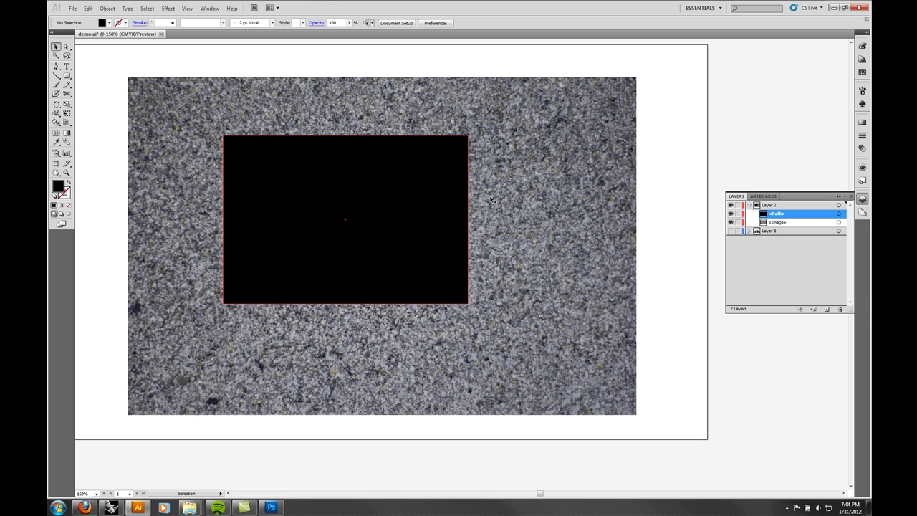
Select the rectangle and the concrete texture together, make a clipping mask from them, and deselect the result.
drag(465, 65, 389, 216)
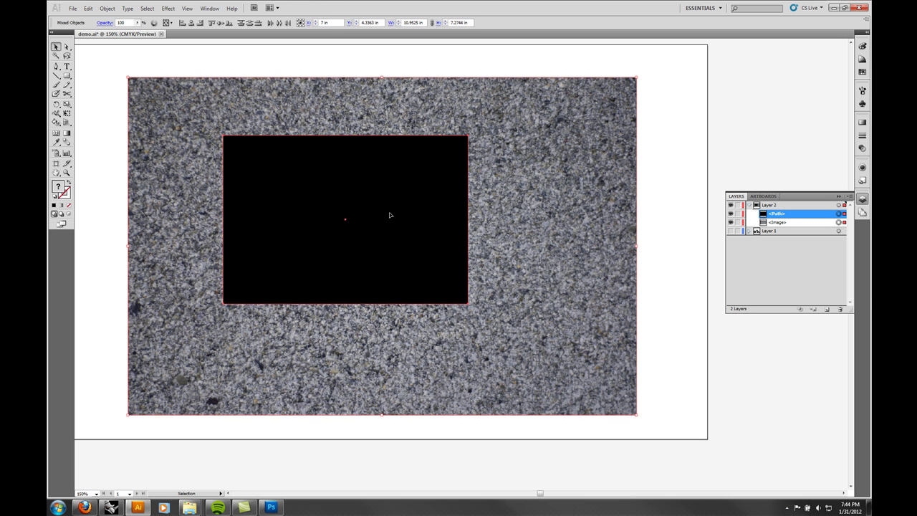
right_click(390, 214)
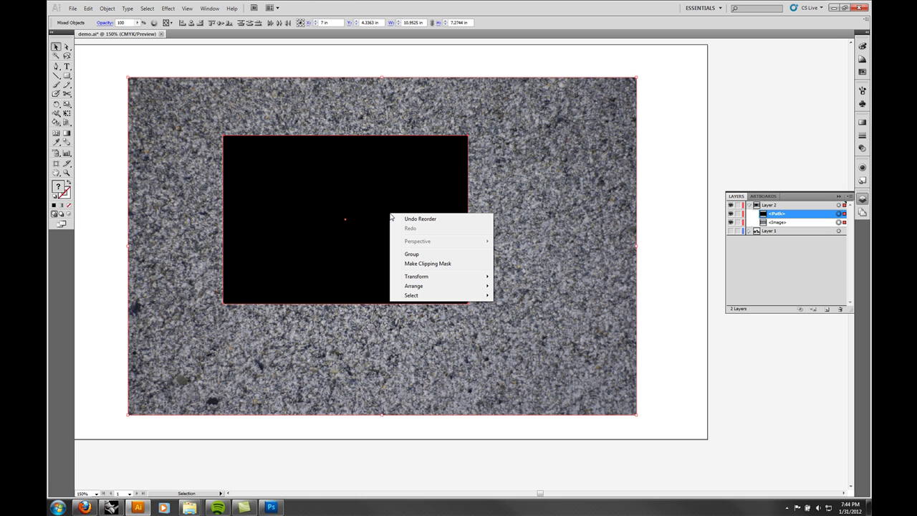
click(424, 264)
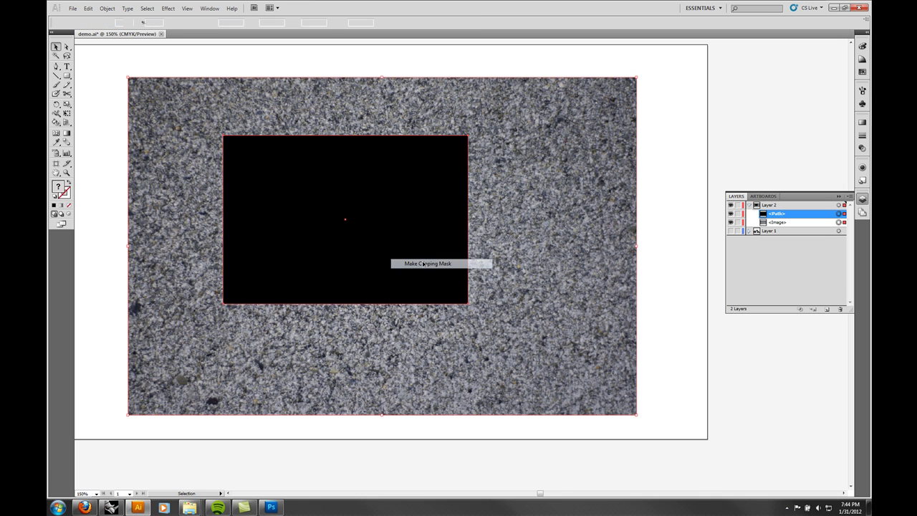
click(518, 248)
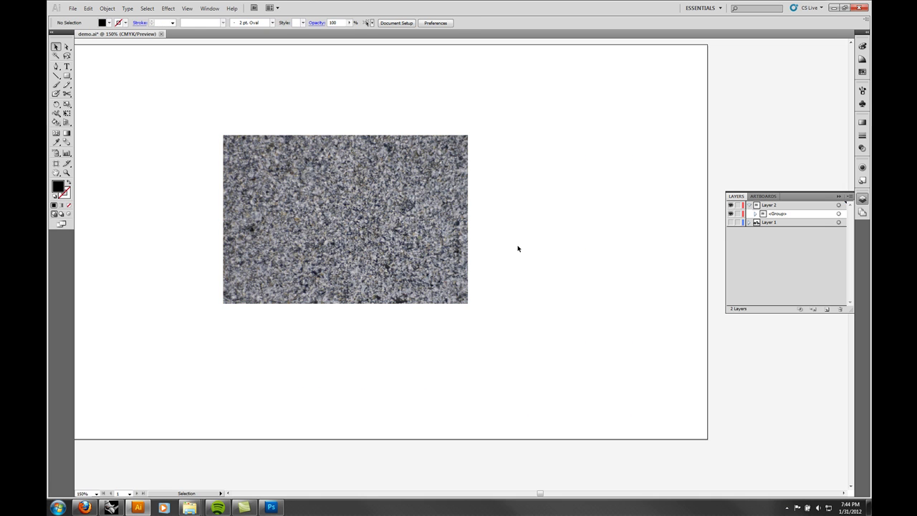
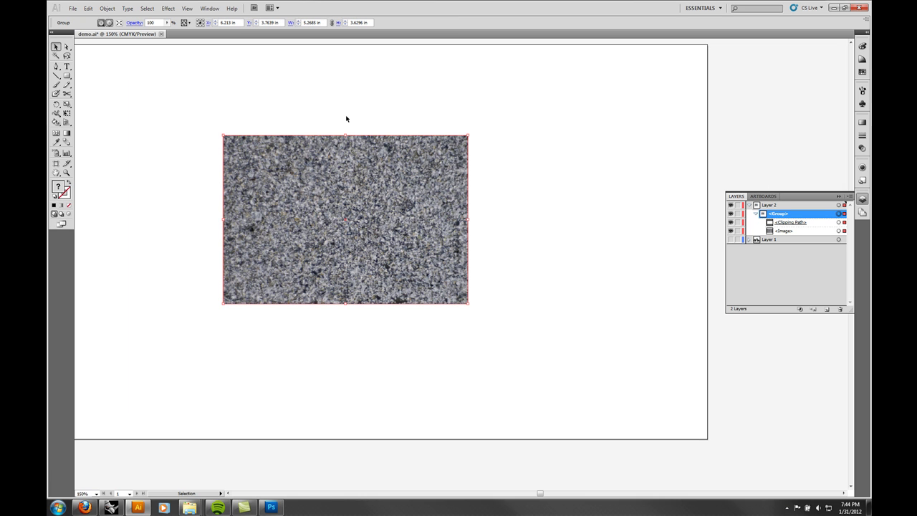
Select only the clipping path inside the masked group and move it about 2 in right and 0.7 in up over the texture.
click(798, 223)
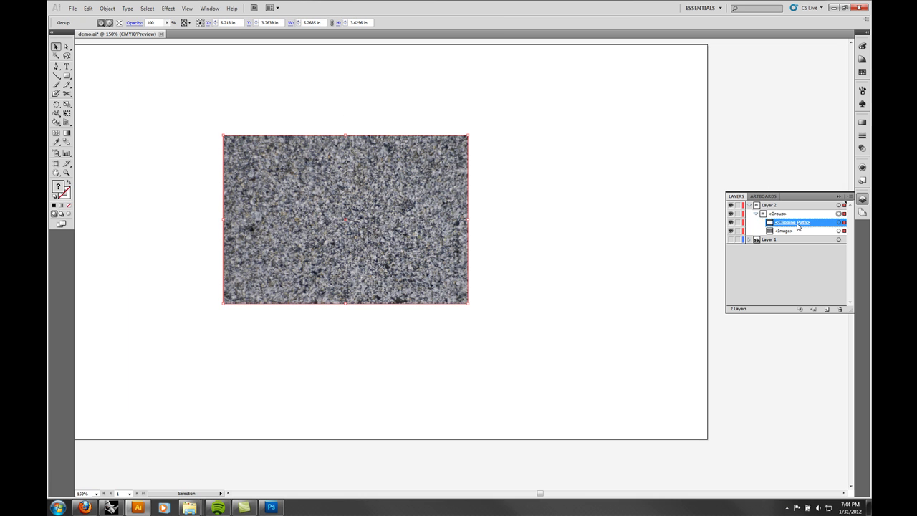
click(840, 223)
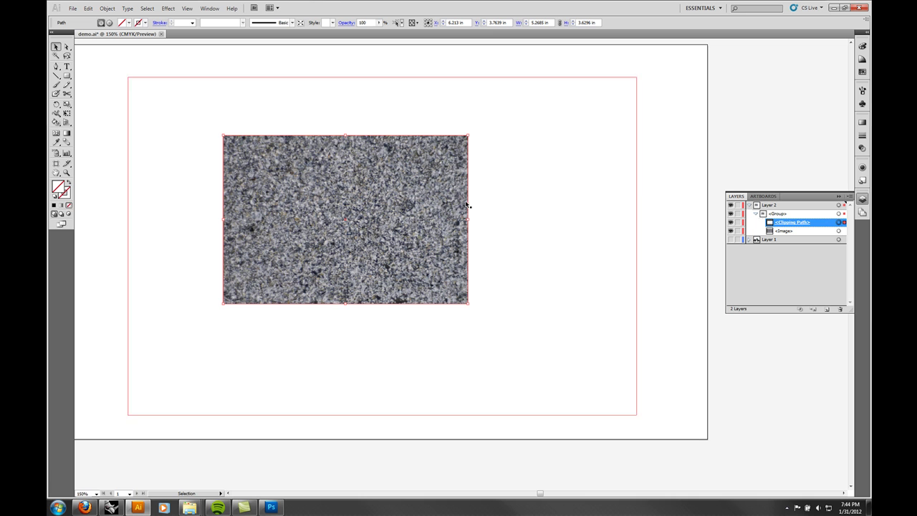
drag(469, 204, 561, 172)
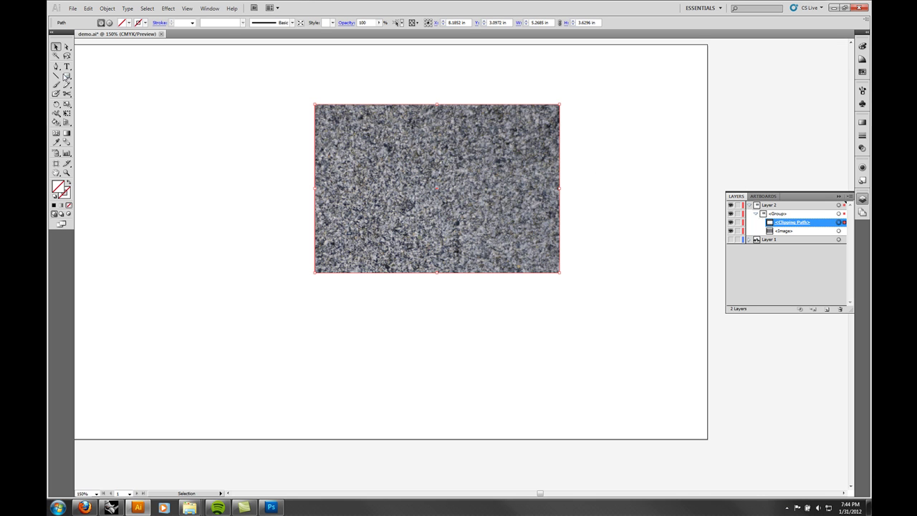
Reshape the clipping path by its four anchor points into an irregular kite, extending the lower-left corner beyond the artboard's lower edge.
click(66, 49)
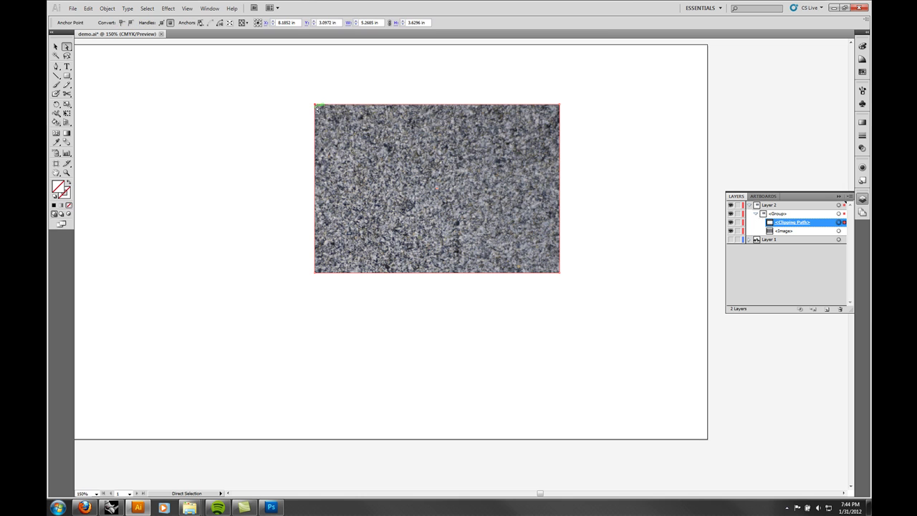
drag(316, 106, 358, 159)
drag(560, 106, 506, 173)
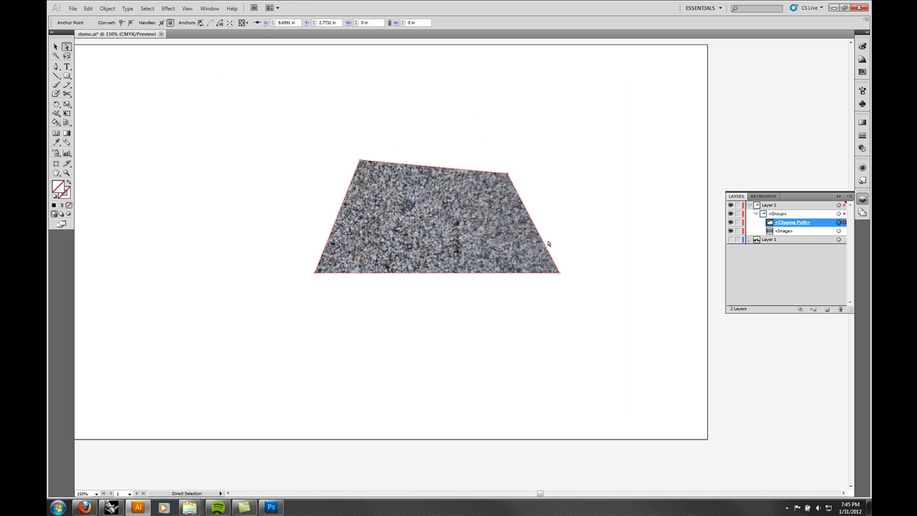
drag(559, 272, 521, 311)
drag(316, 272, 197, 477)
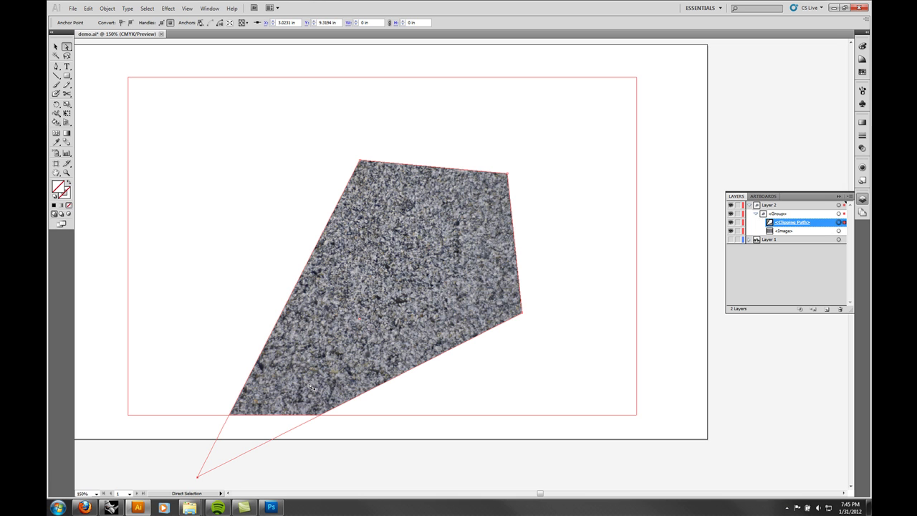
Try moving only the masked concrete image about 1.1 in right and 2.7 in up within the clipping path, and undo the move.
click(839, 230)
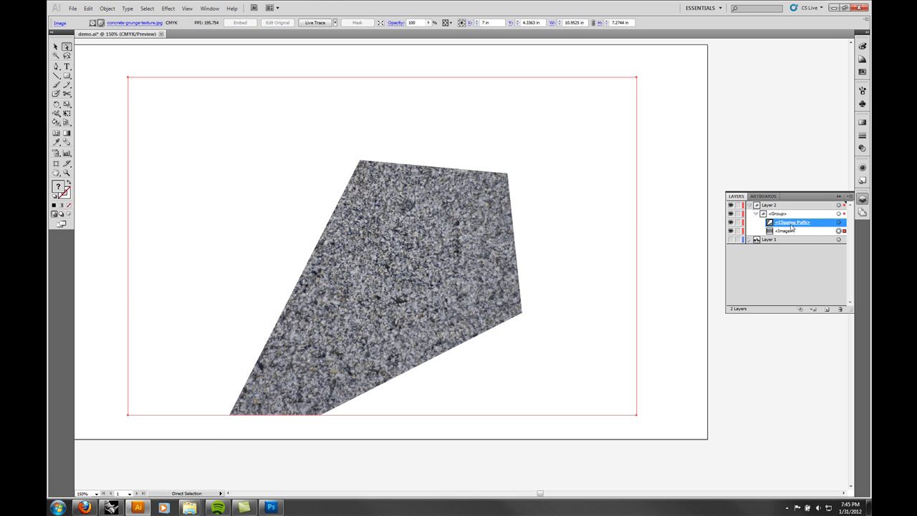
click(56, 46)
click(807, 232)
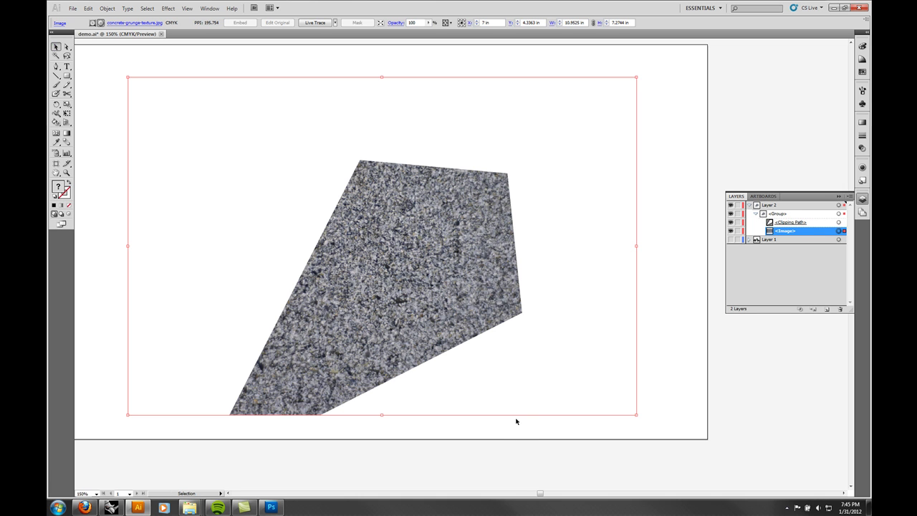
drag(518, 413, 566, 292)
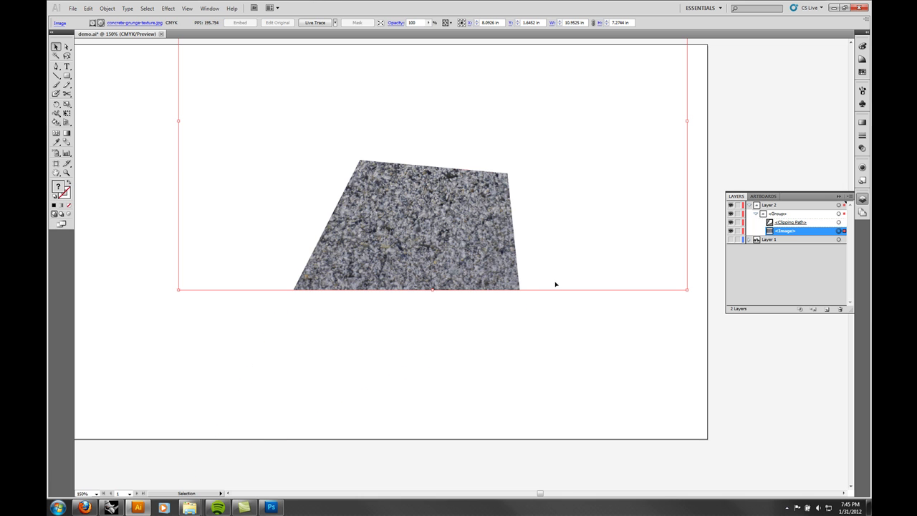
click(838, 223)
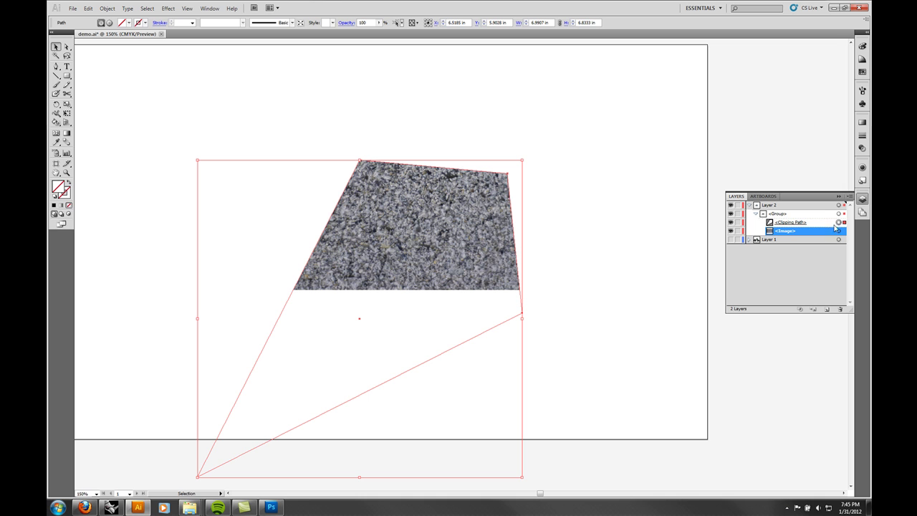
click(590, 255)
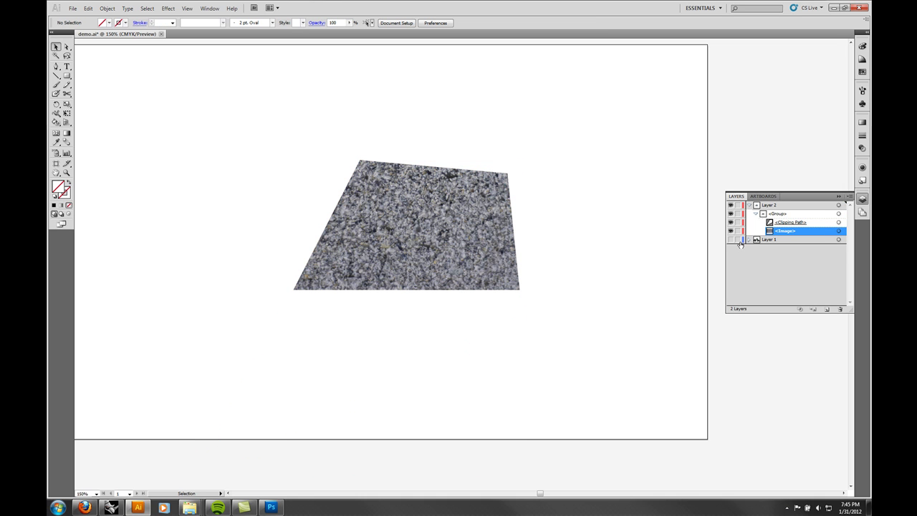
key(ctrl+z)
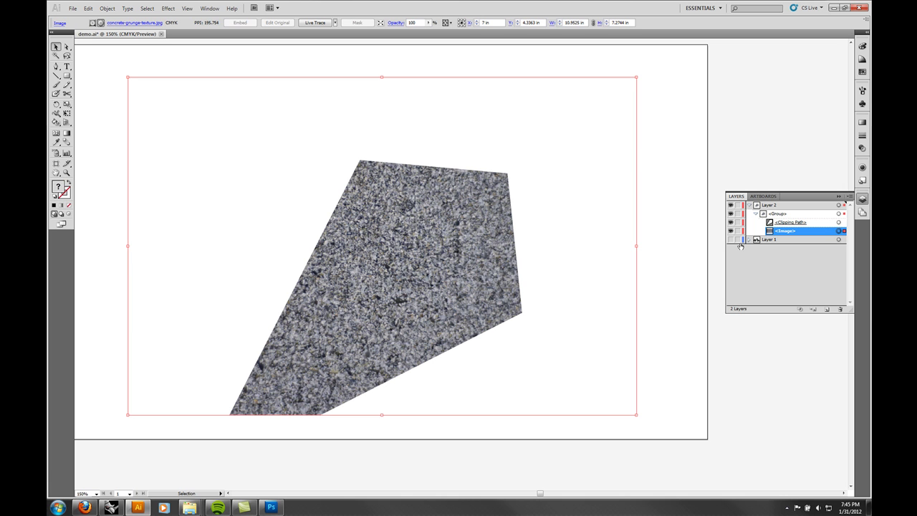
Select the masked group, release its clipping mask, and deselect the separated path and concrete image.
click(792, 215)
drag(706, 124, 467, 235)
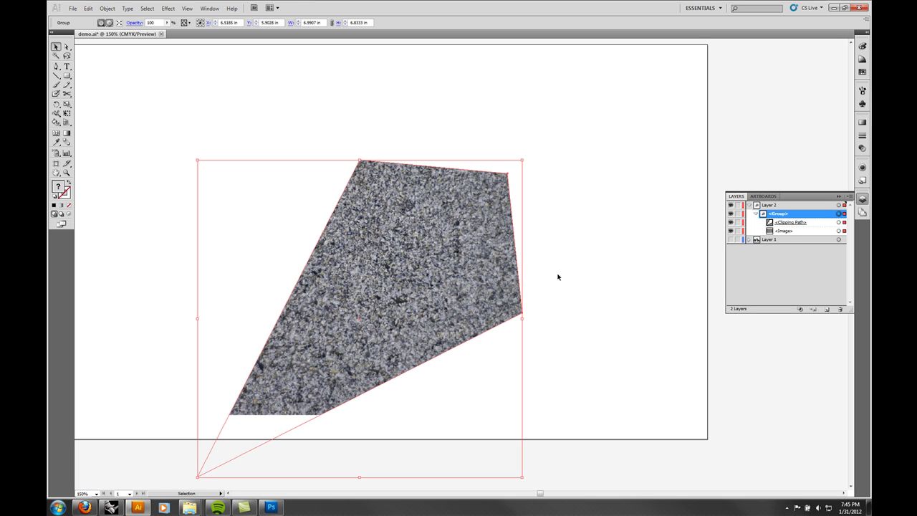
right_click(511, 191)
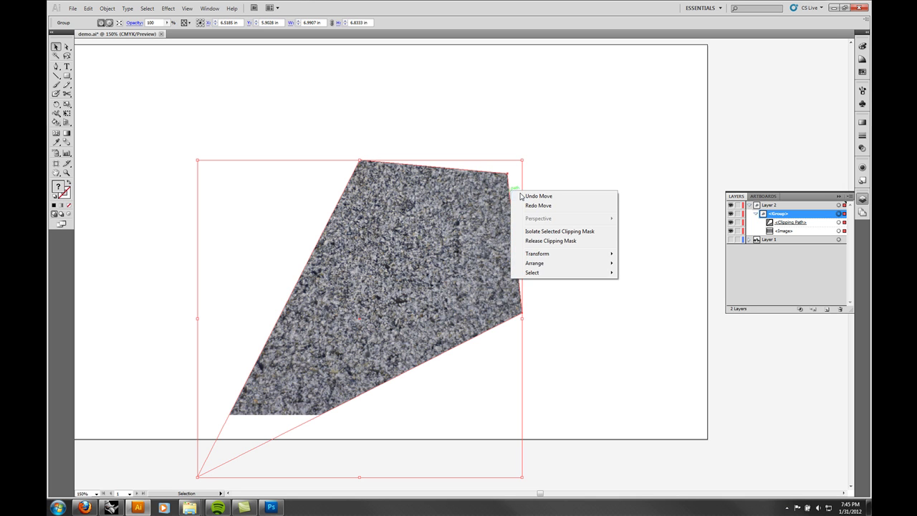
click(546, 242)
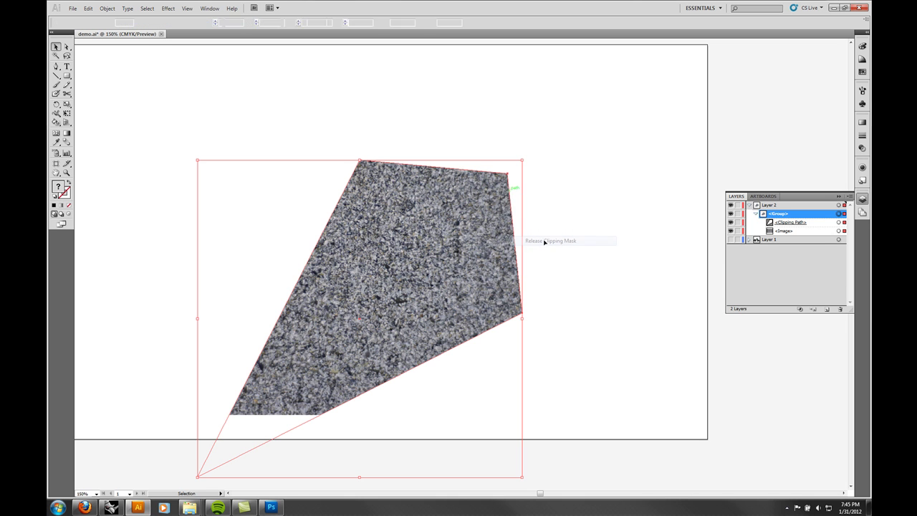
click(664, 213)
Fill the released kite-shaped path in Layer 2 with the black swatch and deselect it.
click(840, 214)
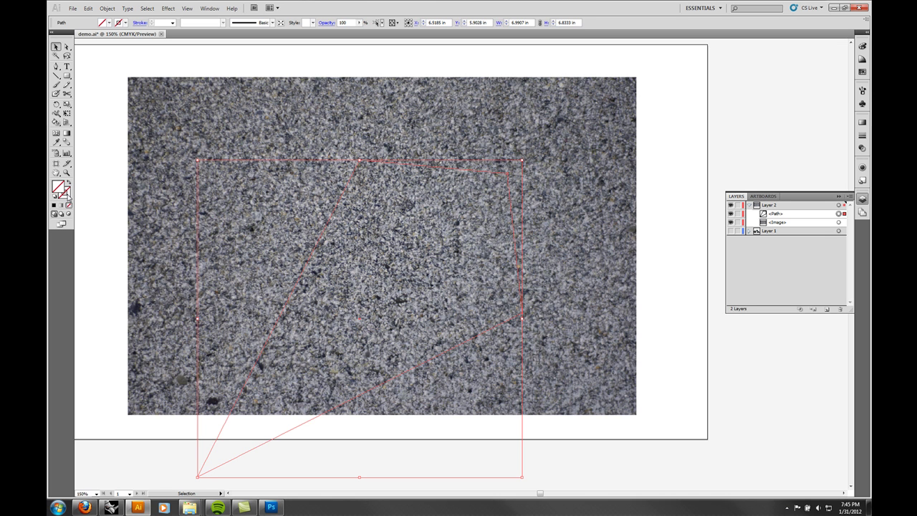
click(861, 72)
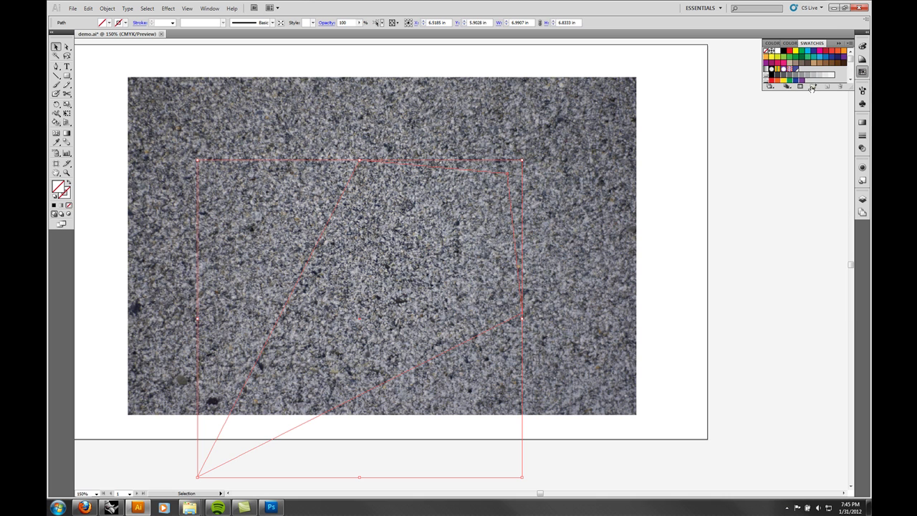
click(782, 52)
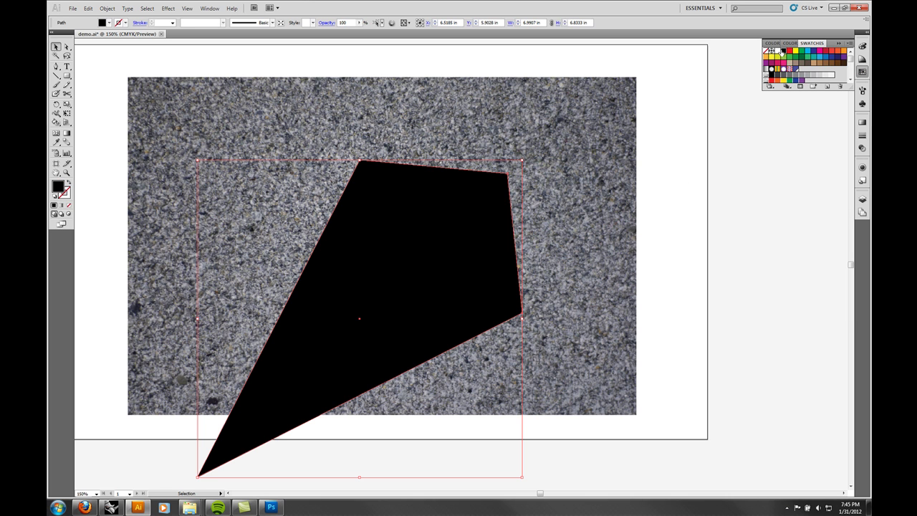
click(677, 203)
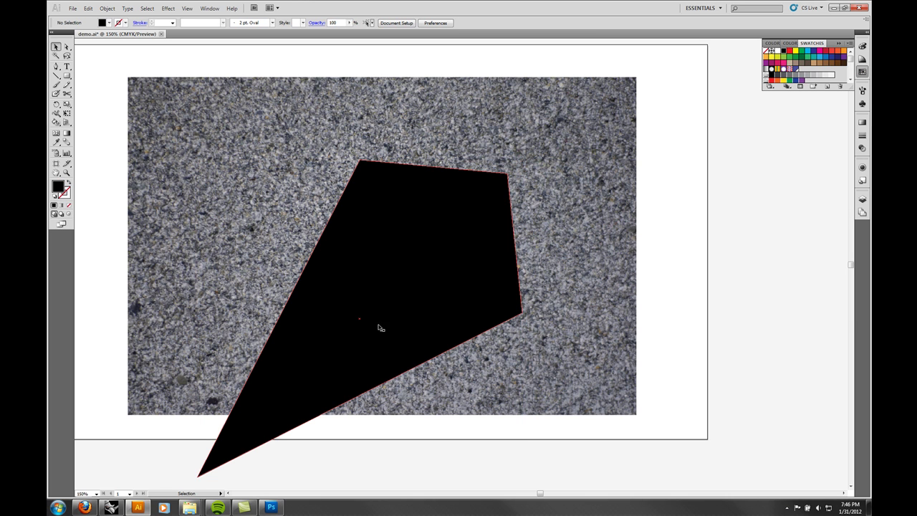
Rotate the black kite shape clockwise and move it so it lies entirely within the concrete texture, leaving it deselected.
drag(363, 268, 443, 227)
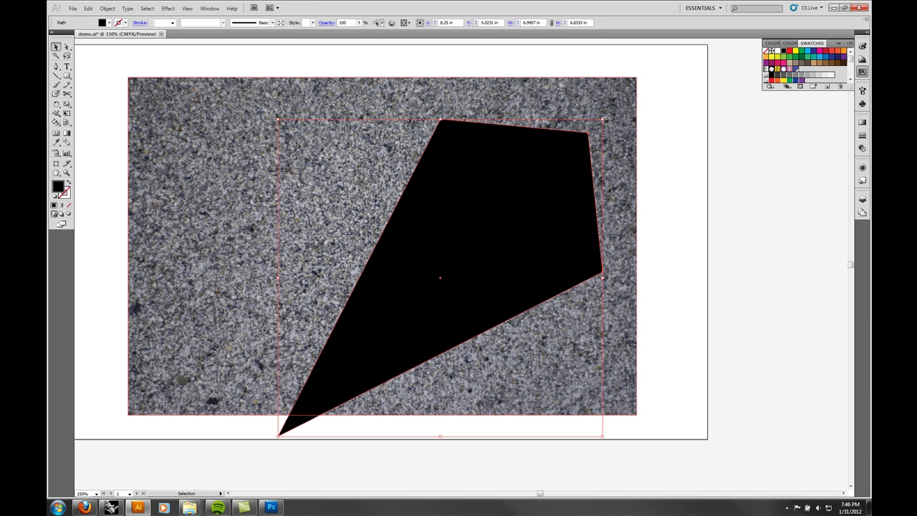
drag(609, 119, 647, 240)
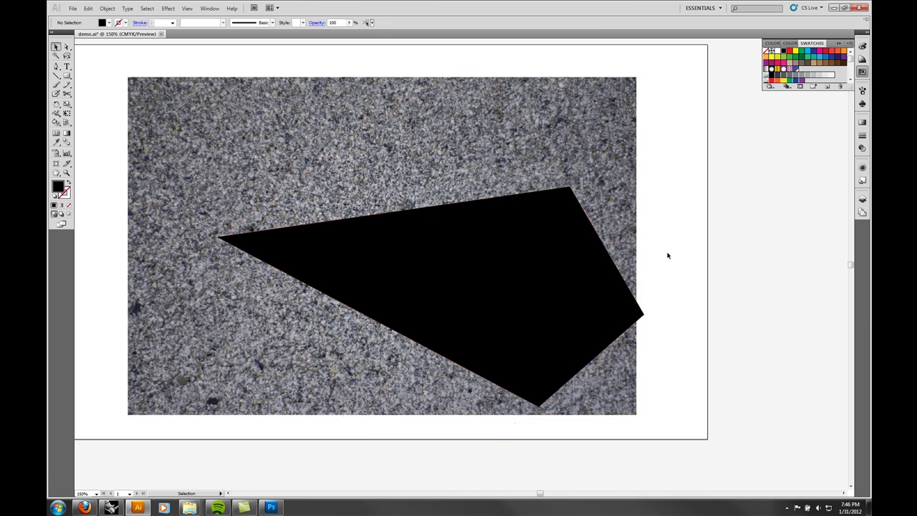
drag(538, 277, 482, 231)
click(677, 333)
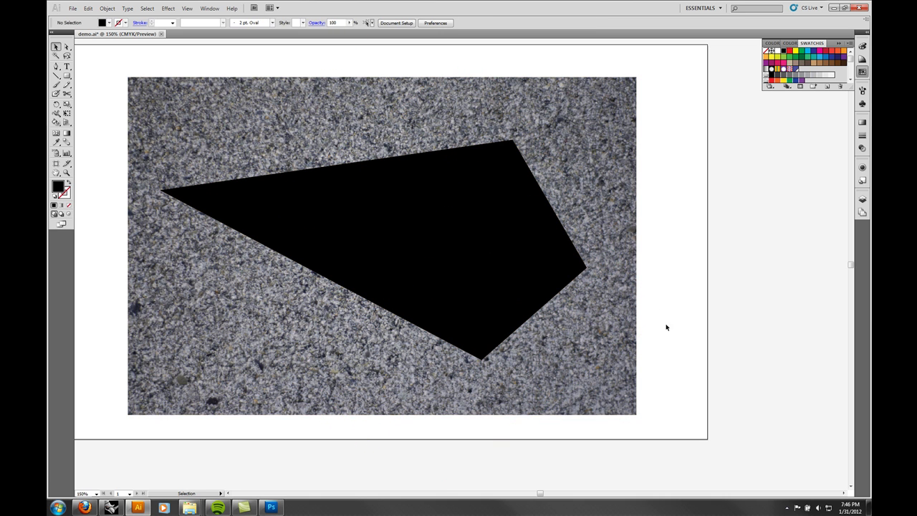
Select the black kite shape and the concrete texture together and make a clipping mask from them.
key(ctrl+a)
right_click(427, 207)
click(461, 258)
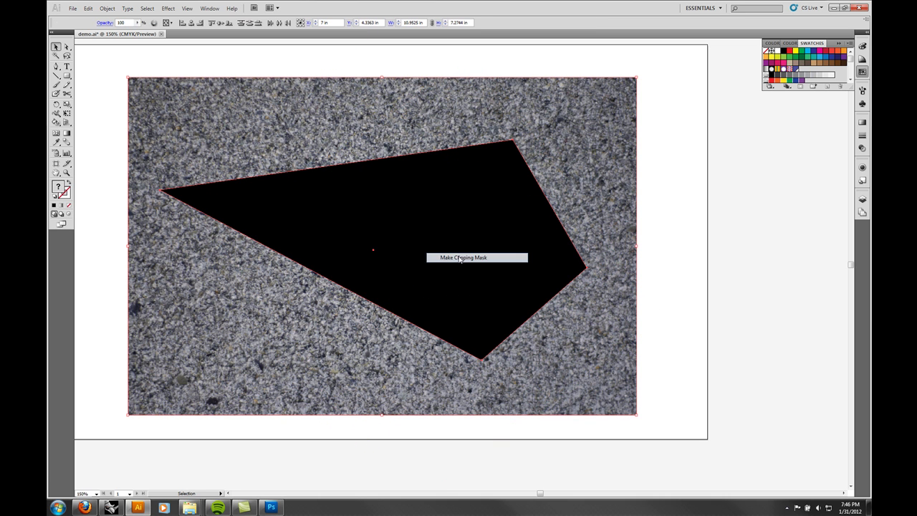
Deselect the masked concrete and draw a yellow ellipse about 2.57 by 2.36 in overlapping the kite's upper edge.
click(683, 183)
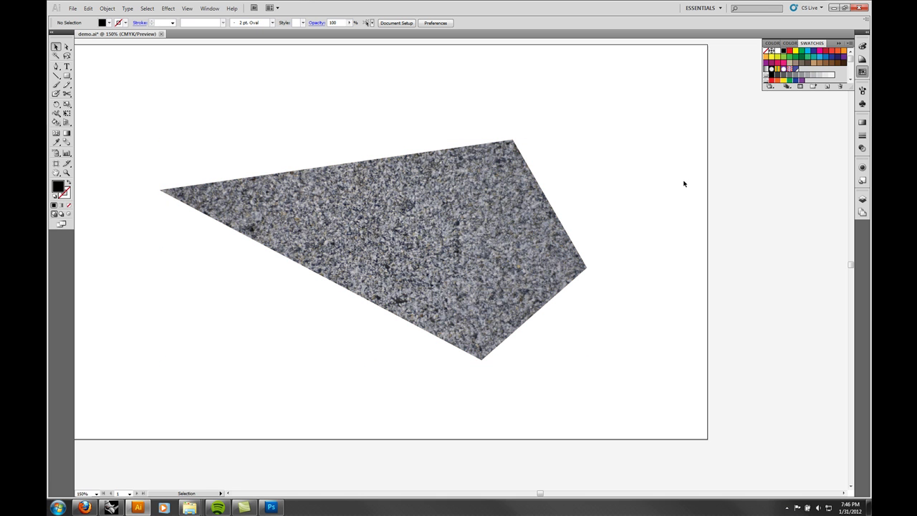
click(861, 199)
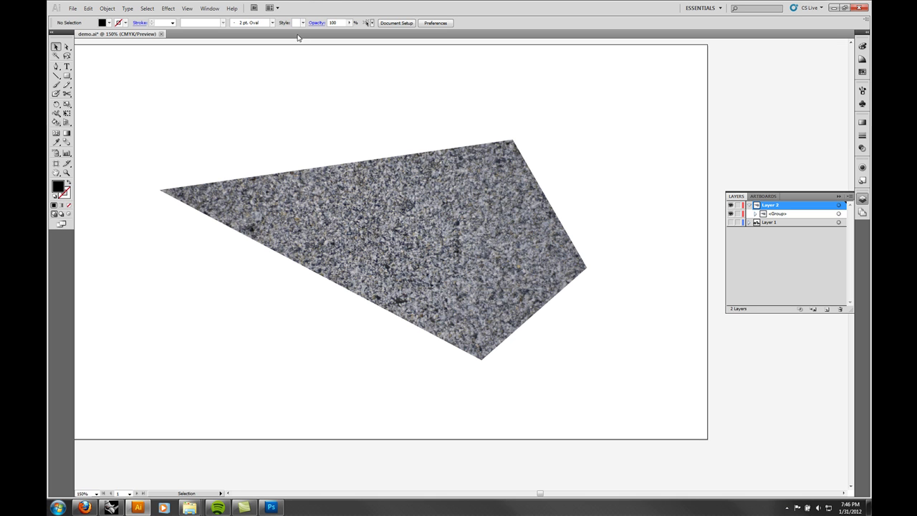
click(66, 75)
drag(67, 75, 97, 100)
click(861, 61)
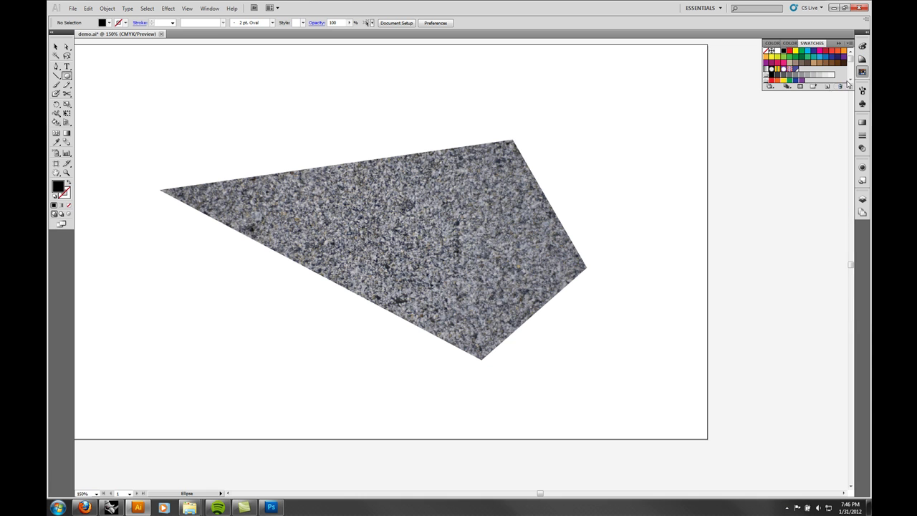
click(795, 57)
drag(241, 110, 361, 220)
click(56, 47)
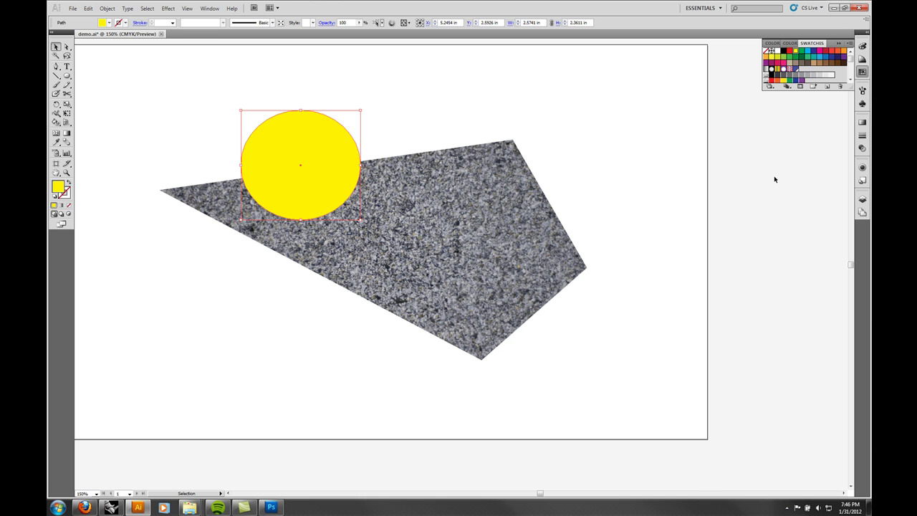
Place the yellow ellipse beneath the masked group in Layer 2's stacking order and shift it right along the kite's upper edge.
click(861, 199)
drag(781, 213, 779, 229)
click(616, 184)
drag(312, 146, 431, 141)
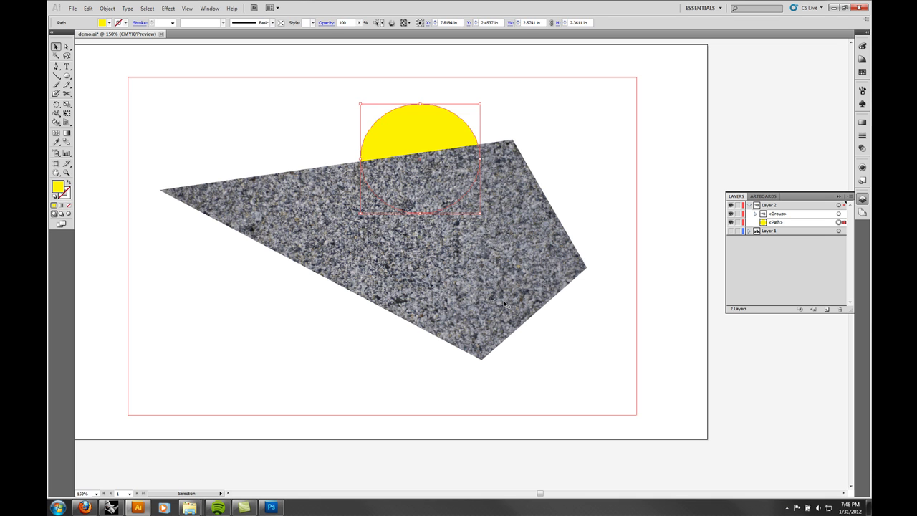
Select the yellow ellipse's path in Layer 2 and delete it.
click(680, 206)
click(413, 154)
click(795, 222)
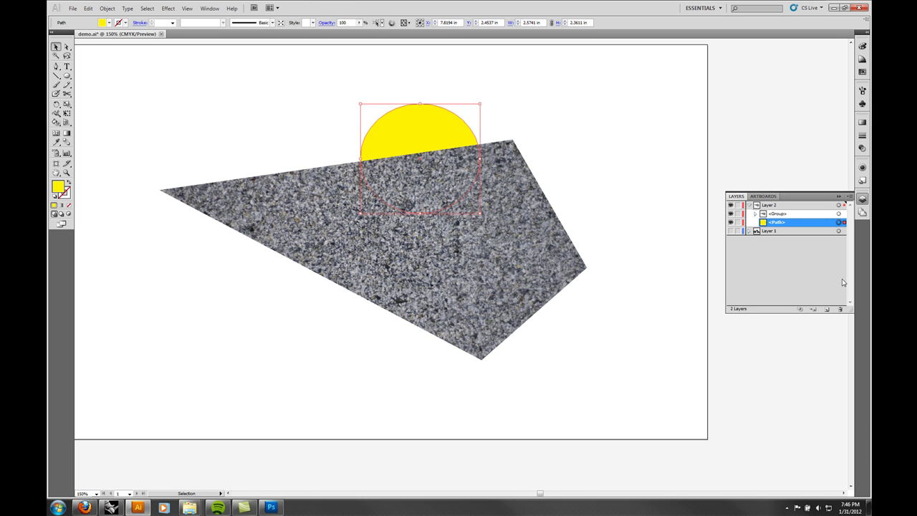
click(839, 309)
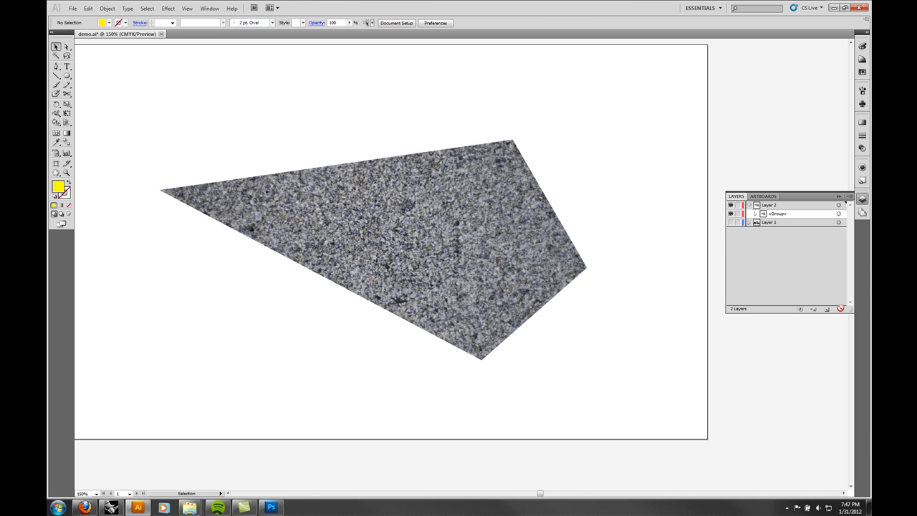
Hide Layer 2, show Layer 1, and select individual black footprints to check them, leaving everything deselected.
click(748, 204)
click(730, 205)
click(731, 214)
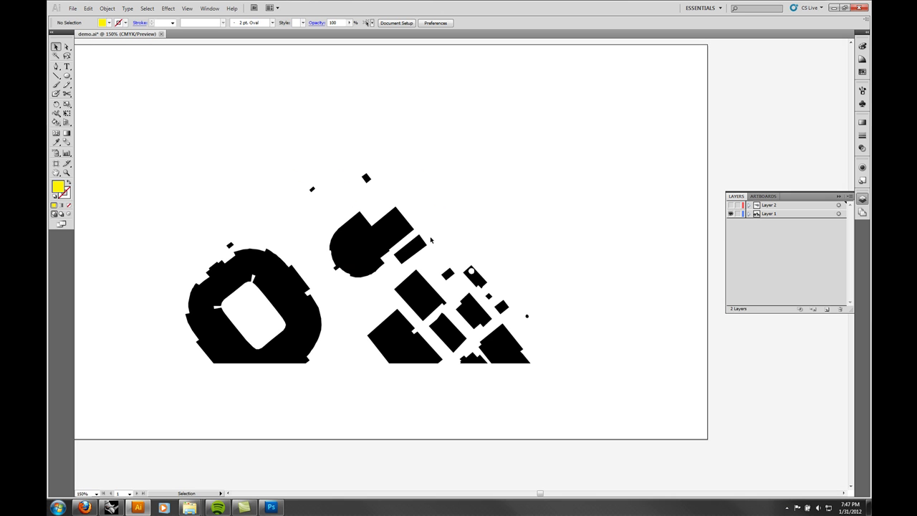
click(387, 247)
click(419, 294)
click(286, 315)
click(544, 198)
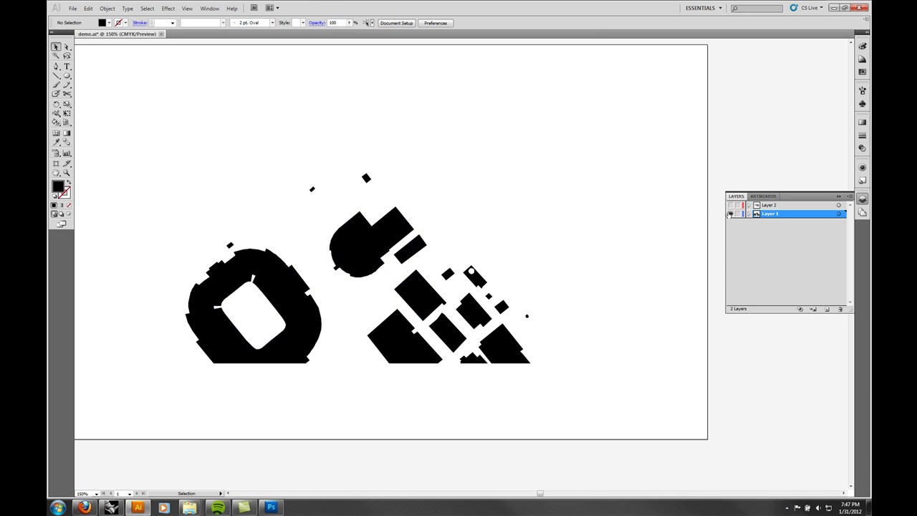
Show Layer 2 with its contents expanded and release the clipping mask on the kite-shaped concrete group.
click(750, 205)
click(730, 205)
click(520, 182)
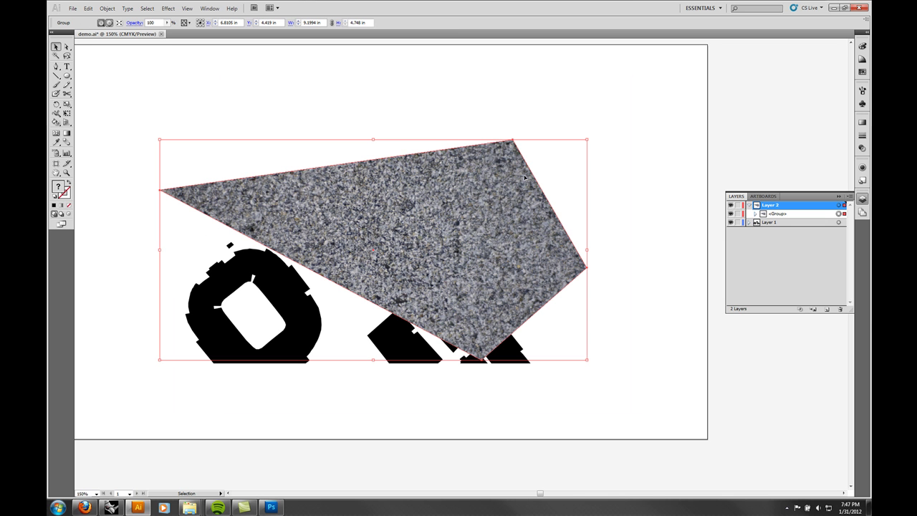
right_click(545, 172)
click(602, 220)
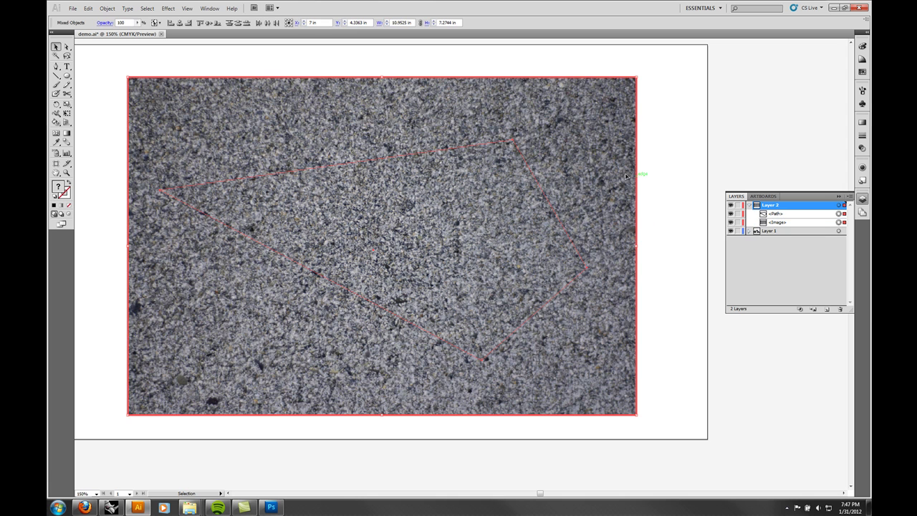
Select only the released kite path over the concrete image and delete it.
click(643, 169)
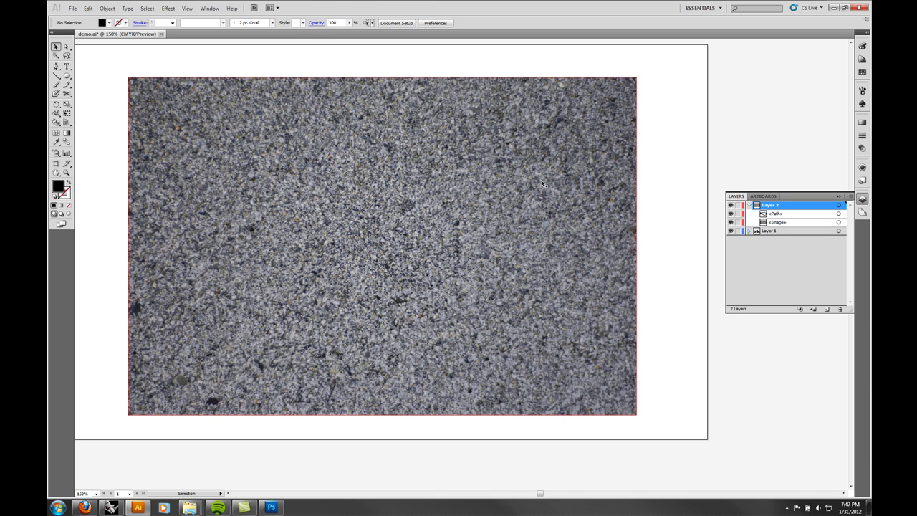
click(538, 184)
key(Delete)
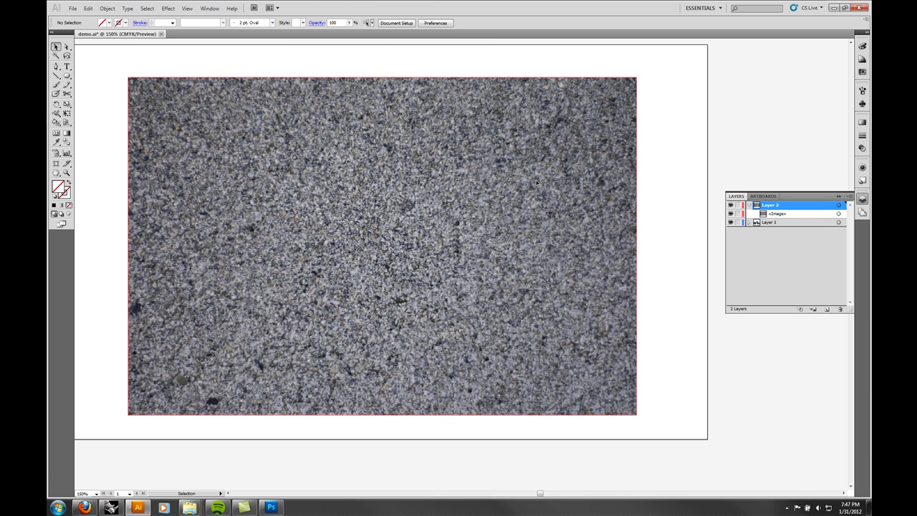
Move Layer 2 with the concrete image beneath Layer 1 in the layer order and collapse it.
click(748, 222)
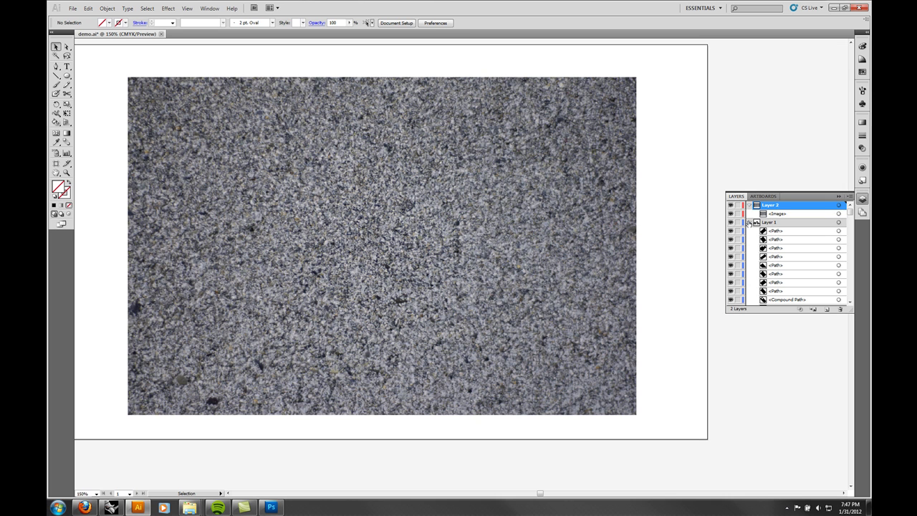
click(748, 222)
click(779, 214)
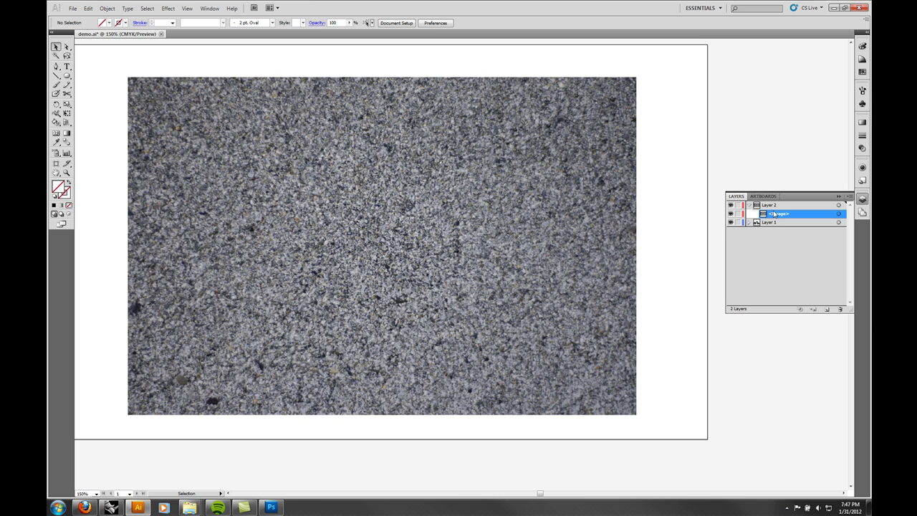
drag(776, 205, 780, 229)
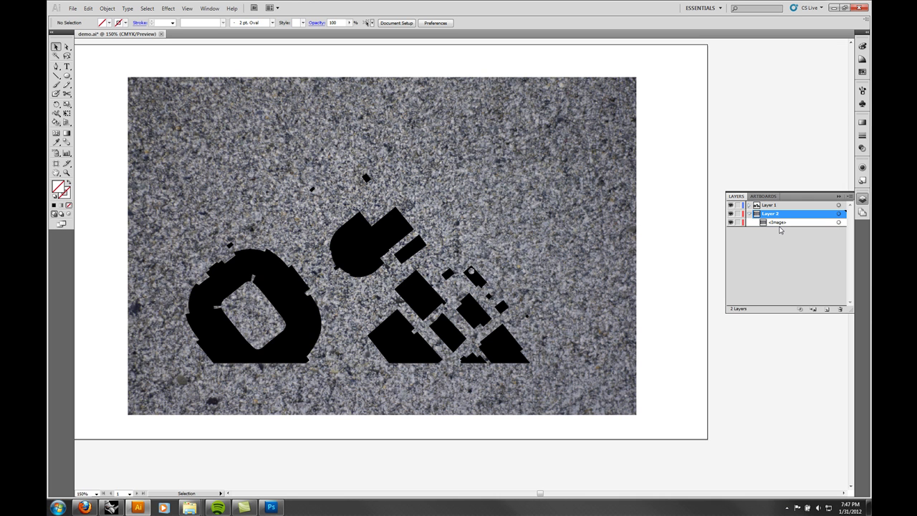
click(749, 213)
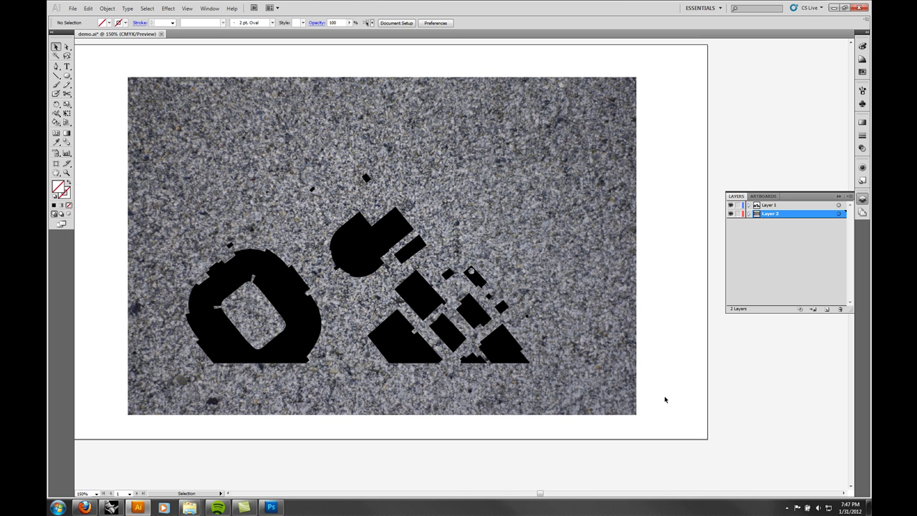
Hide Layer 2, select all the black footprints in Layer 1, and make them one compound path.
click(730, 213)
drag(571, 401, 137, 150)
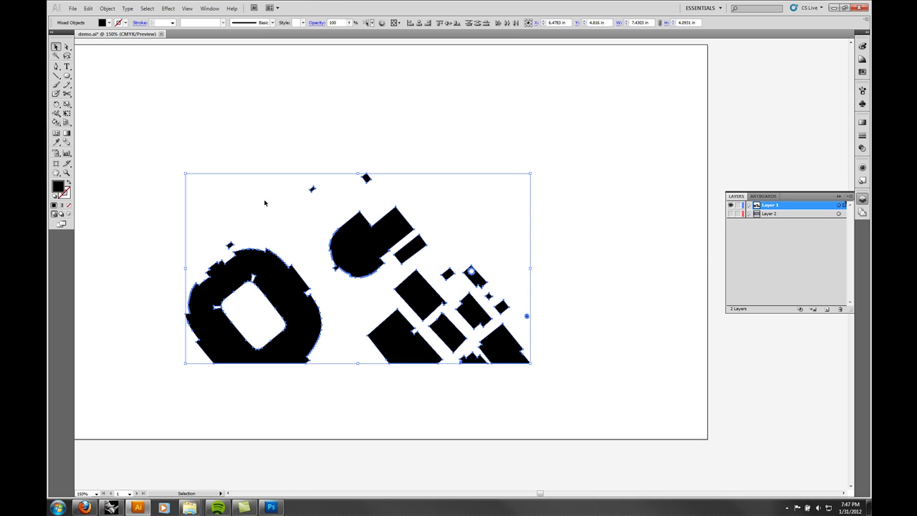
right_click(374, 243)
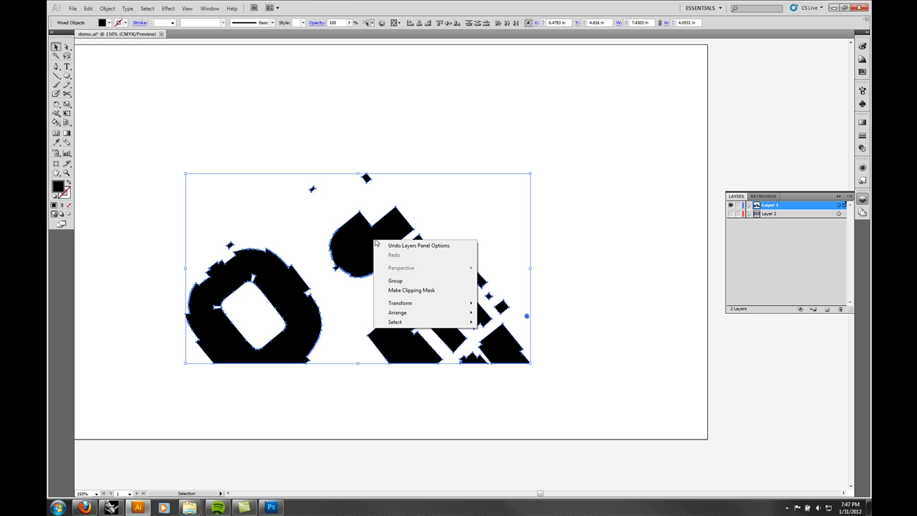
click(105, 11)
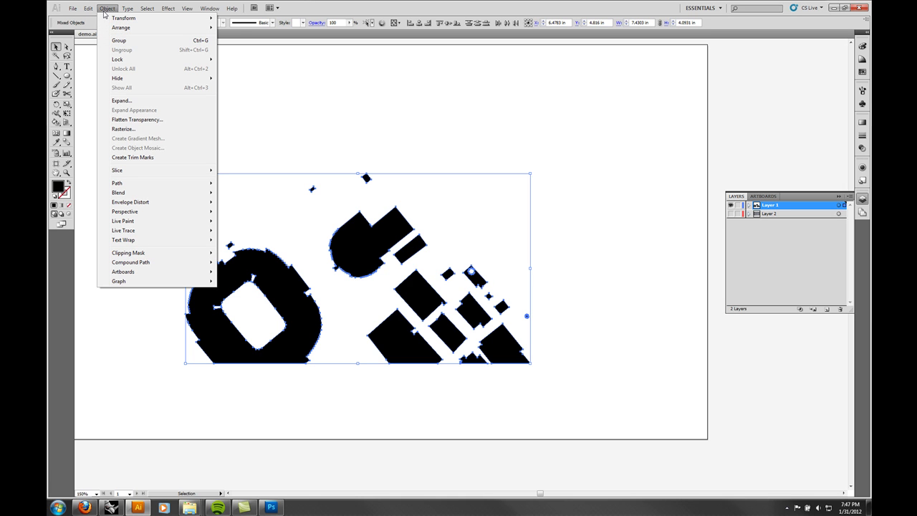
mouse_move(155, 262)
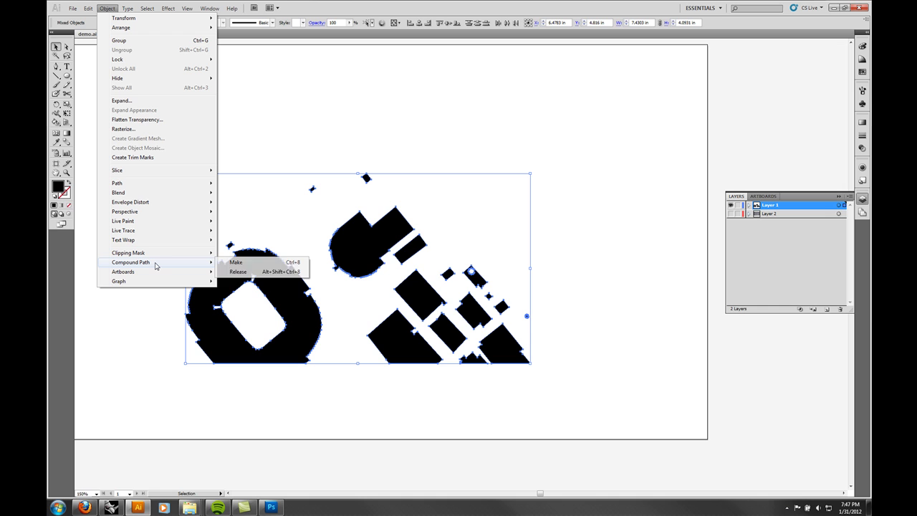
click(240, 263)
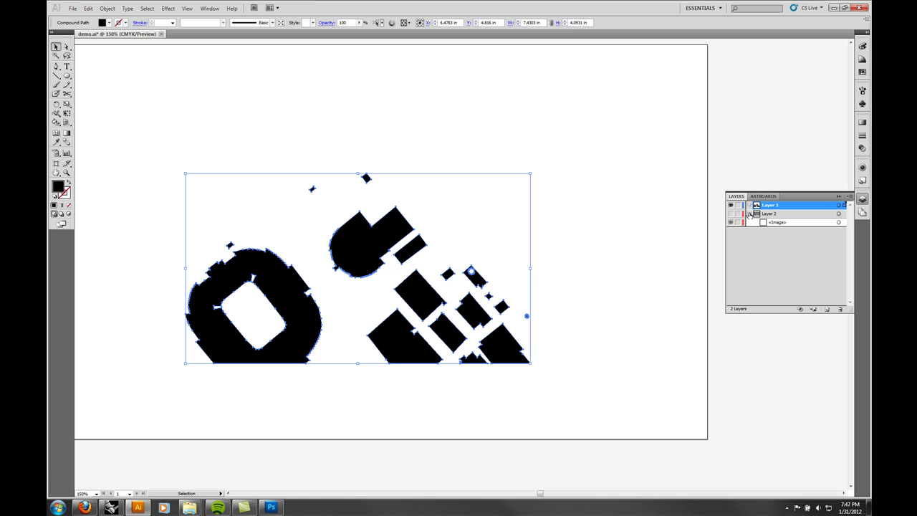
Expand Layer 1 to examine how the combined footprints are listed and deselect the artwork.
click(99, 67)
key(ctrl+a)
click(749, 205)
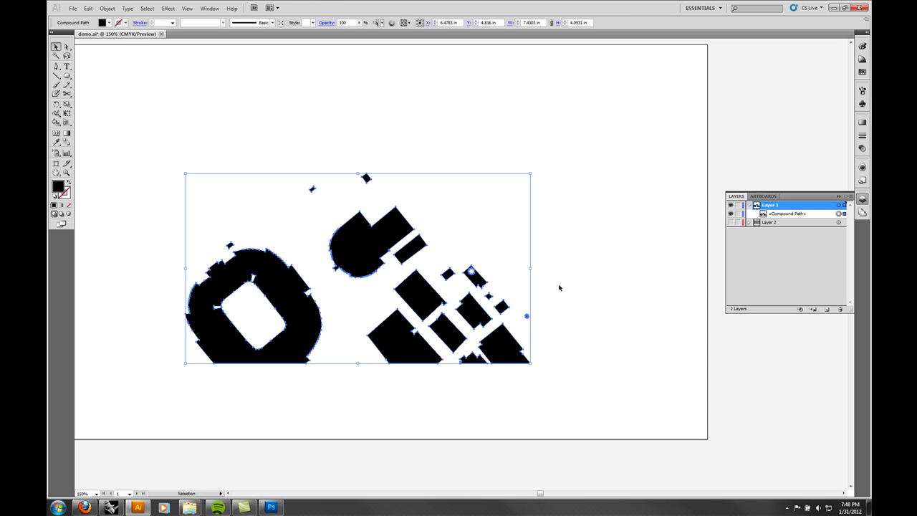
click(557, 285)
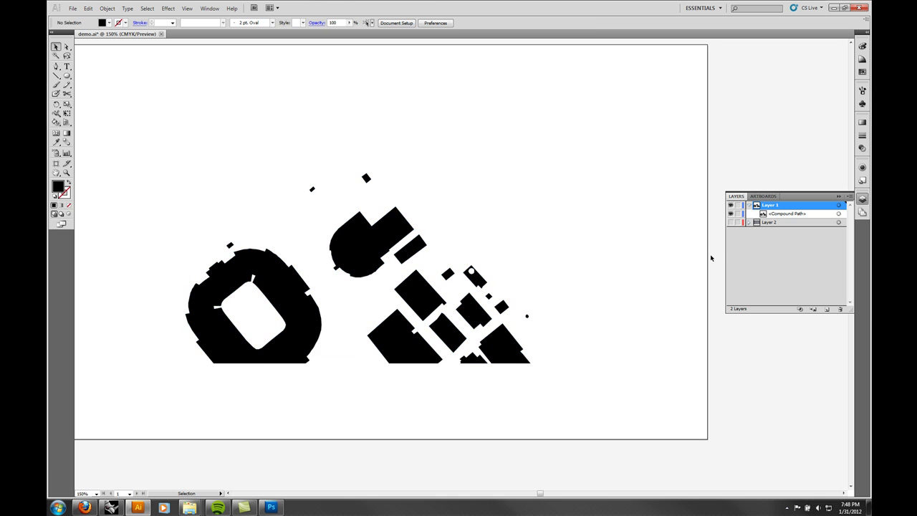
Show Layer 2, make a clipping mask from the compound footprint path and the concrete image, and deselect the result.
click(730, 222)
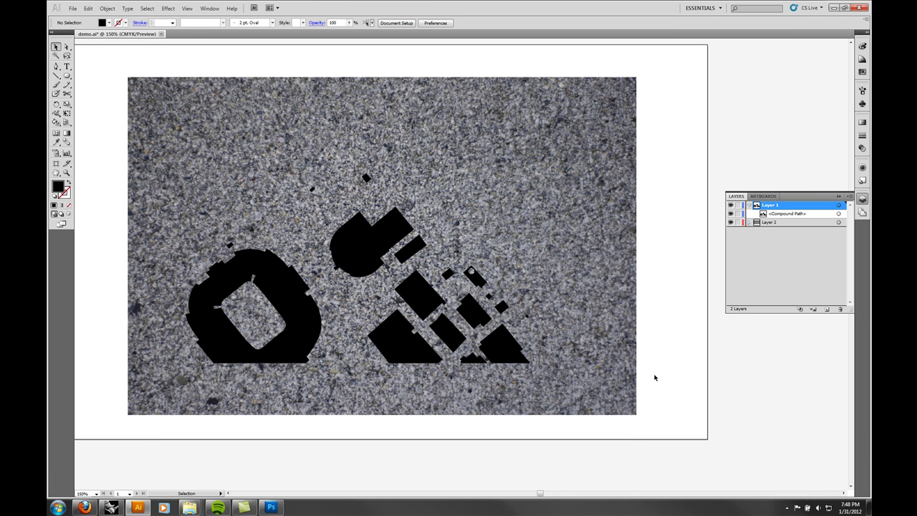
drag(662, 410, 112, 110)
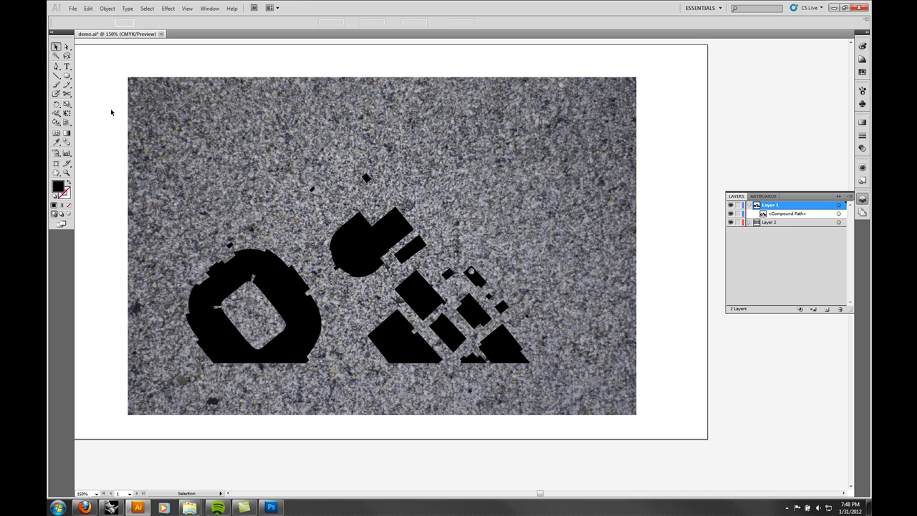
right_click(489, 200)
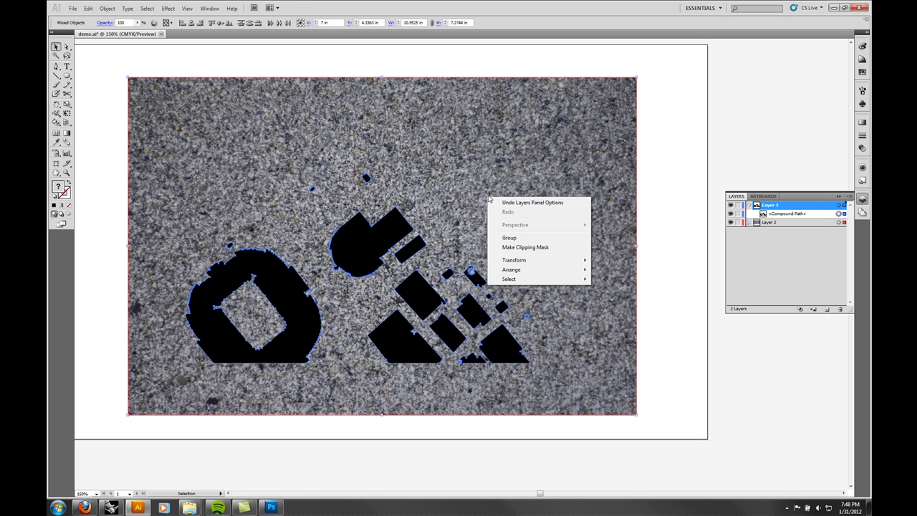
click(524, 247)
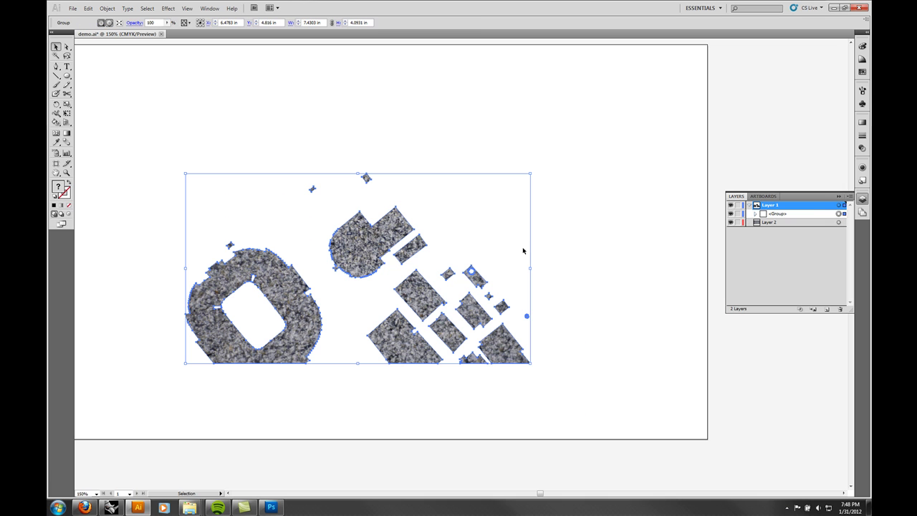
click(593, 232)
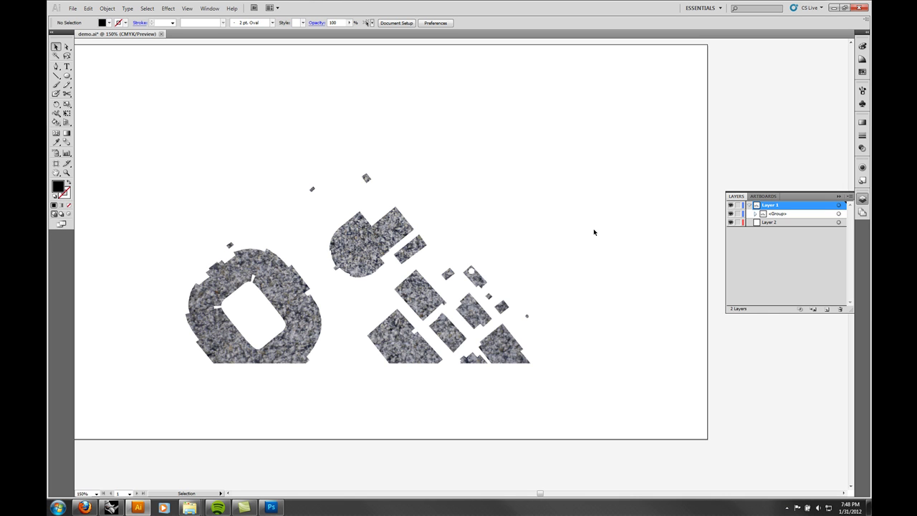
Undo the clipping mask and the compound path so the footprints are separate paths again.
key(z)
key(ctrl+z)
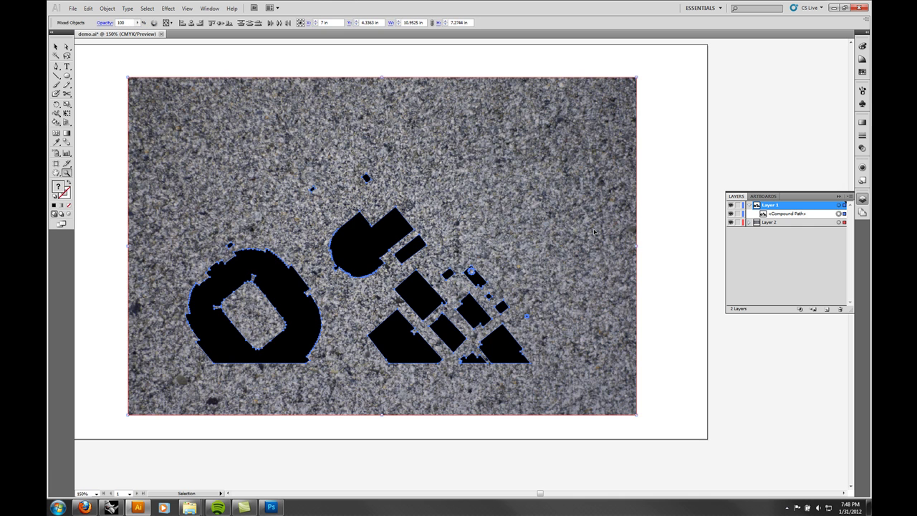
key(ctrl+z)
key(ctrl+z)
key(ctrl+z)
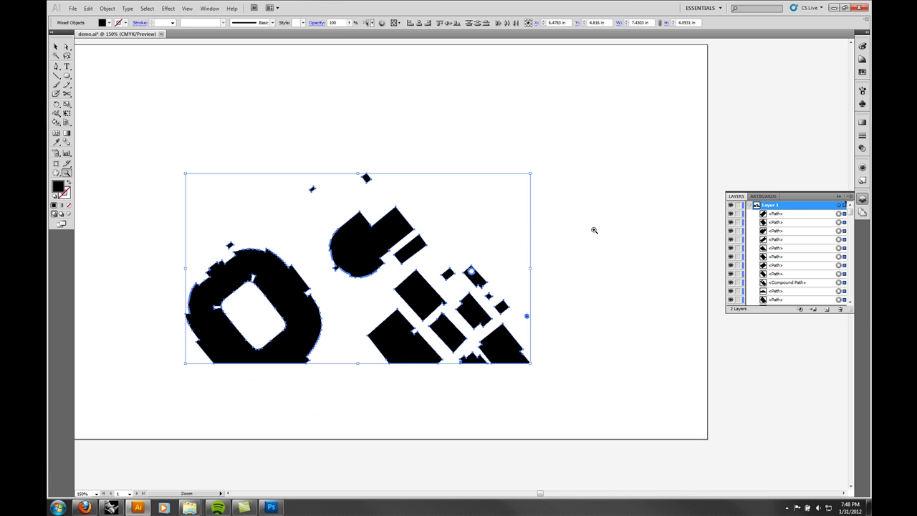
Collapse Layer 1 and show the concrete image in Layer 2 beneath the footprints.
click(594, 230)
click(750, 204)
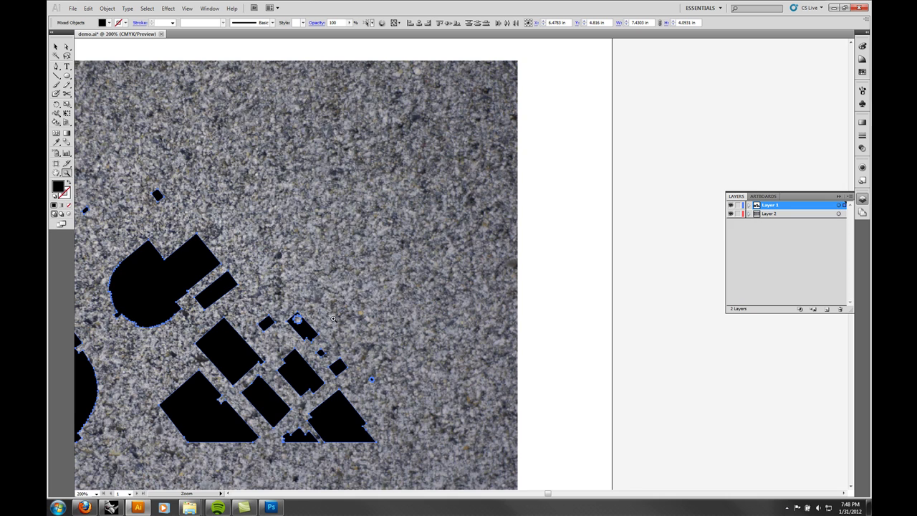
click(731, 214)
drag(328, 315, 541, 294)
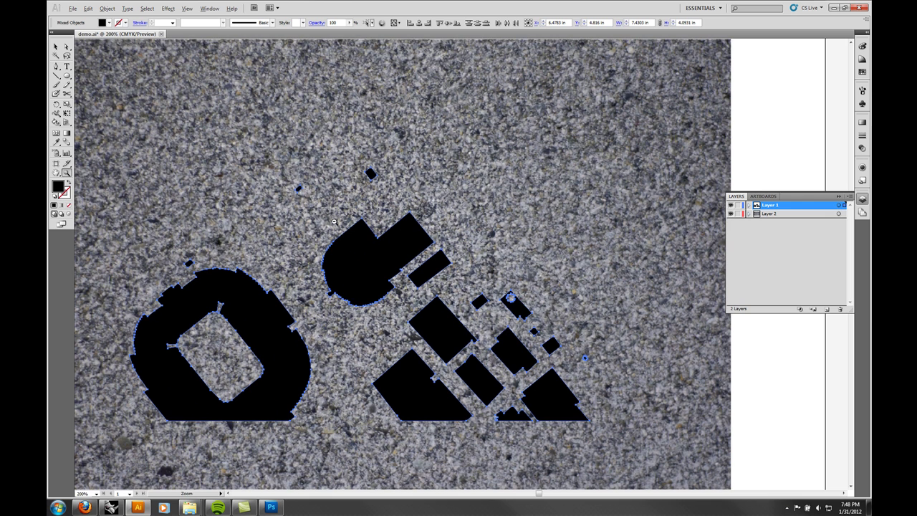
alt+click(335, 222)
key(v)
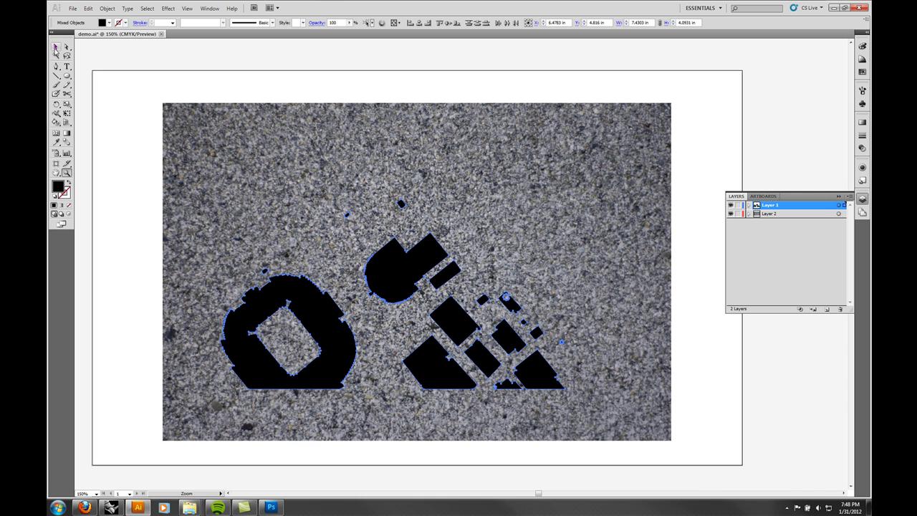
Try to make a clipping mask from the separate footprint paths and the concrete image, and expand the clipped group in Layer 1.
drag(129, 86, 704, 425)
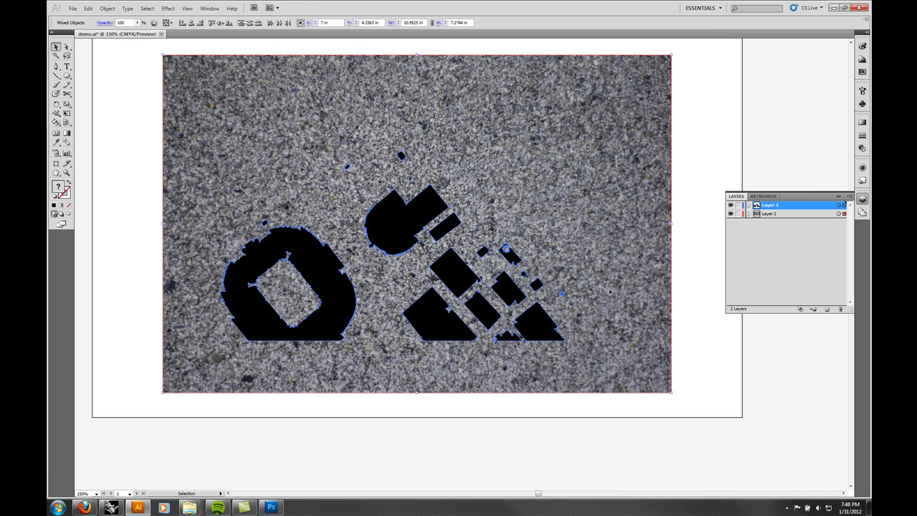
right_click(467, 175)
click(522, 224)
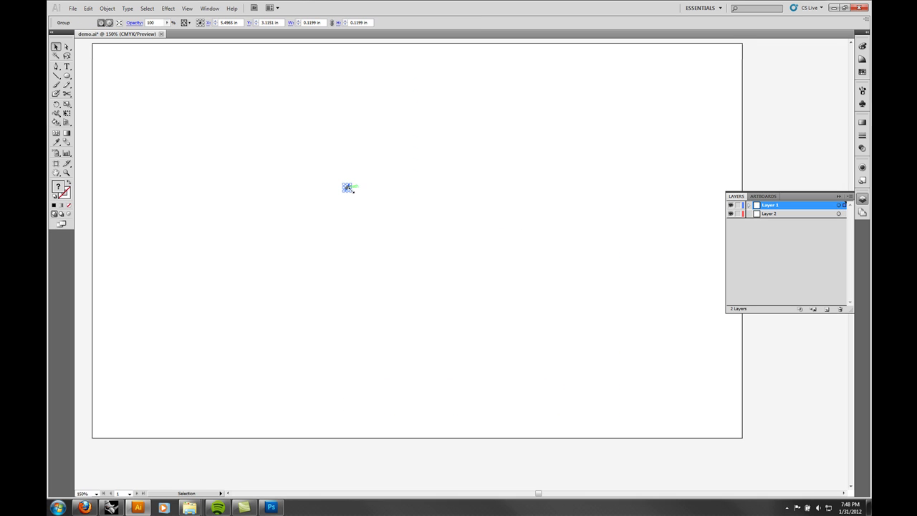
click(749, 206)
click(755, 214)
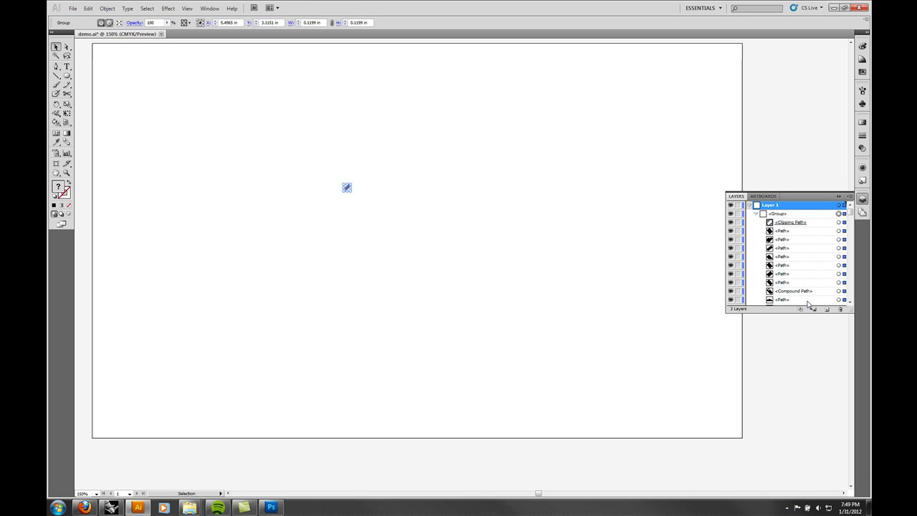
Release the clipping mask on the tiny clipped footprint.
click(501, 204)
click(348, 188)
right_click(348, 187)
click(394, 237)
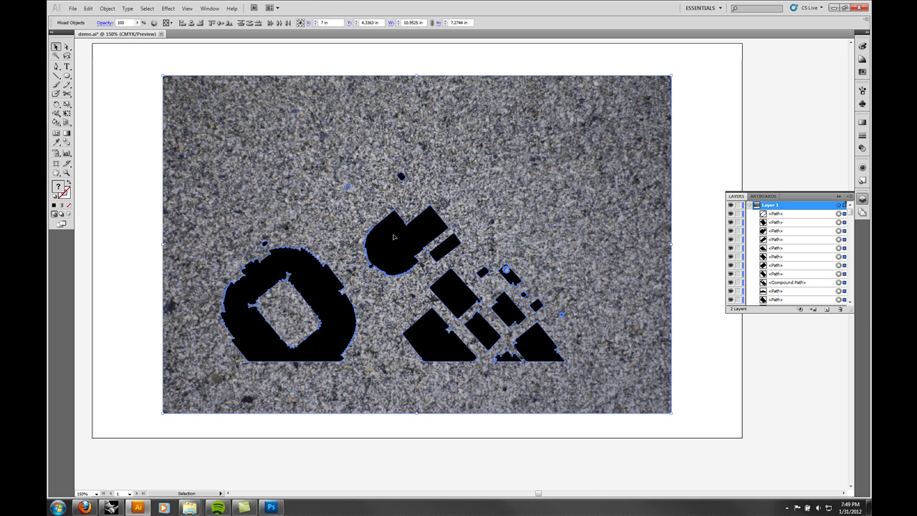
Hide the concrete image listed among the paths of Layer 1.
click(748, 206)
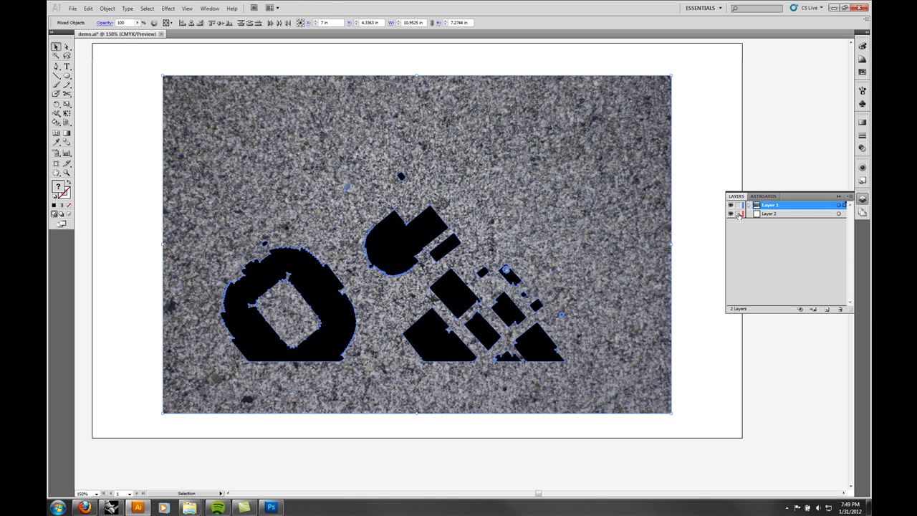
click(748, 206)
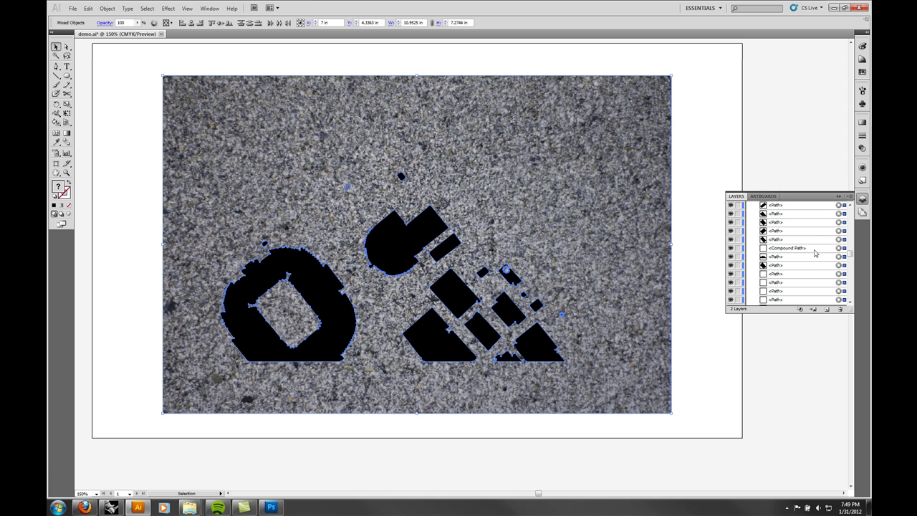
scroll(814, 258, down, 4)
click(730, 292)
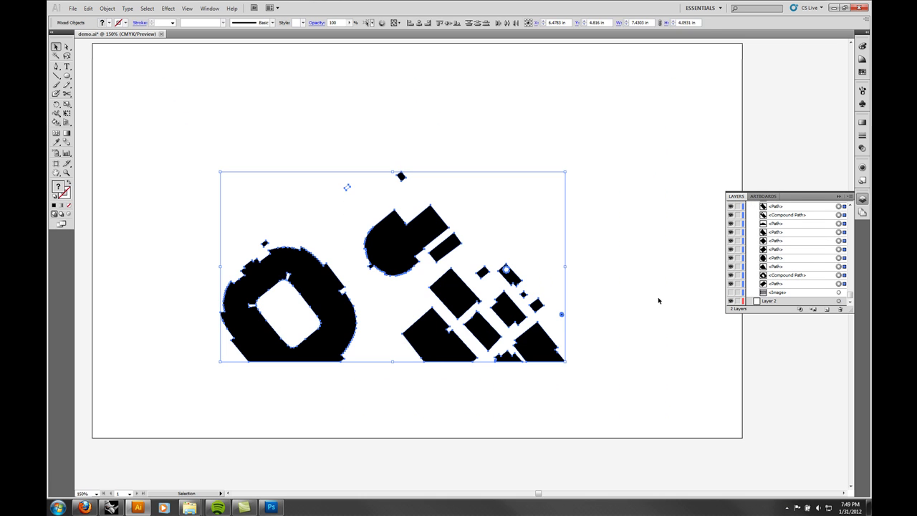
click(647, 308)
drag(627, 394, 168, 143)
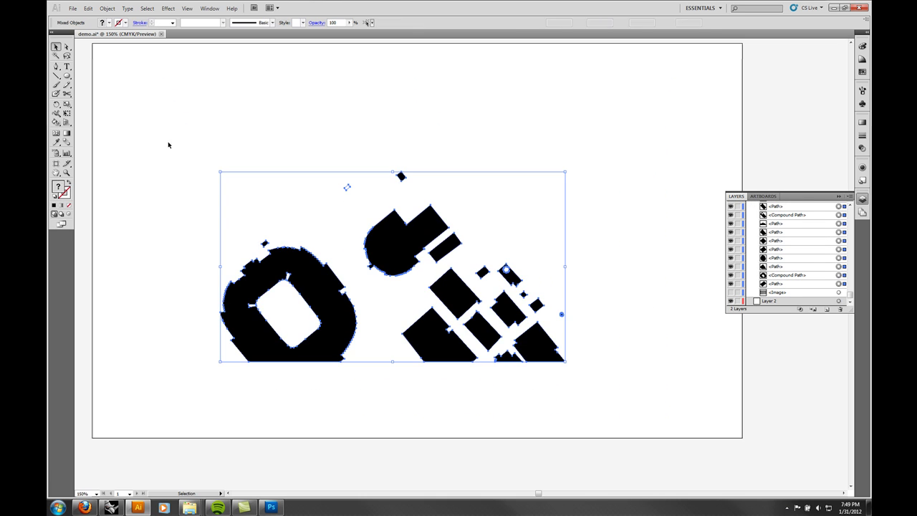
right_click(404, 248)
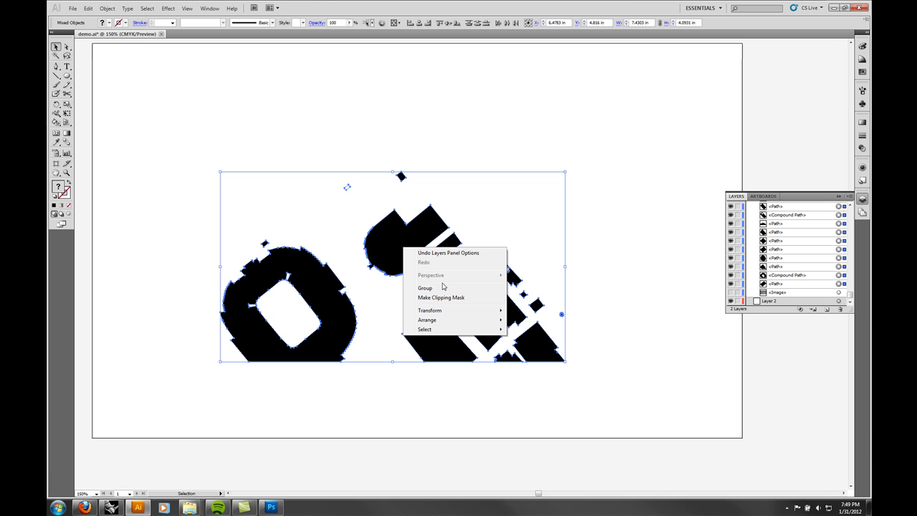
click(513, 237)
click(513, 237)
Examine the small footprint with the round hole up close as a compound path, and deselect it.
click(509, 278)
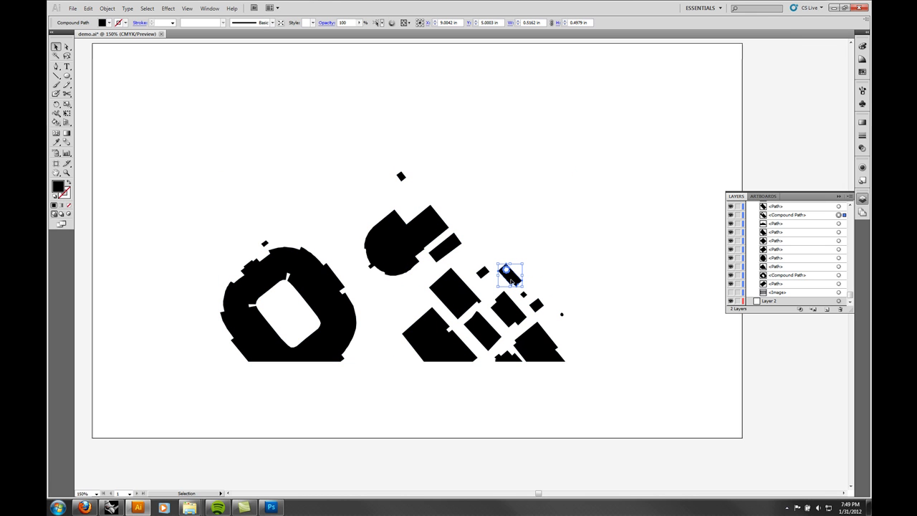
click(66, 172)
drag(476, 252, 561, 316)
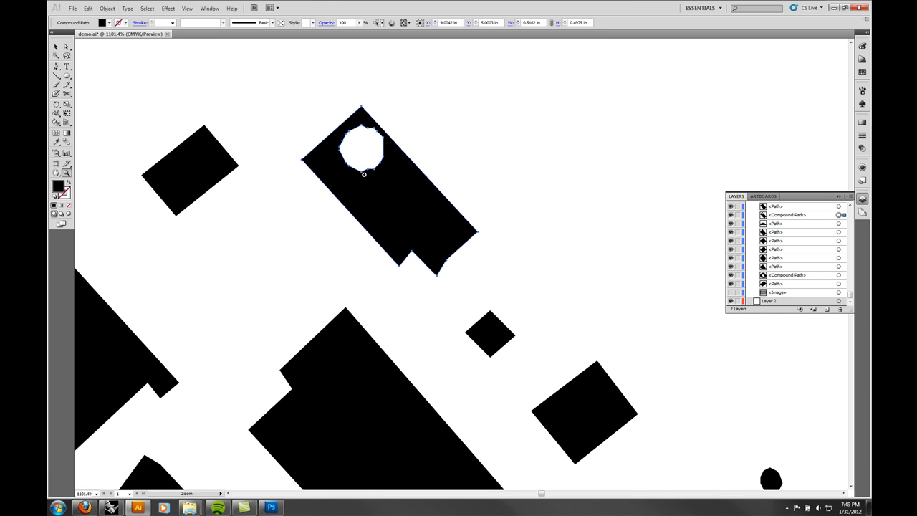
click(56, 47)
click(379, 172)
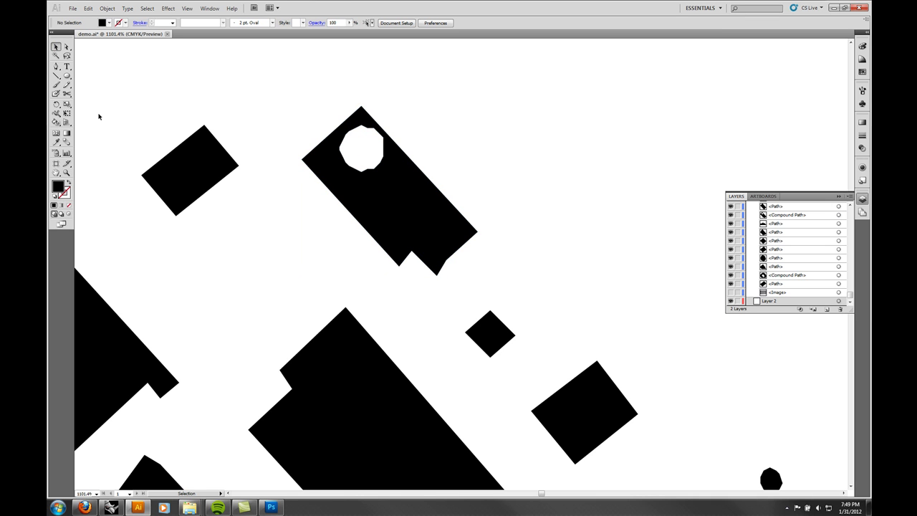
Select all the black footprints on the artboard and make them one compound path.
click(66, 172)
alt+click(370, 252)
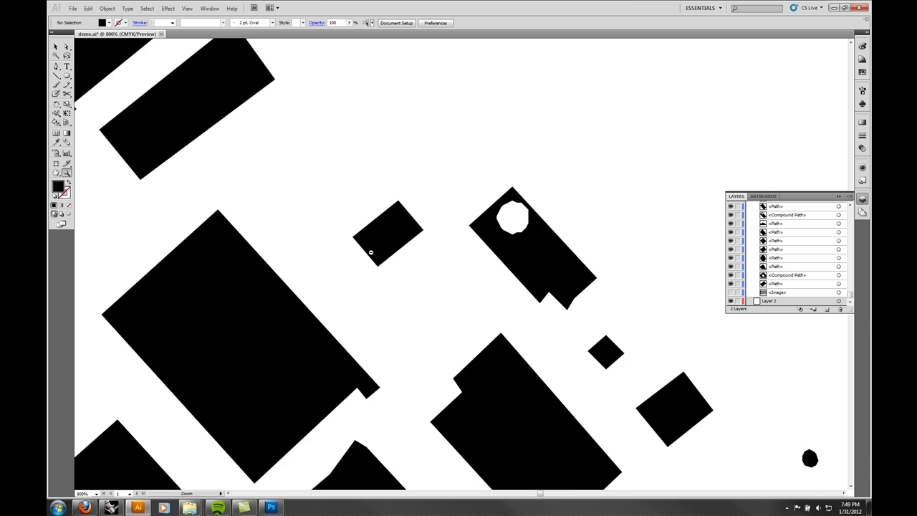
alt+click(370, 253)
alt+click(370, 252)
alt+click(370, 252)
alt+click(370, 252)
click(56, 46)
drag(677, 129, 125, 461)
click(87, 8)
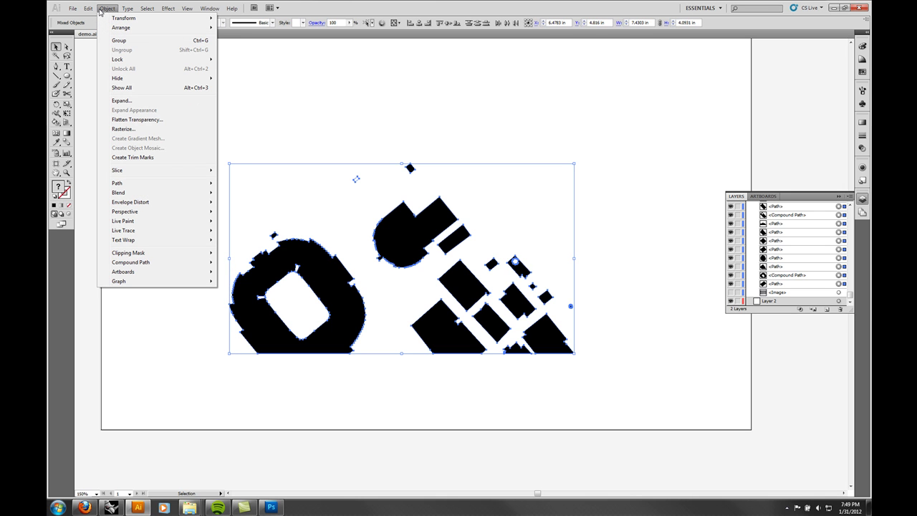
mouse_move(143, 263)
click(234, 263)
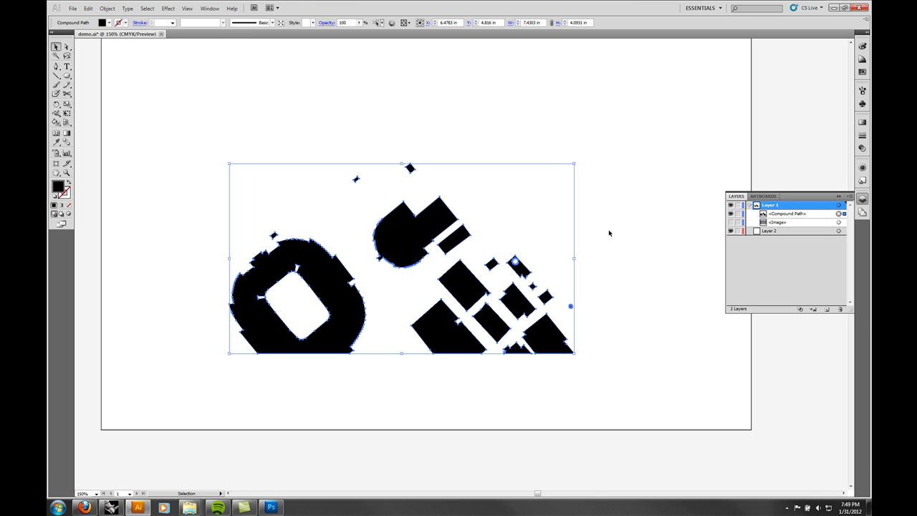
Show the concrete image again, make a clipping mask from it and the compound footprint path, and deselect the result.
click(730, 222)
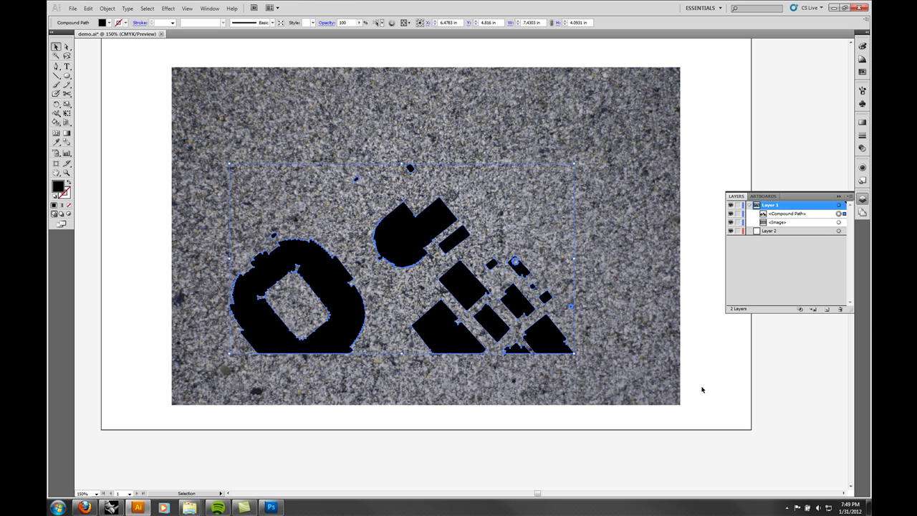
drag(720, 399, 146, 136)
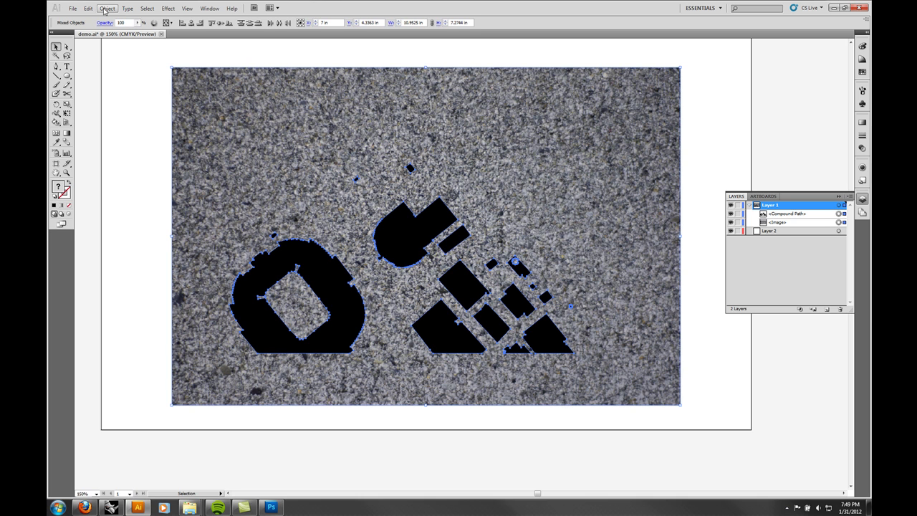
right_click(406, 226)
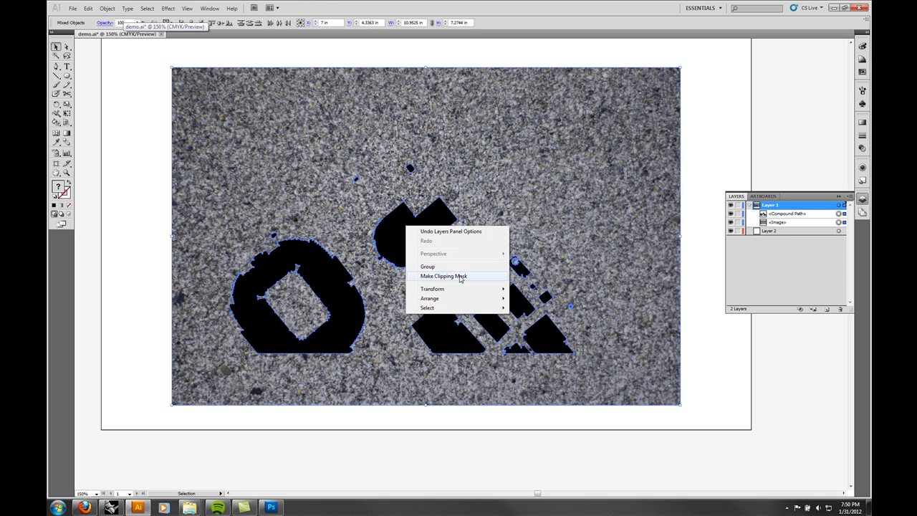
click(108, 8)
mouse_move(172, 252)
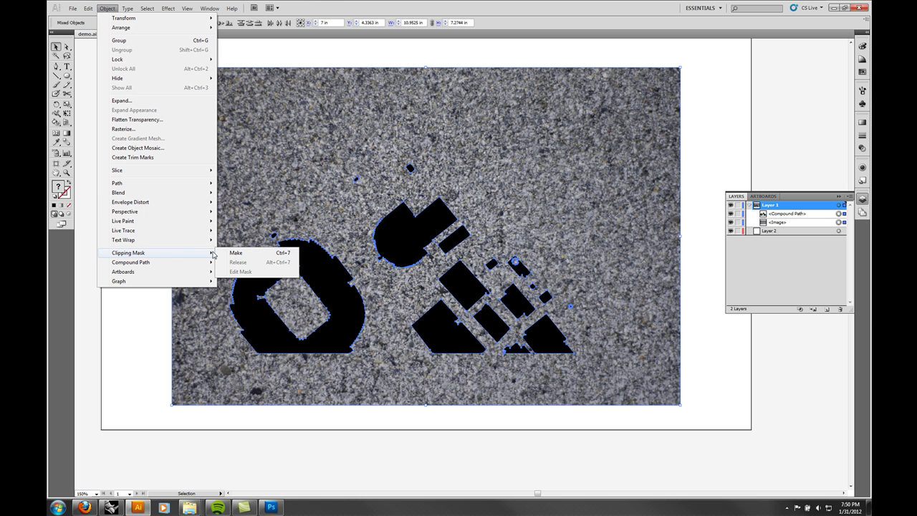
click(236, 253)
click(489, 116)
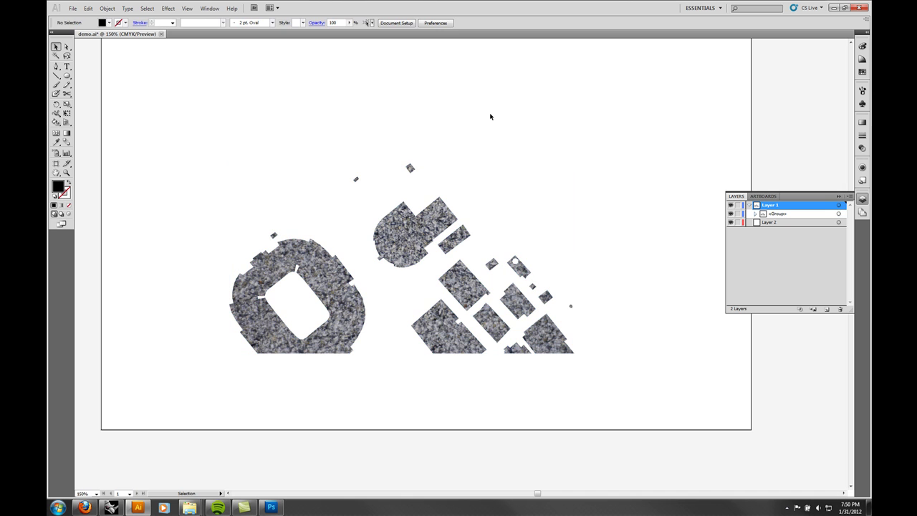
drag(438, 304, 198, 204)
drag(227, 146, 513, 256)
drag(457, 270, 208, 190)
drag(241, 212, 517, 235)
click(640, 147)
drag(641, 148, 484, 243)
drag(345, 298, 505, 280)
click(675, 135)
drag(716, 154, 624, 237)
drag(423, 306, 449, 286)
click(604, 184)
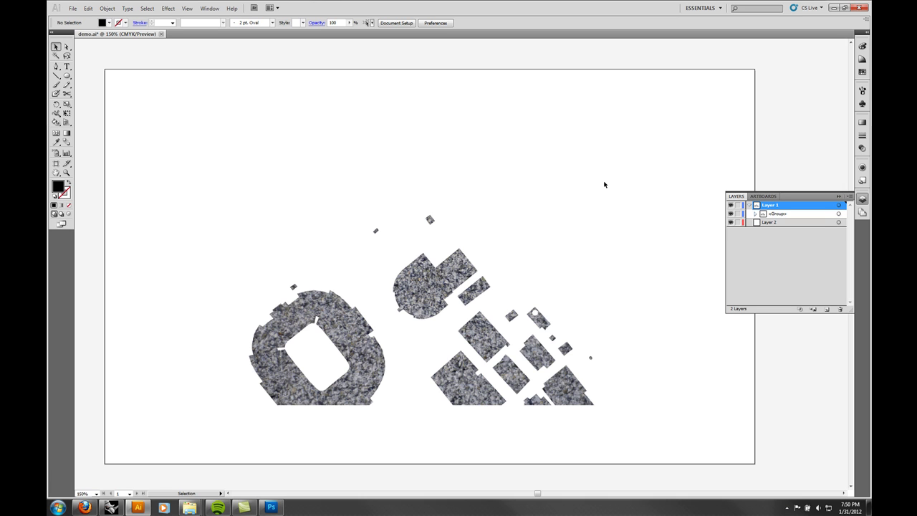
Draw a diagonal line about 5.05 in wide and 4.6 in tall across the large ring-shaped footprint and give it a black fill.
click(56, 76)
mouse_move(200, 233)
mouse_down()
mouse_move(401, 473)
mouse_move(435, 447)
mouse_up()
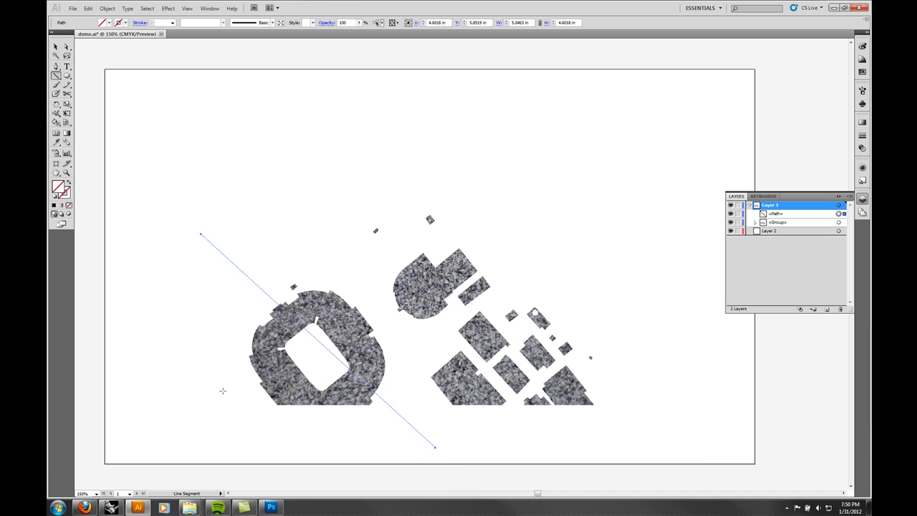
click(863, 147)
click(862, 71)
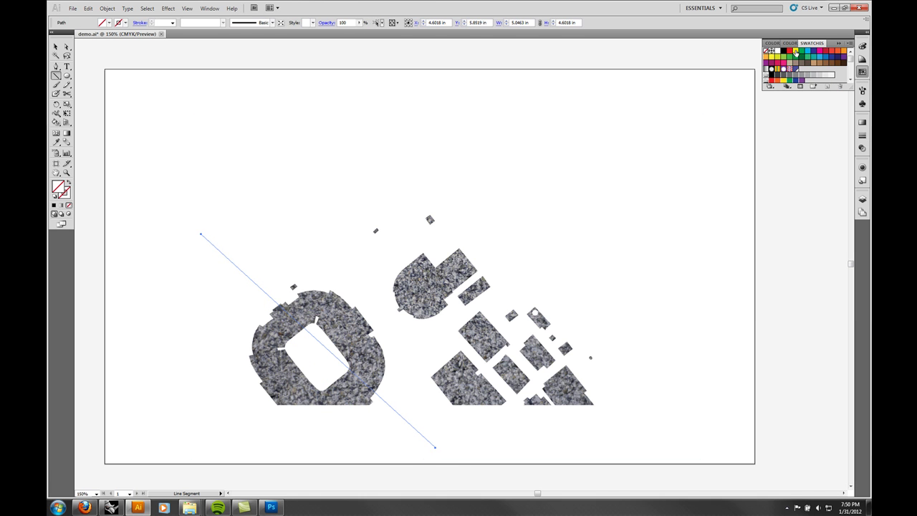
click(784, 51)
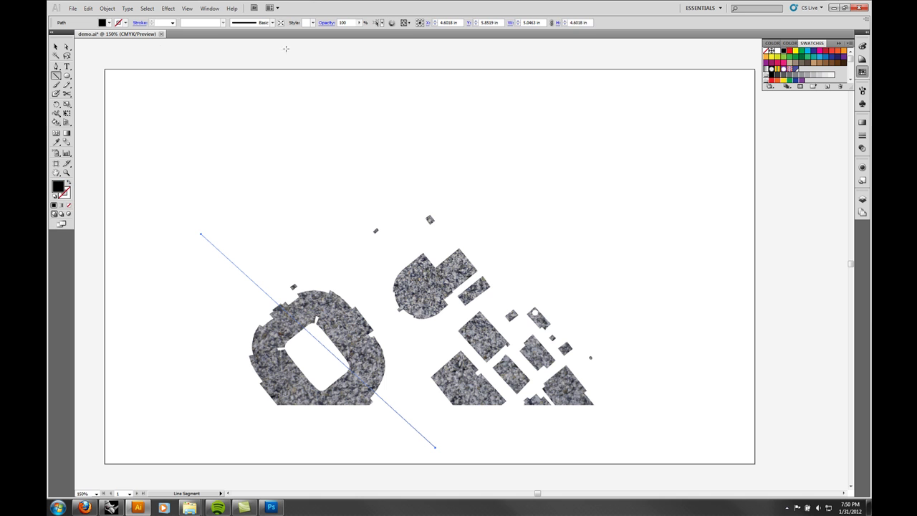
Try an 8 pt stroke on the diagonal line, set its weight to 3 pt instead, and deselect it.
click(863, 135)
click(821, 130)
click(805, 202)
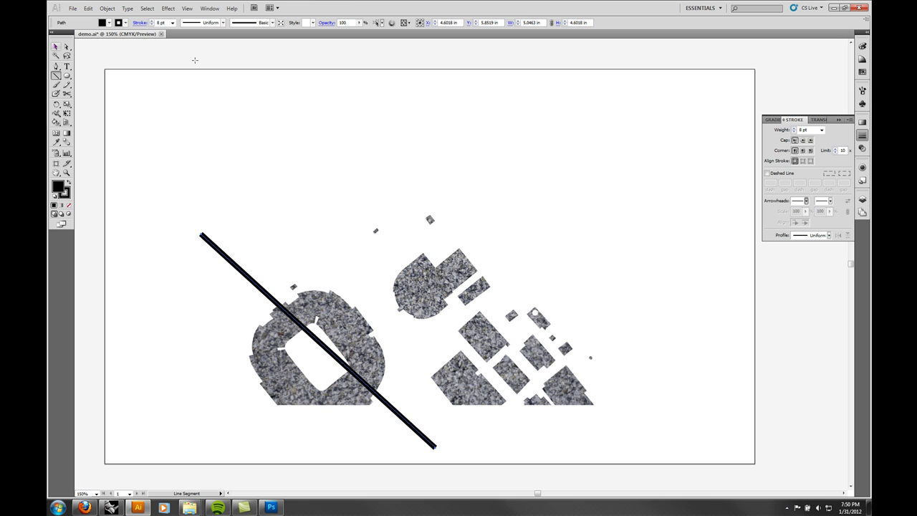
click(822, 130)
click(805, 170)
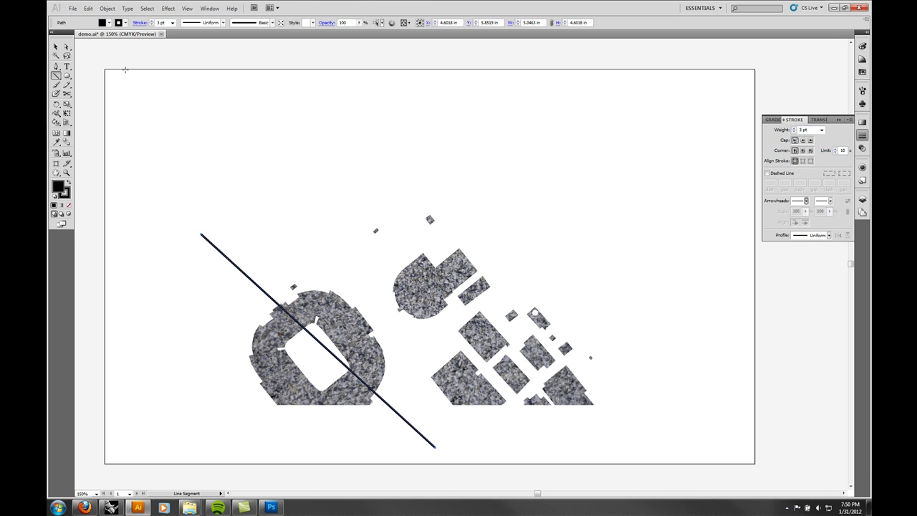
ctrl+click(122, 86)
Draw an open two-segment path with the Pen tool over the footprints, remove its fill, and deselect it.
key(p)
click(278, 197)
click(511, 228)
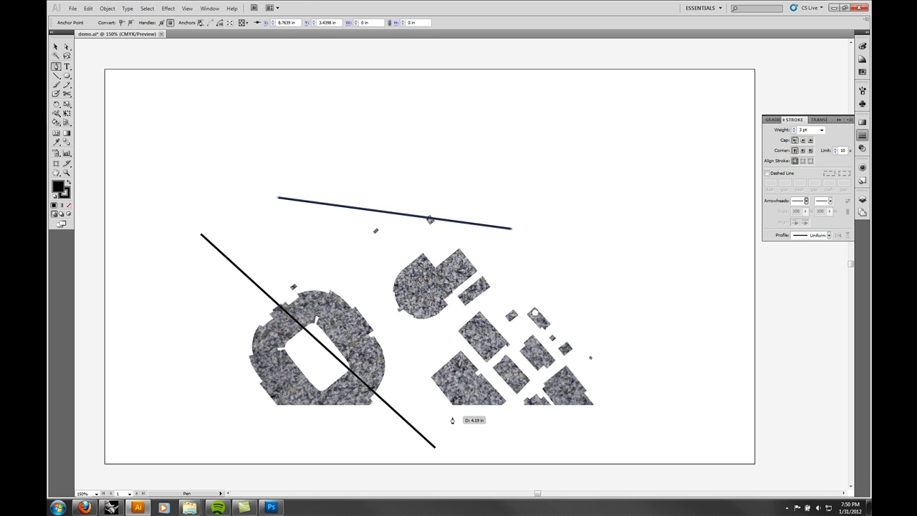
click(429, 415)
click(57, 47)
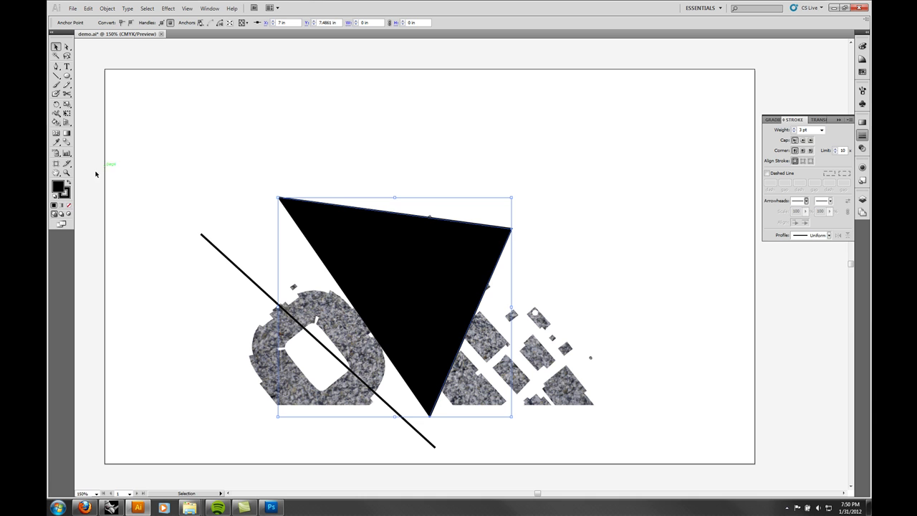
click(69, 205)
click(388, 203)
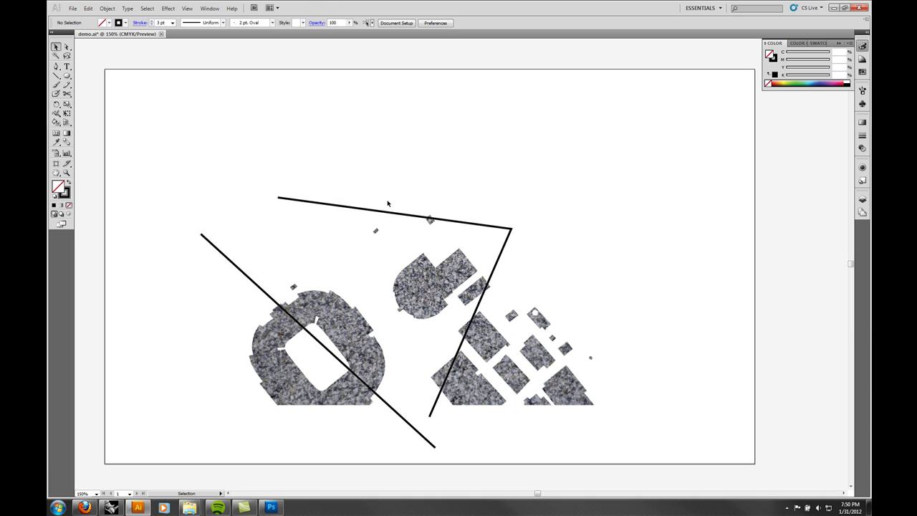
Move the clipped footprint group above the two line paths in Layer 1.
click(862, 198)
click(807, 231)
drag(792, 231, 790, 212)
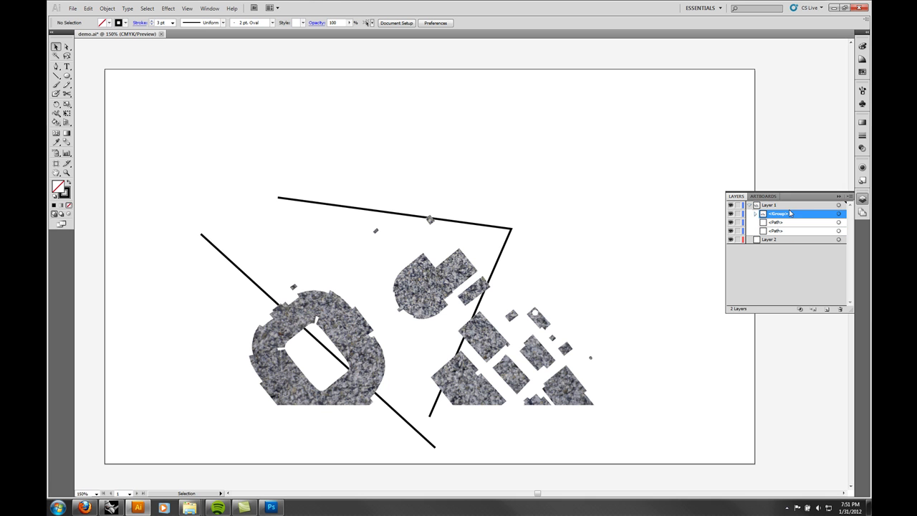
Select the clipped footprint group and set its opacity to 50%.
click(464, 351)
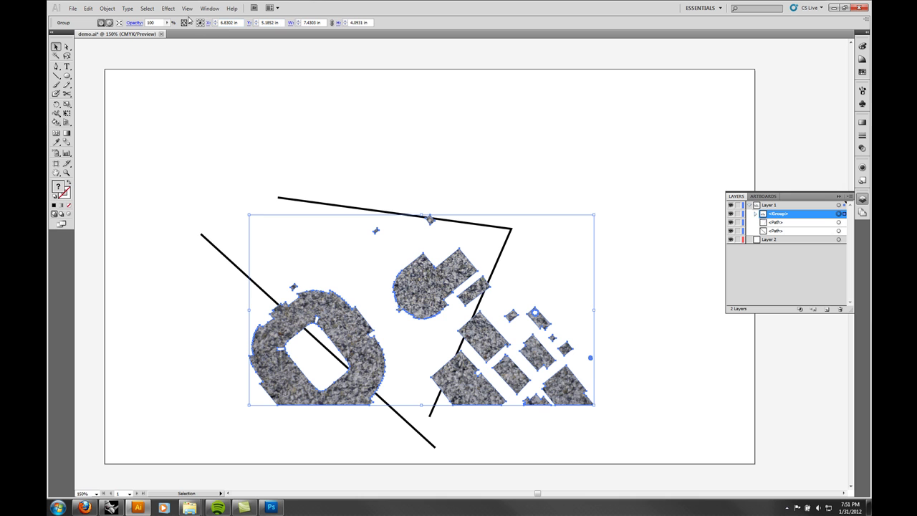
click(166, 23)
mouse_move(152, 32)
mouse_down()
mouse_move(136, 33)
mouse_move(144, 33)
mouse_up()
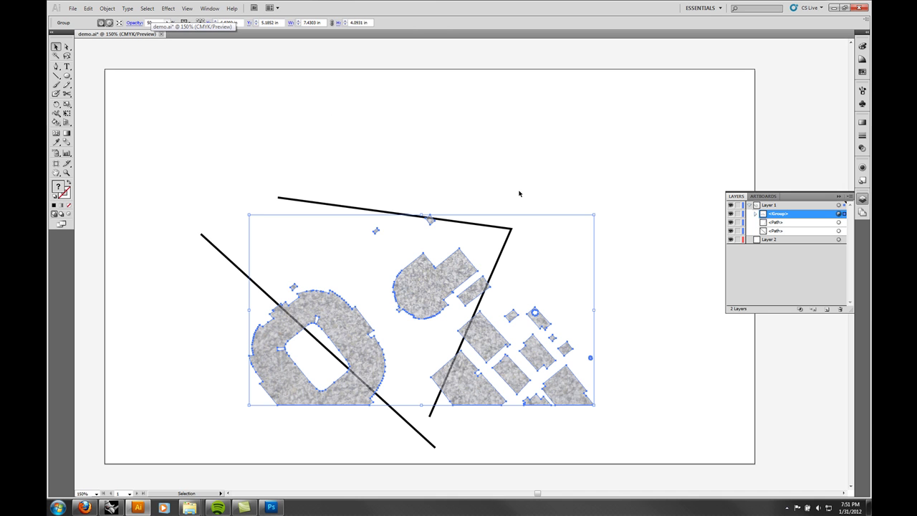
click(551, 149)
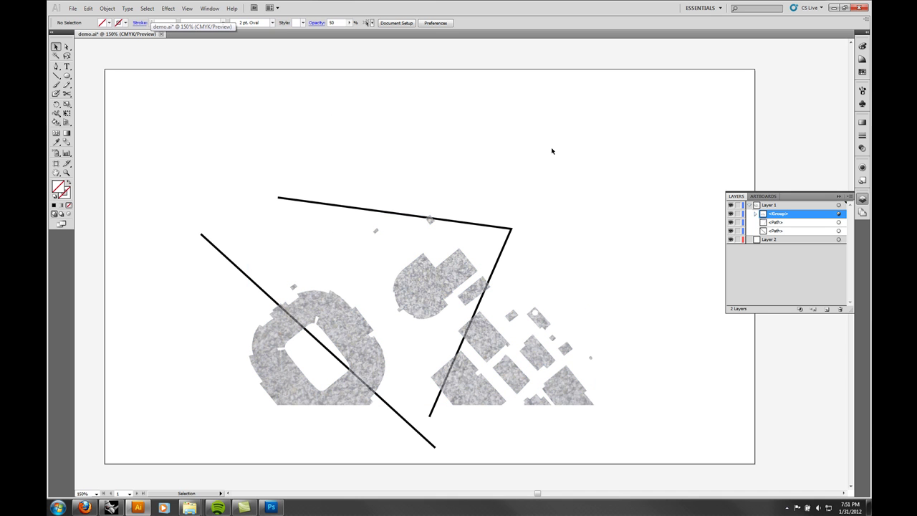
click(497, 344)
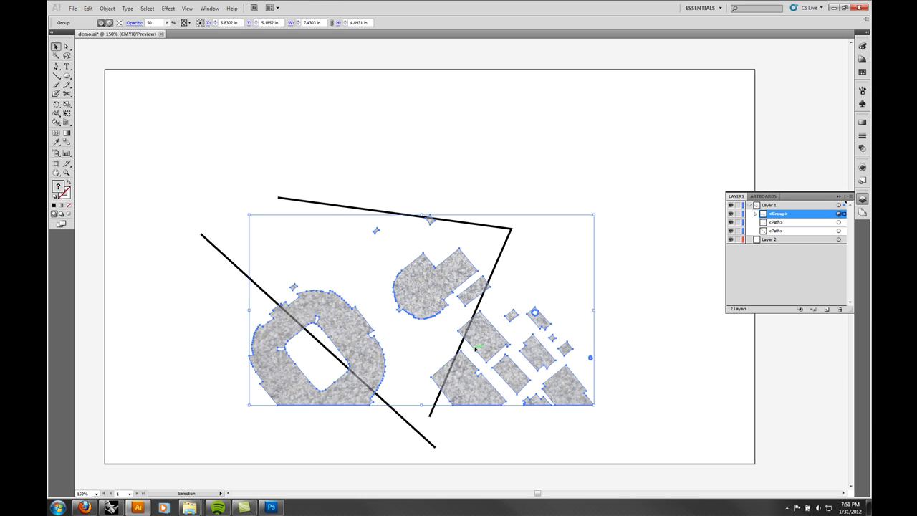
click(433, 178)
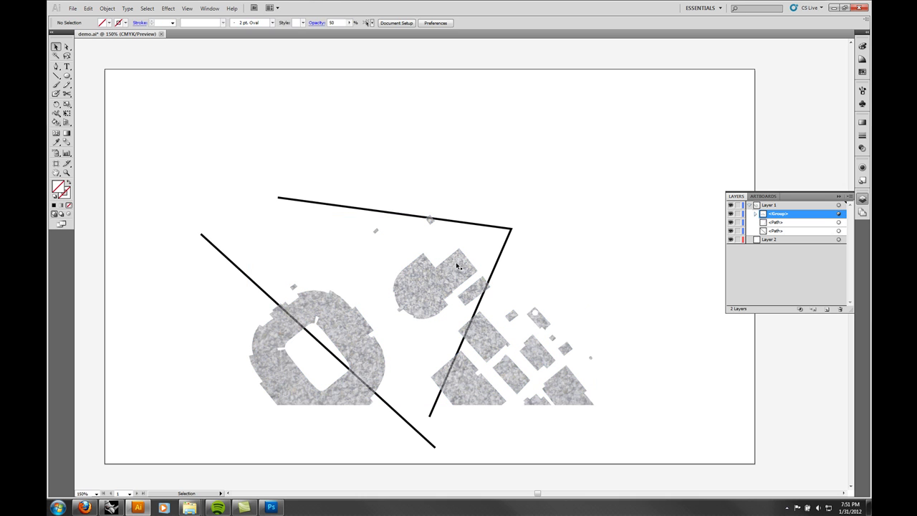
Set the clipped footprint group's blending mode to Multiply and deselect it.
click(456, 265)
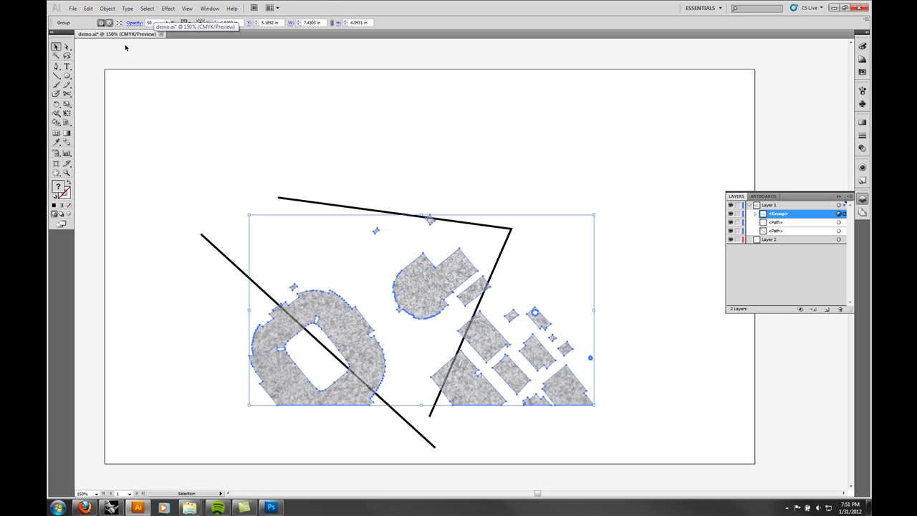
click(135, 23)
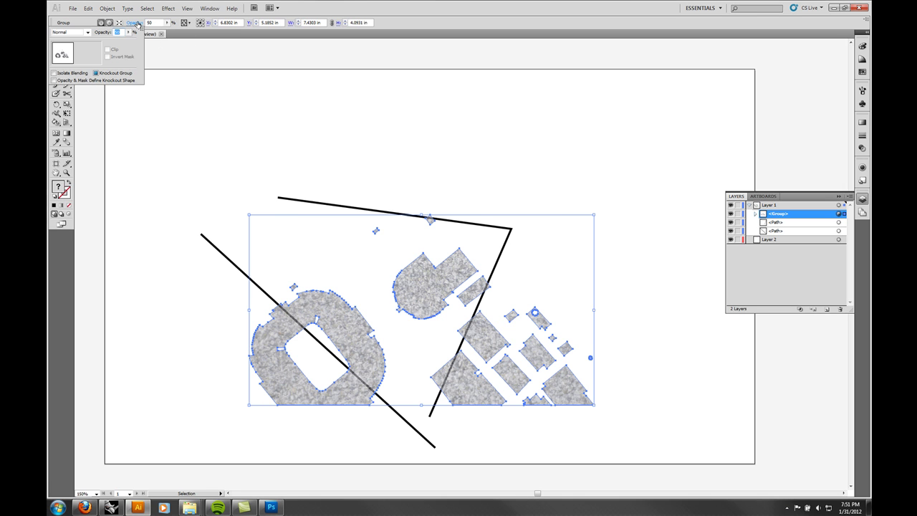
click(70, 32)
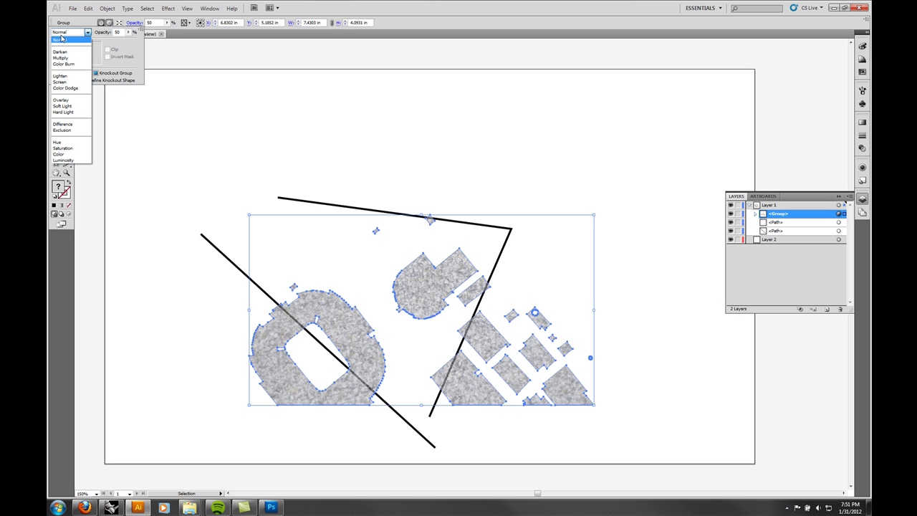
click(119, 32)
click(137, 24)
click(140, 27)
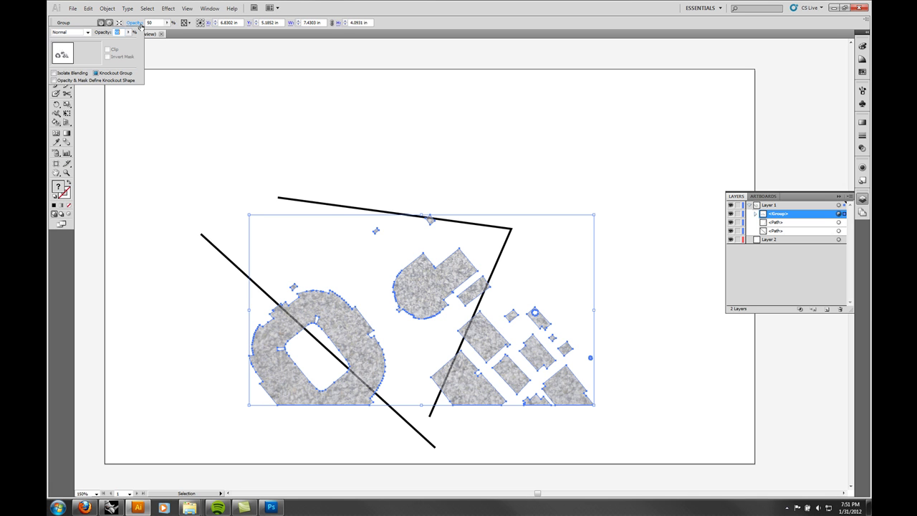
click(87, 33)
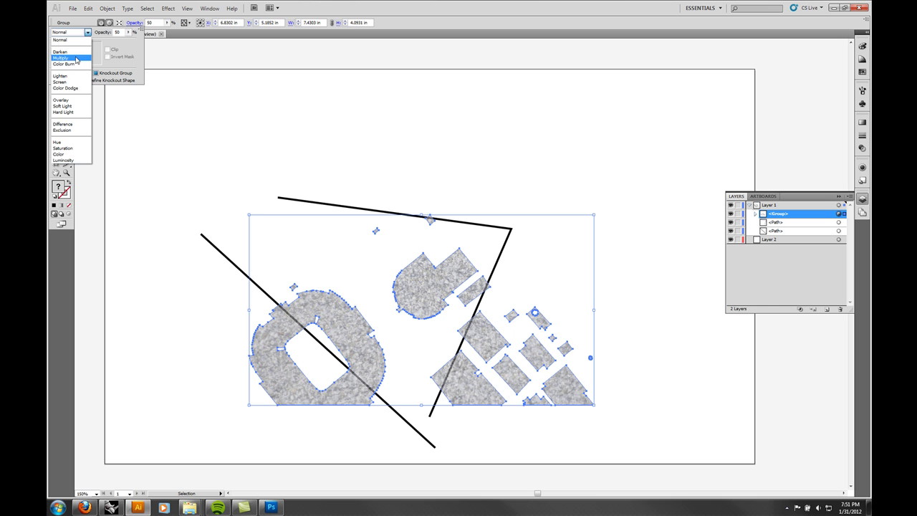
click(76, 59)
click(643, 241)
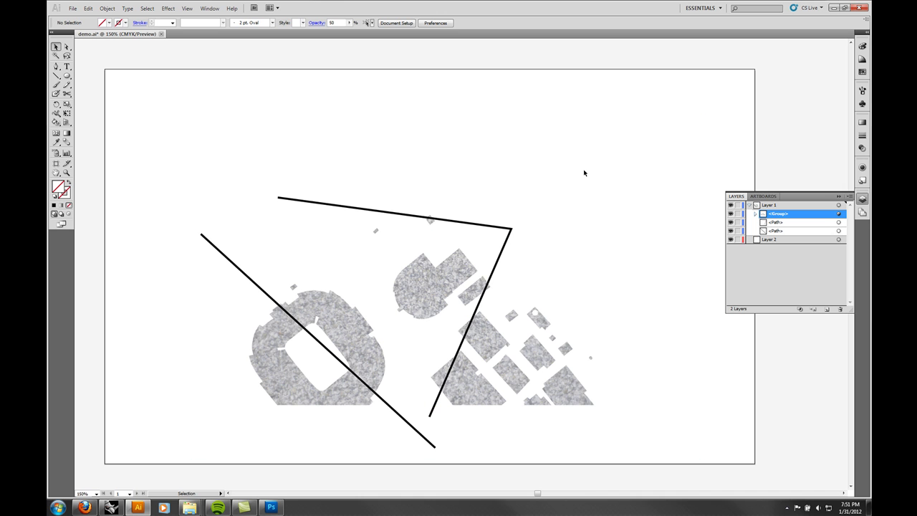
Try 18% opacity on the clipped footprint group, set it to 62% instead, and deselect it.
click(482, 339)
click(167, 23)
drag(155, 32, 132, 35)
click(604, 147)
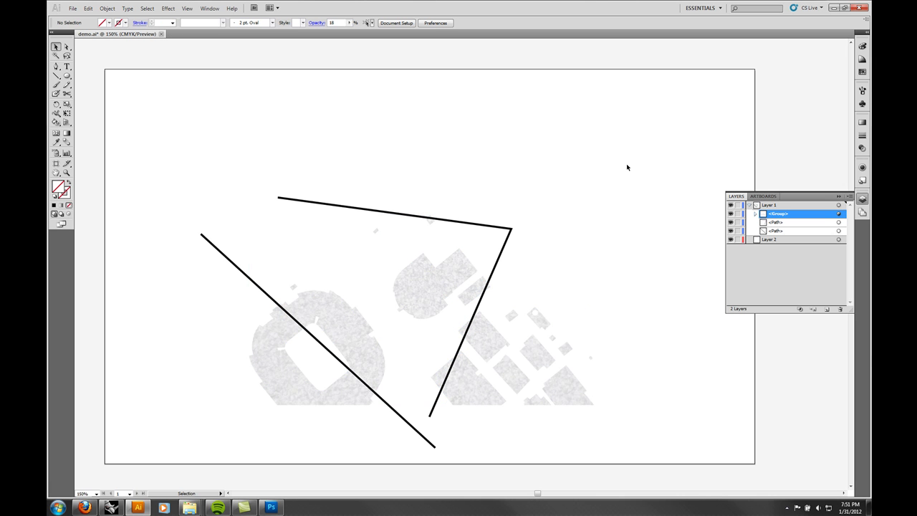
click(479, 344)
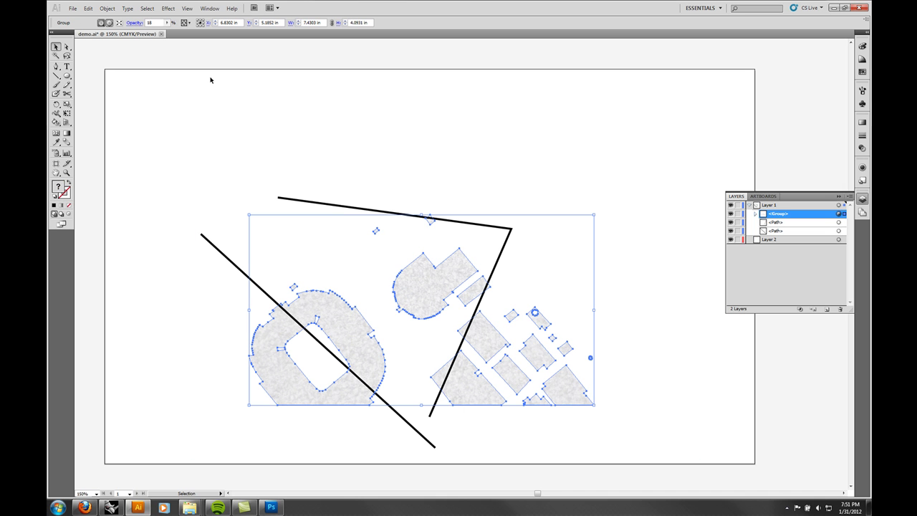
drag(148, 32, 151, 33)
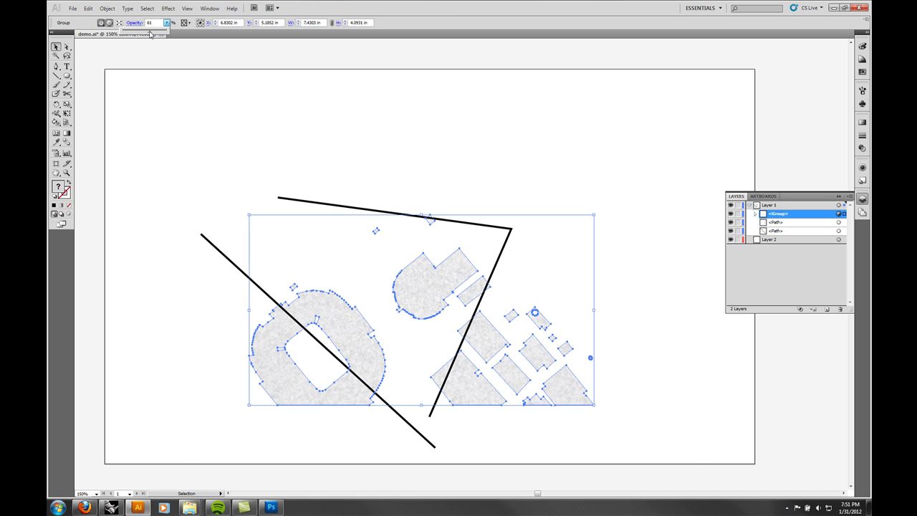
click(492, 168)
Duplicate the clipped footprint group up and to the right so it partly overlaps the original, and deselect it.
click(427, 283)
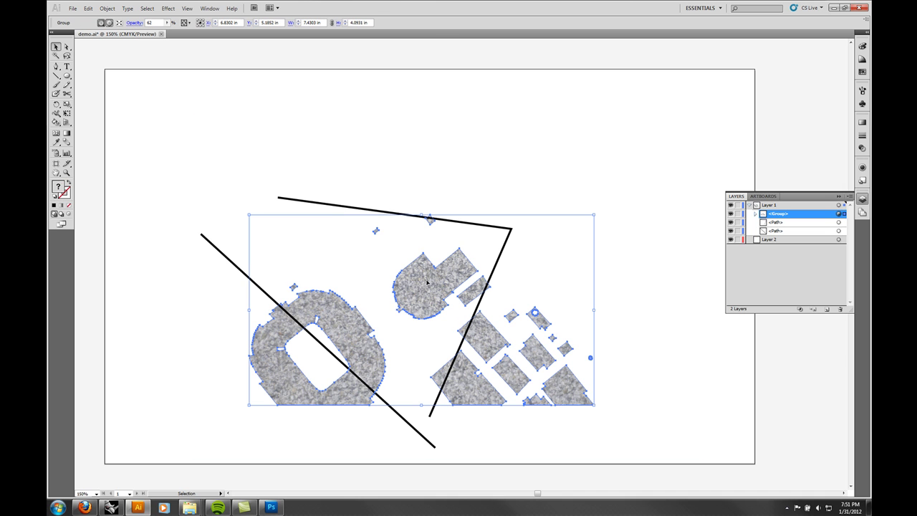
key(super)
drag(427, 283, 492, 193)
click(630, 115)
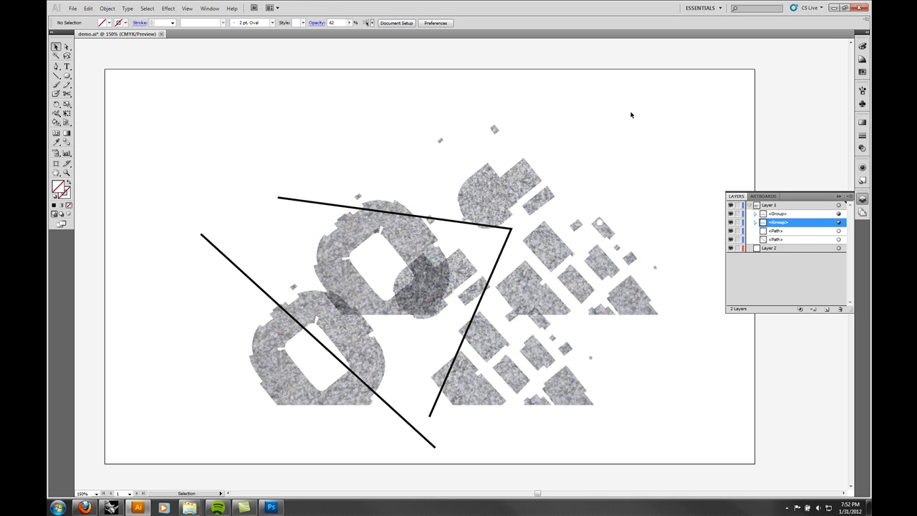
Rotate the duplicated footprint group 90 degrees clockwise and move it left over the original ring-shaped building.
click(519, 192)
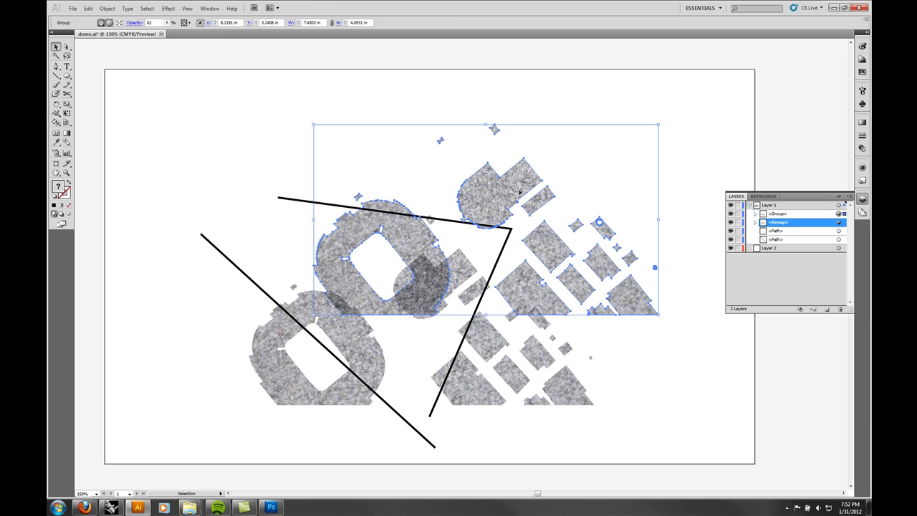
drag(660, 123, 521, 273)
click(606, 186)
drag(504, 221, 358, 271)
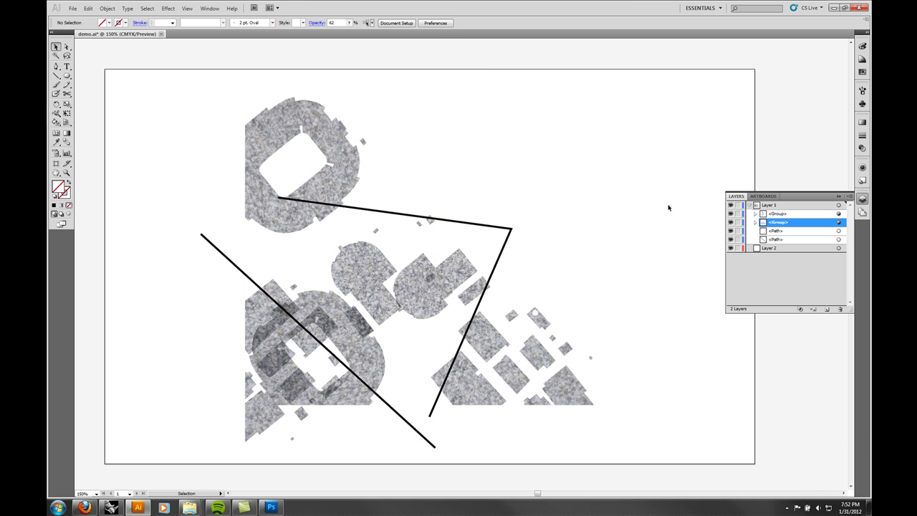
Set the rotated footprint copy's blending mode to Normal and deselect it.
click(336, 200)
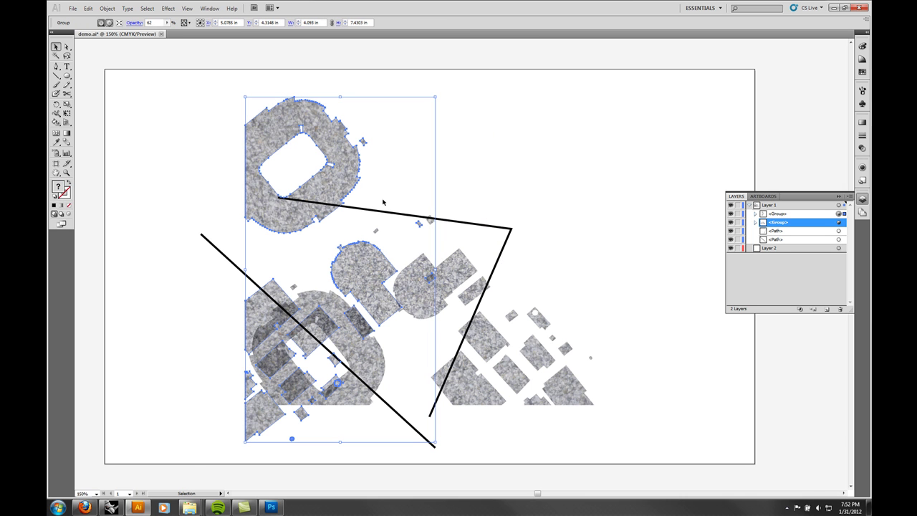
click(148, 23)
click(87, 33)
click(86, 41)
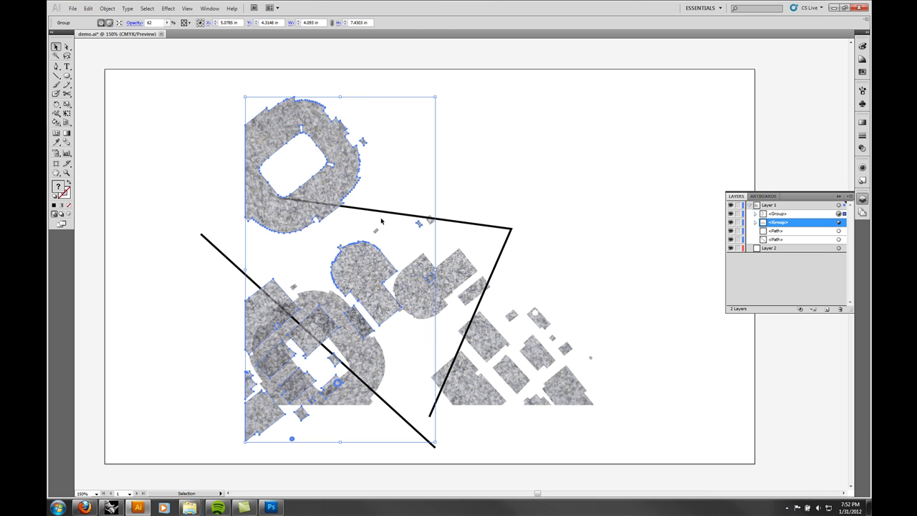
click(578, 191)
Set the rotated footprint copy's blending mode back to Multiply and deselect it.
click(358, 160)
click(134, 22)
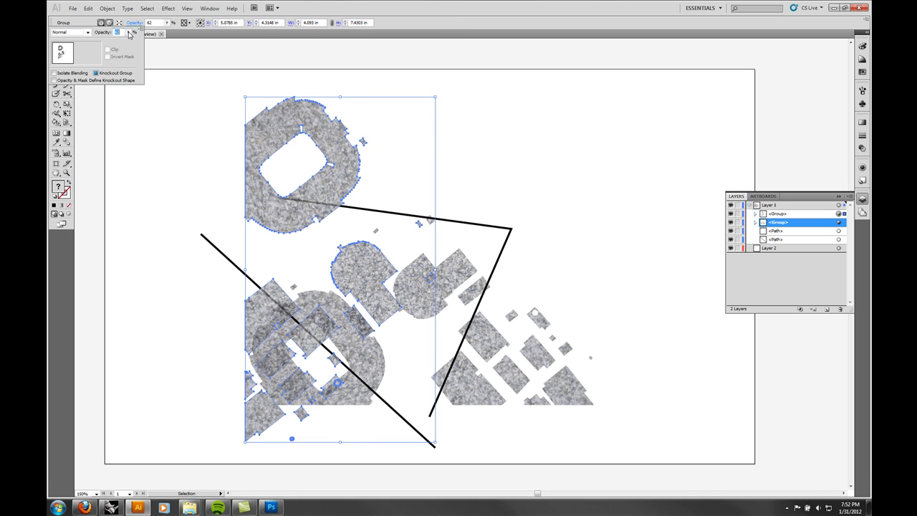
click(86, 32)
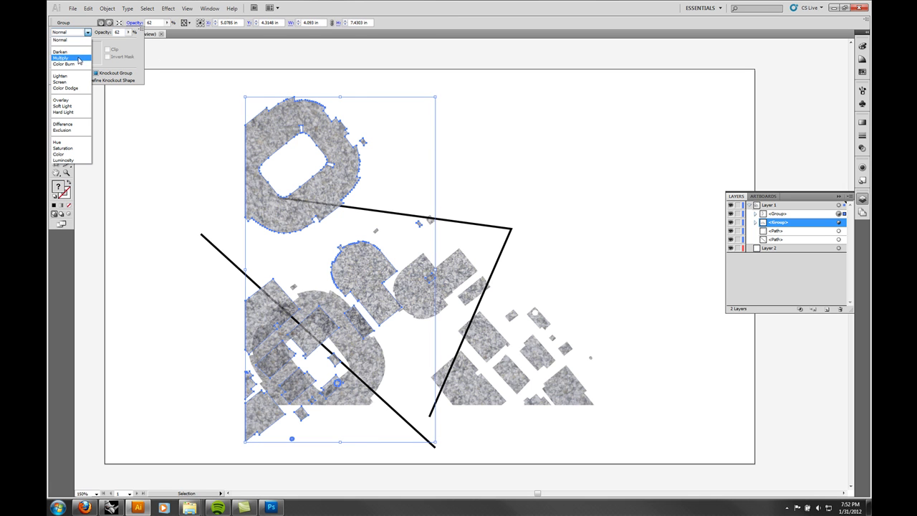
click(79, 58)
click(585, 145)
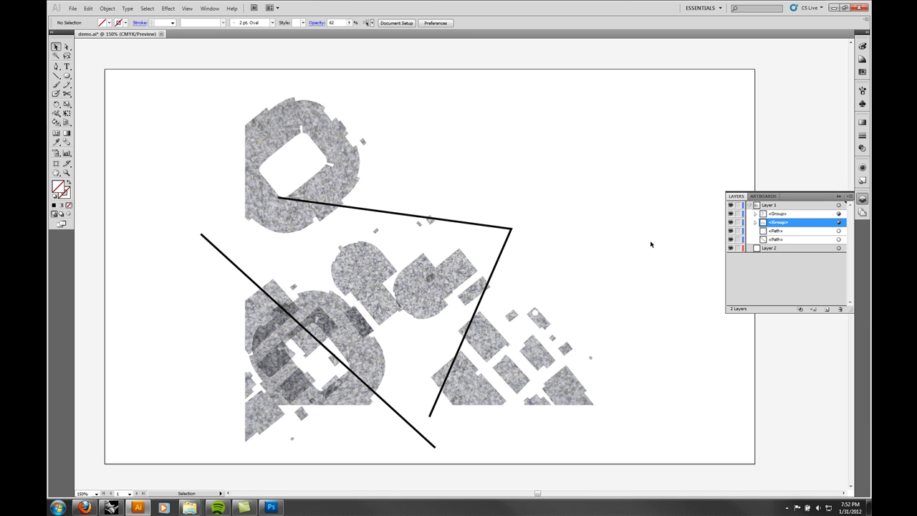
Delete the rotated footprint copy and both line paths from Layer 1.
click(347, 173)
key(Delete)
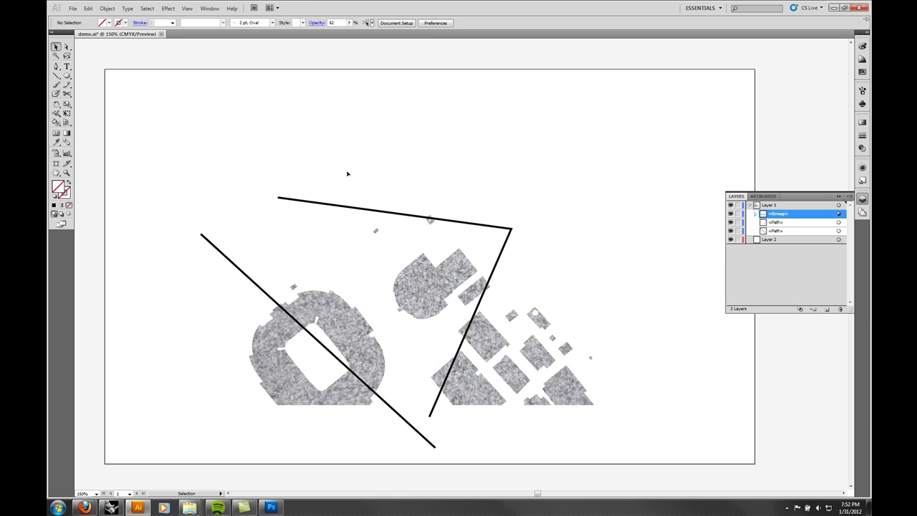
click(790, 223)
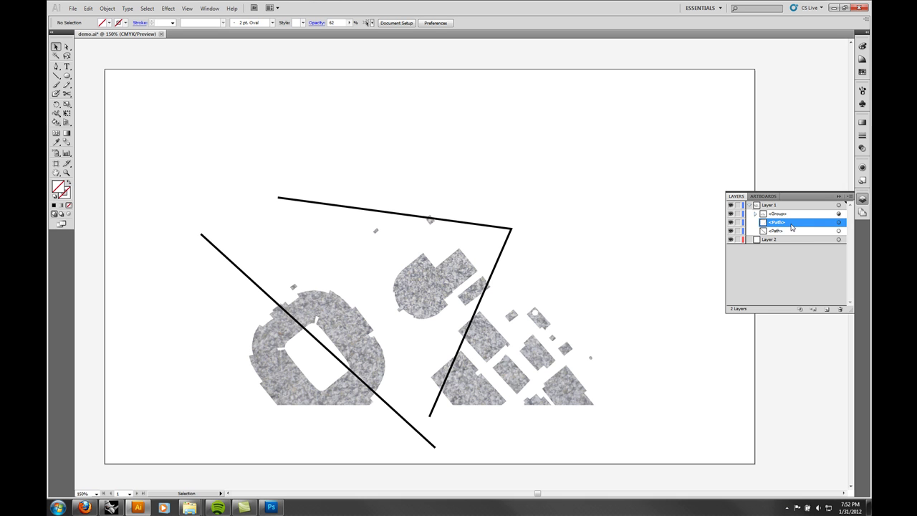
shift+click(786, 231)
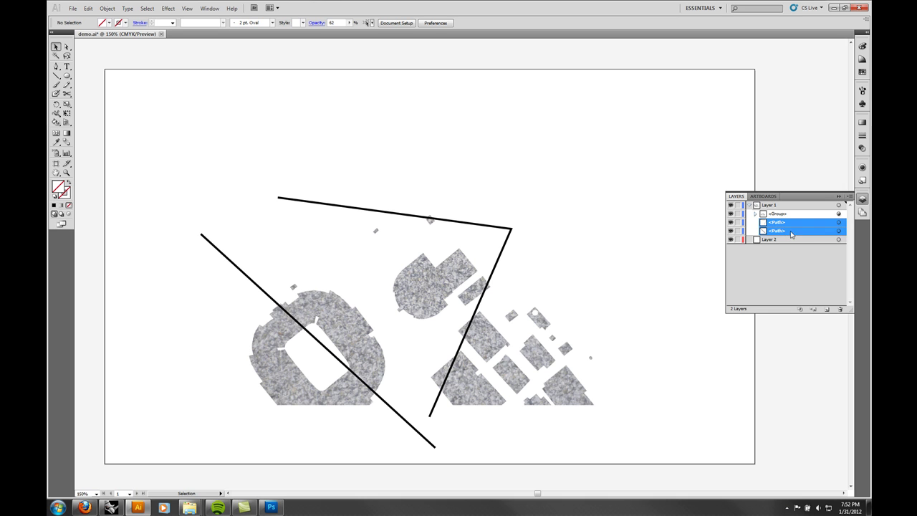
click(839, 309)
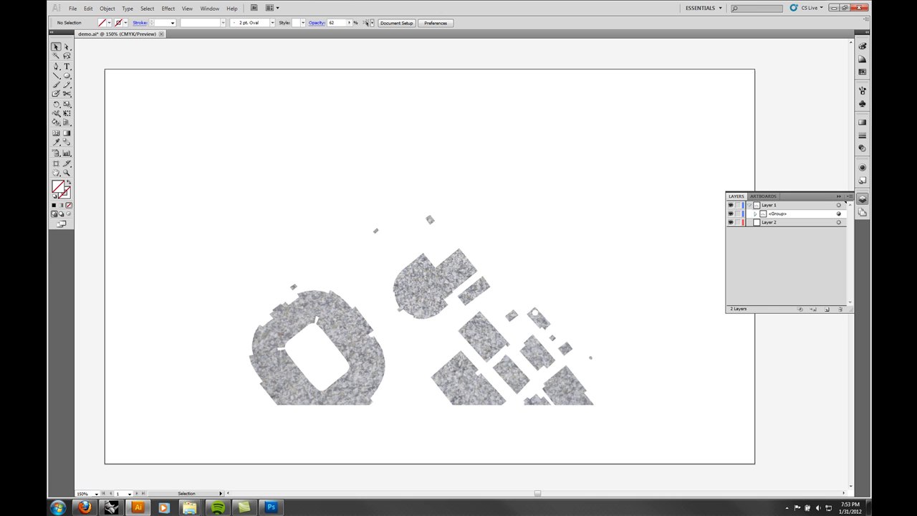
click(787, 507)
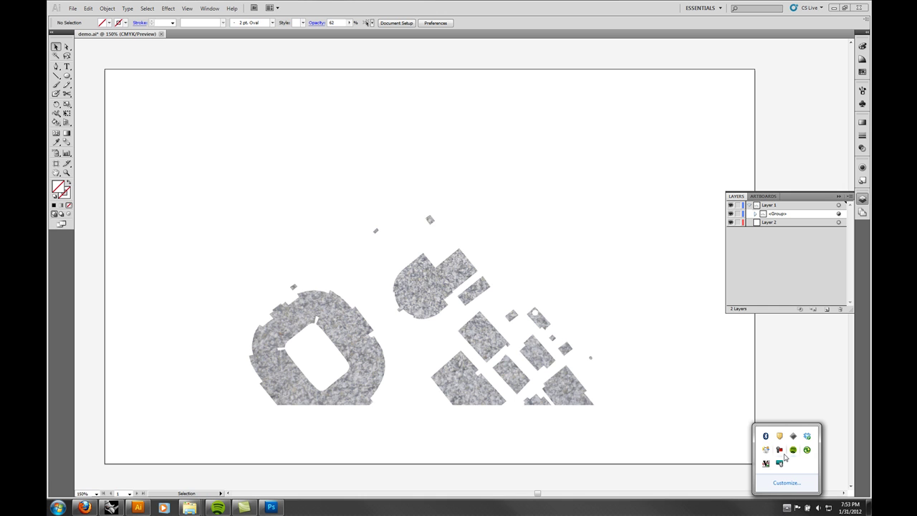